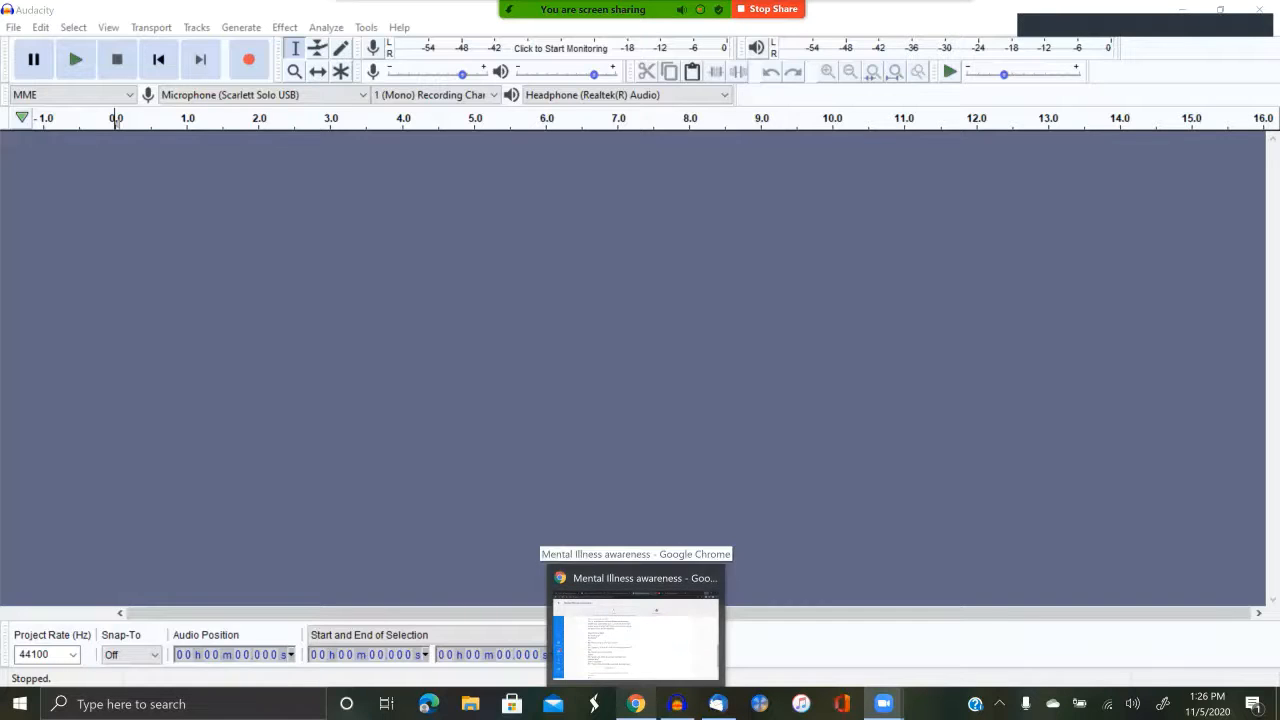
Step: Review the audition script on the Mental Illness awareness page in Chrome, switch back to Audacity and record a short test take
left_click(636, 704)
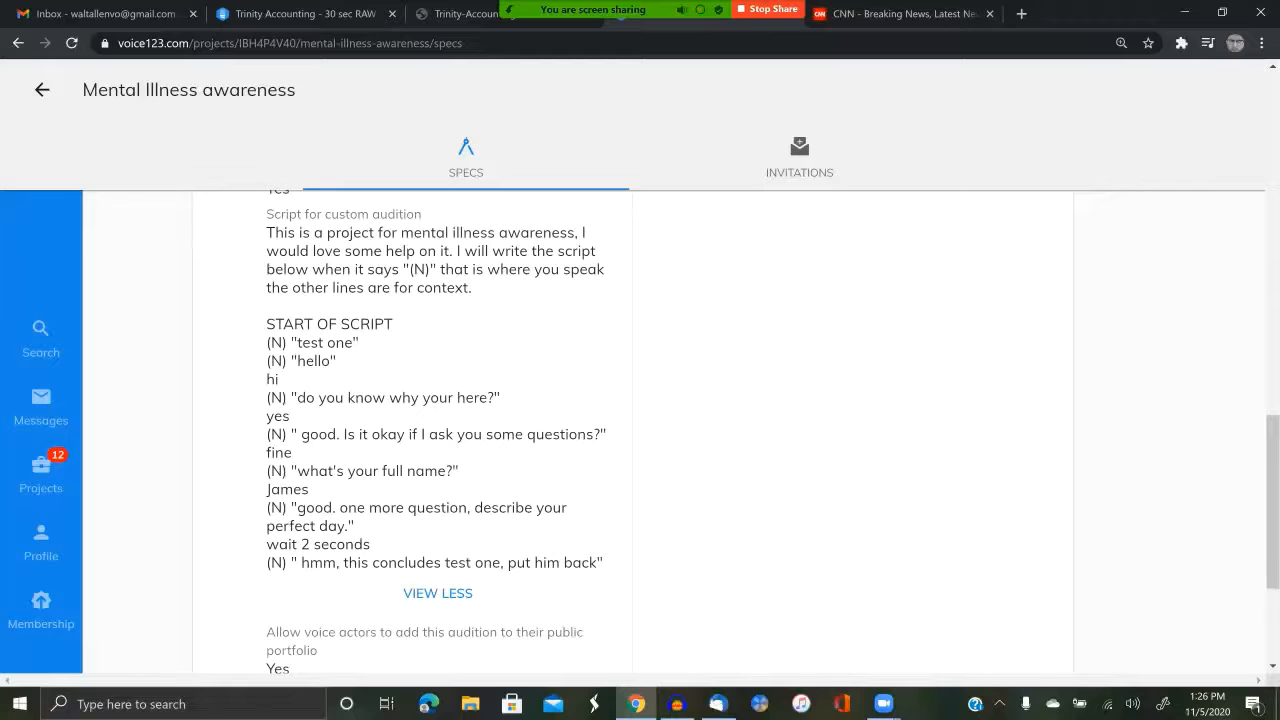
scroll(640, 430, "down", 1)
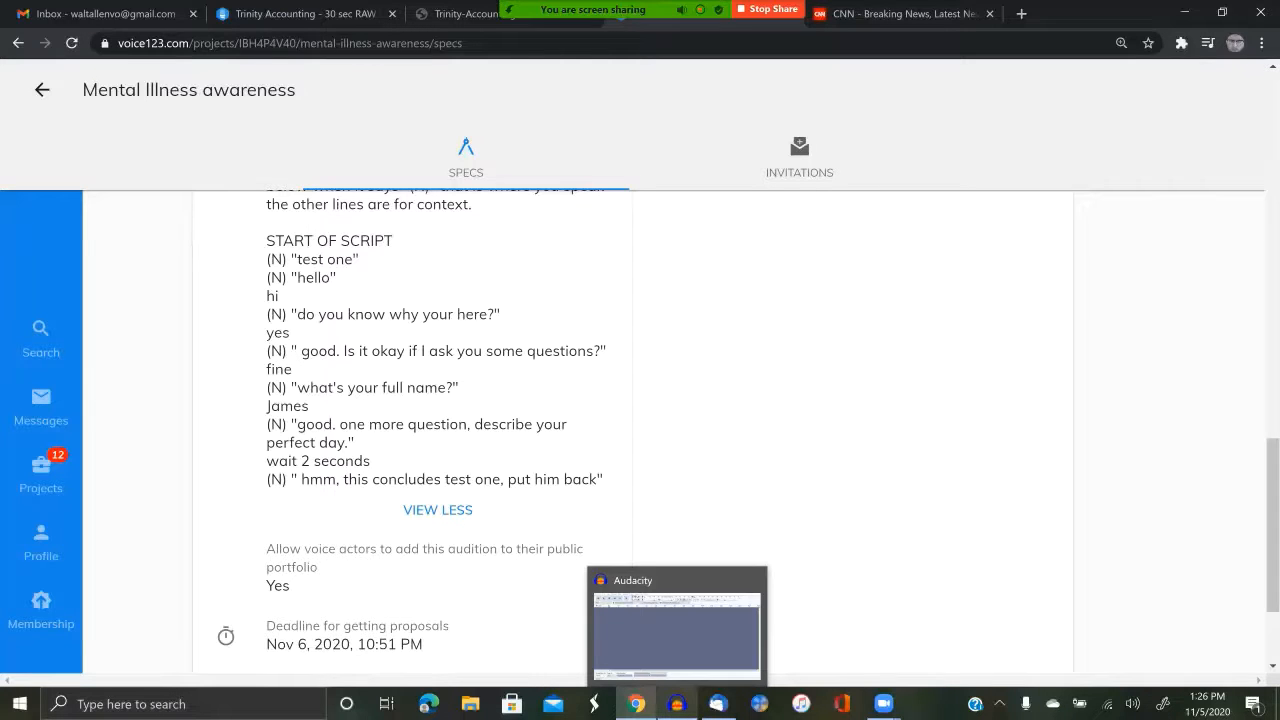
left_click(677, 704)
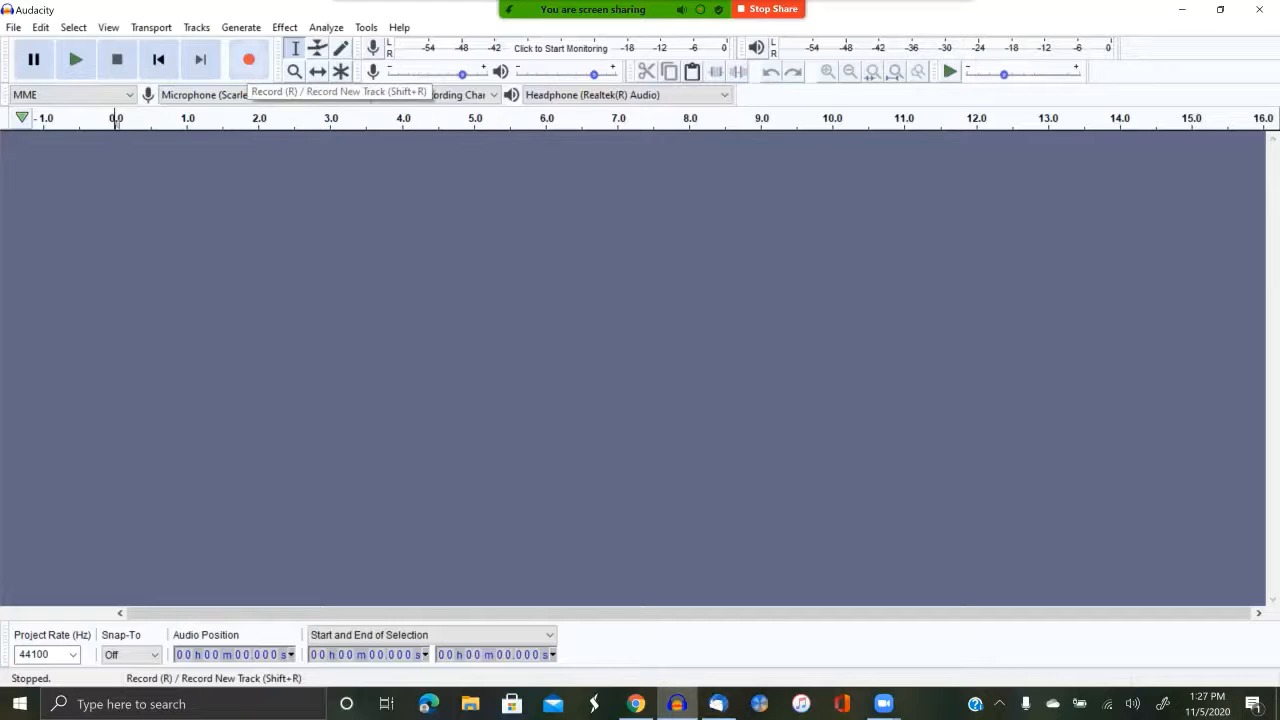
left_click(249, 60)
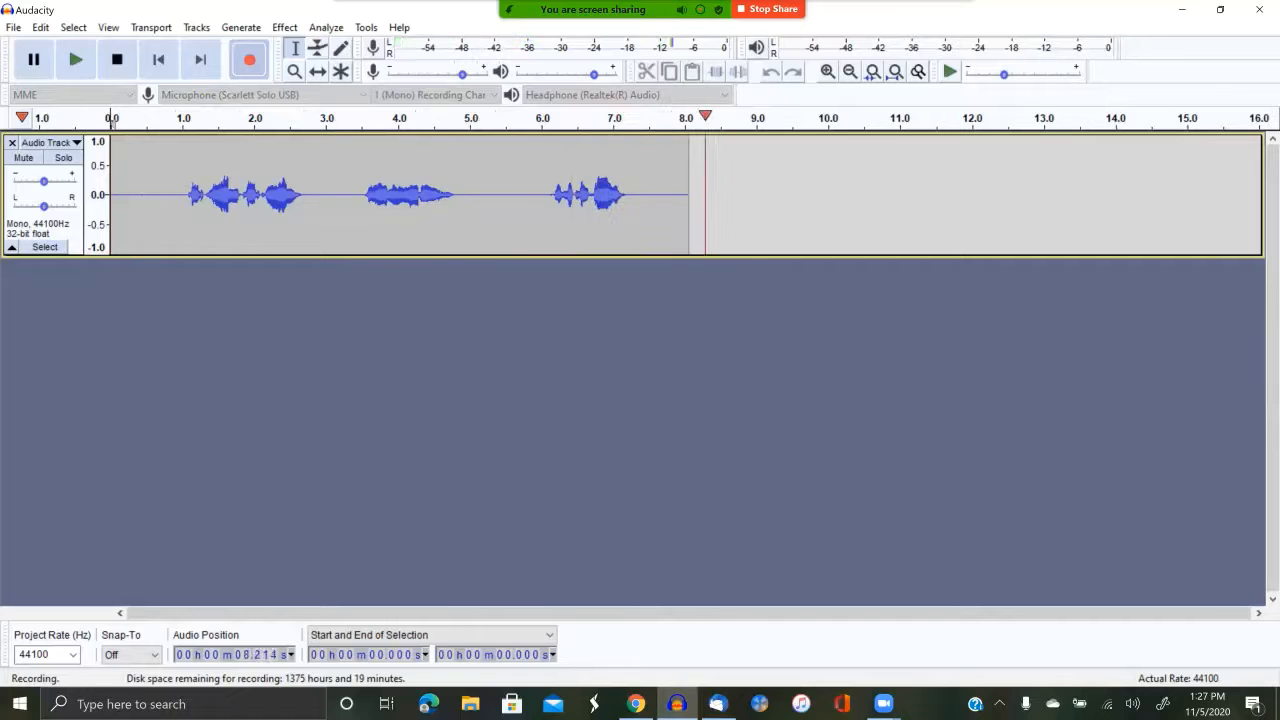
key("space")
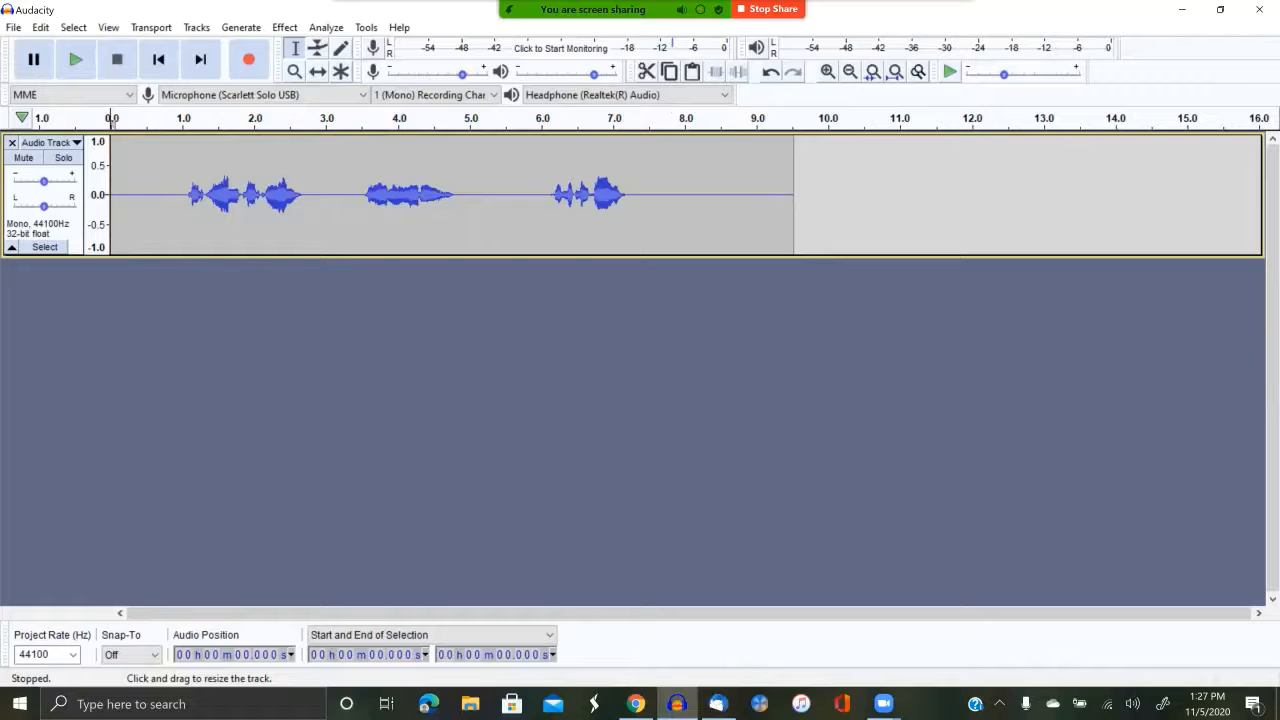
Step: Enlarge the recorded track to about twice its height and play back part of the test take
left_click_drag(400, 256, 400, 378)
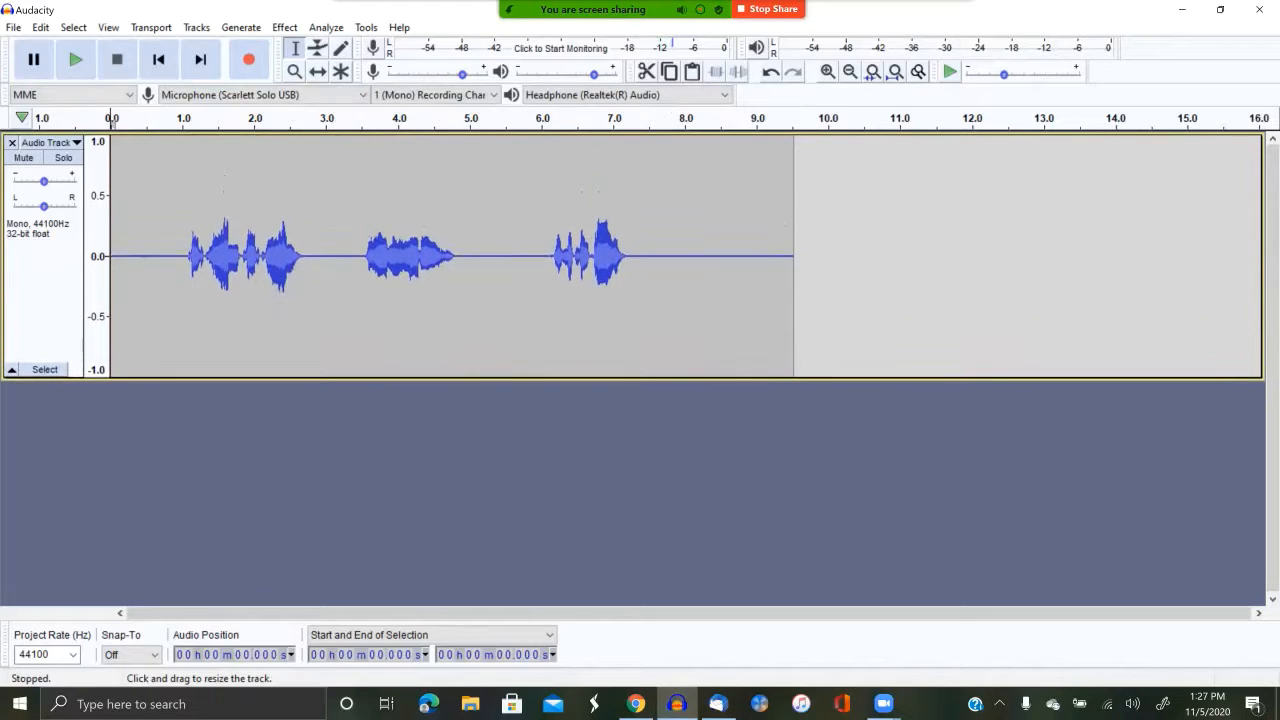
left_click(76, 60)
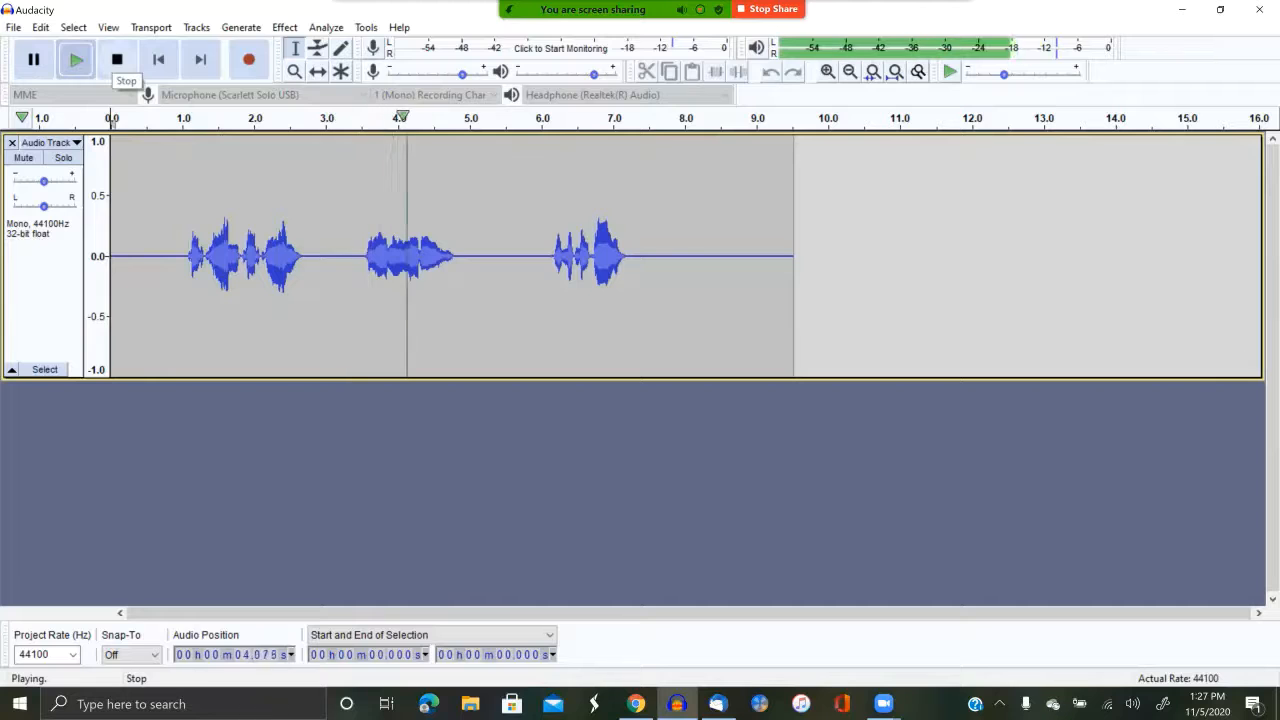
left_click(117, 60)
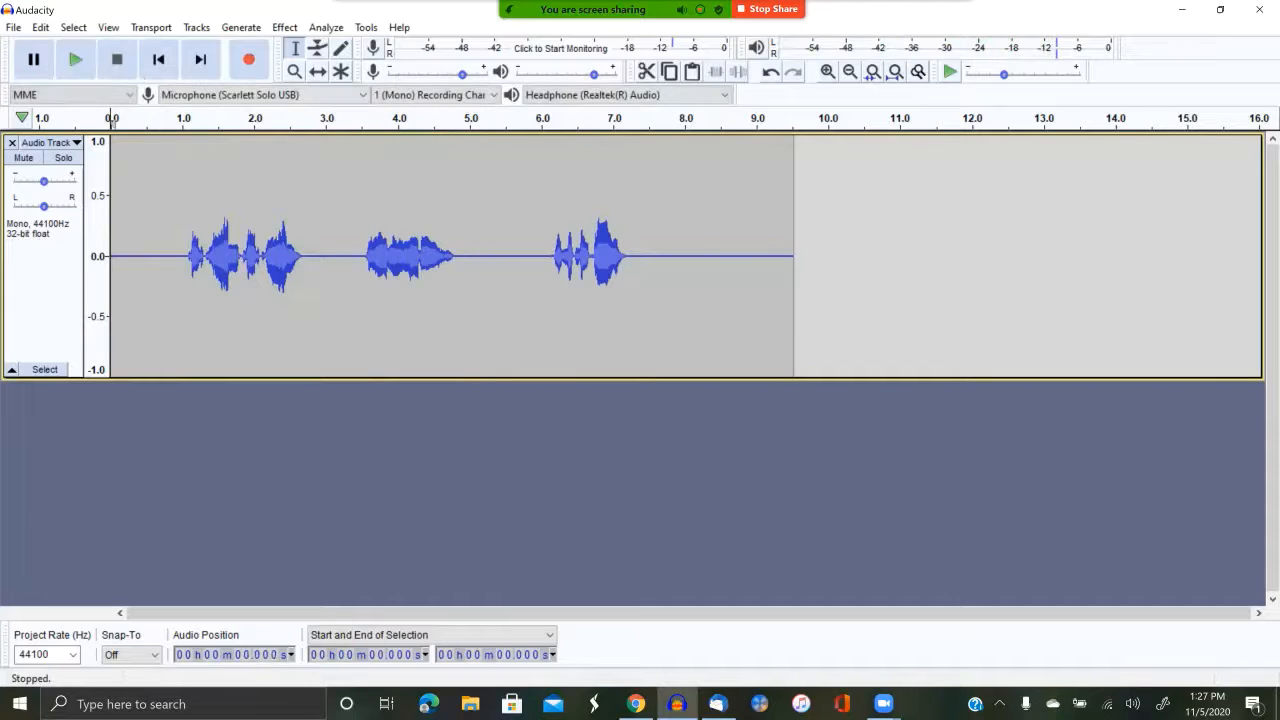
Step: Select the whole audio track and cut its contents so the track is empty
left_click(44, 290)
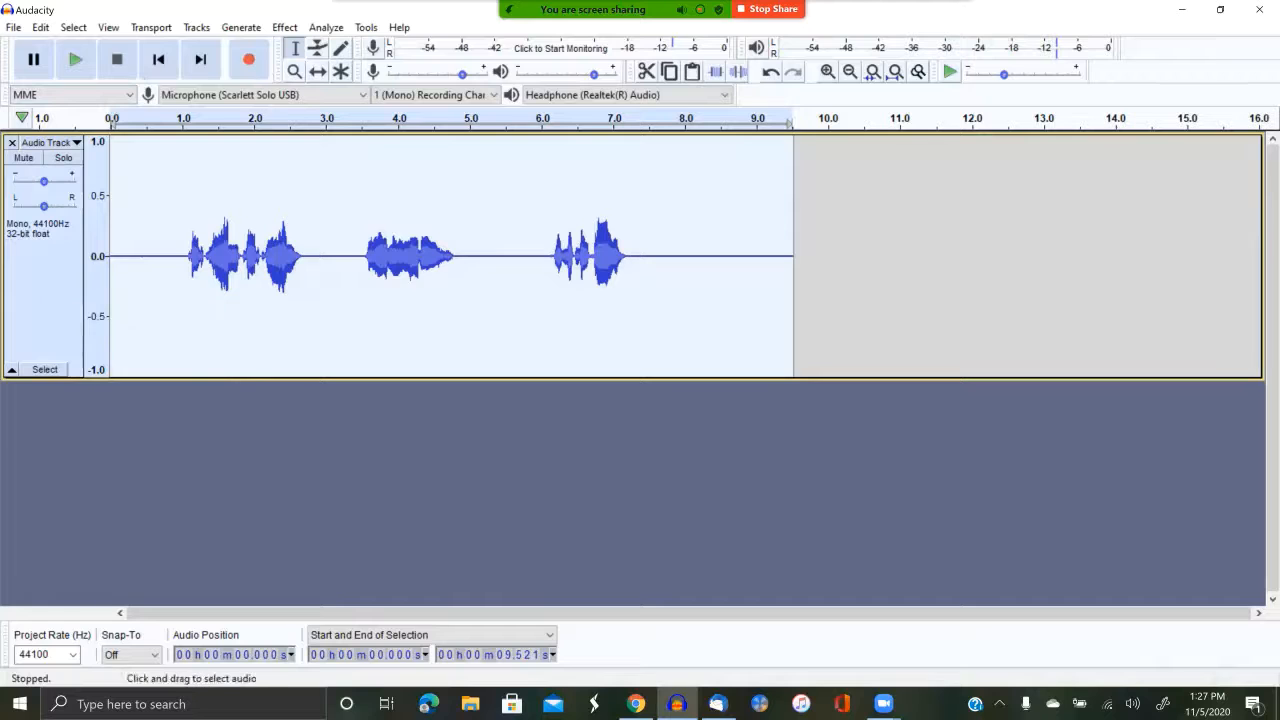
left_click(45, 370, "ctrl")
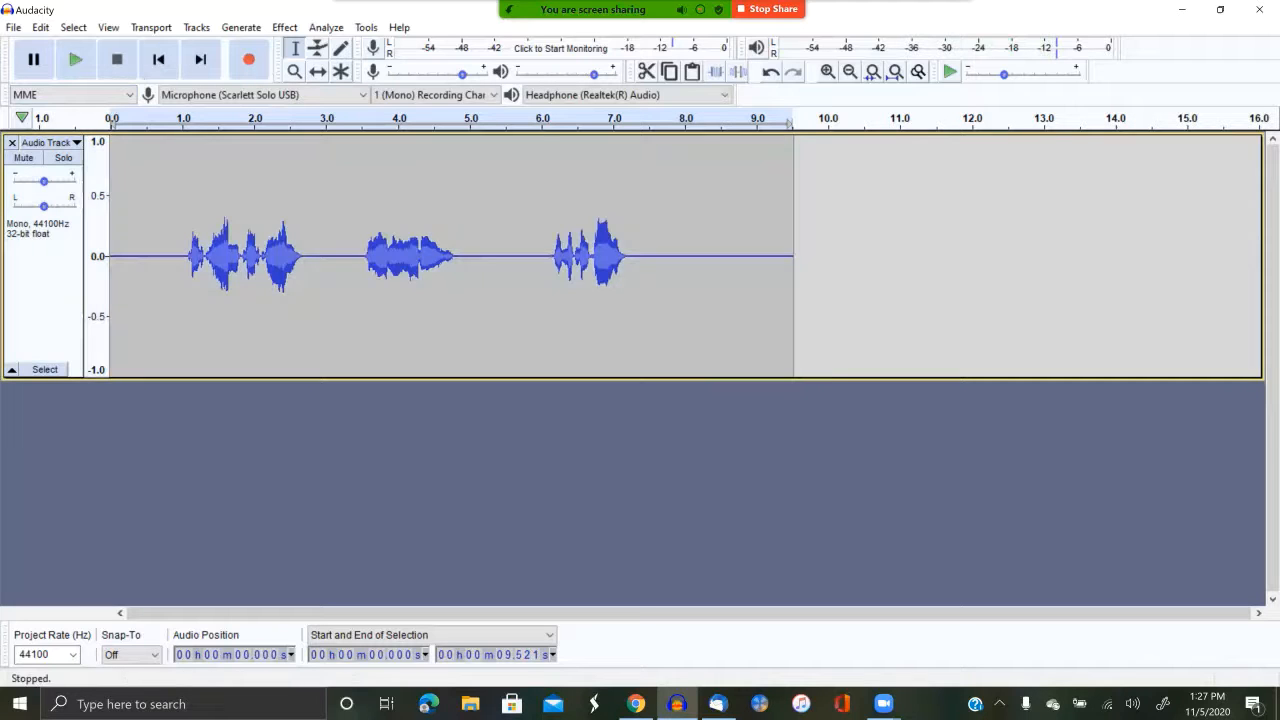
left_click(45, 370, "ctrl")
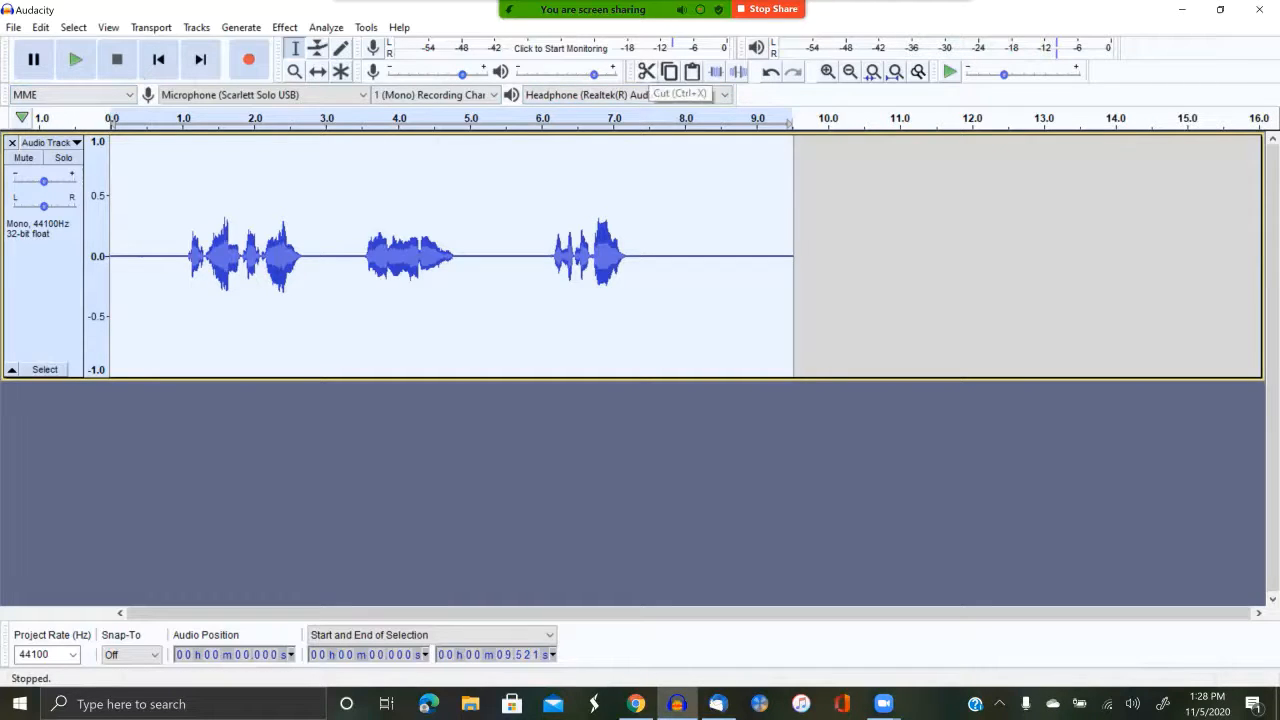
left_click(648, 72)
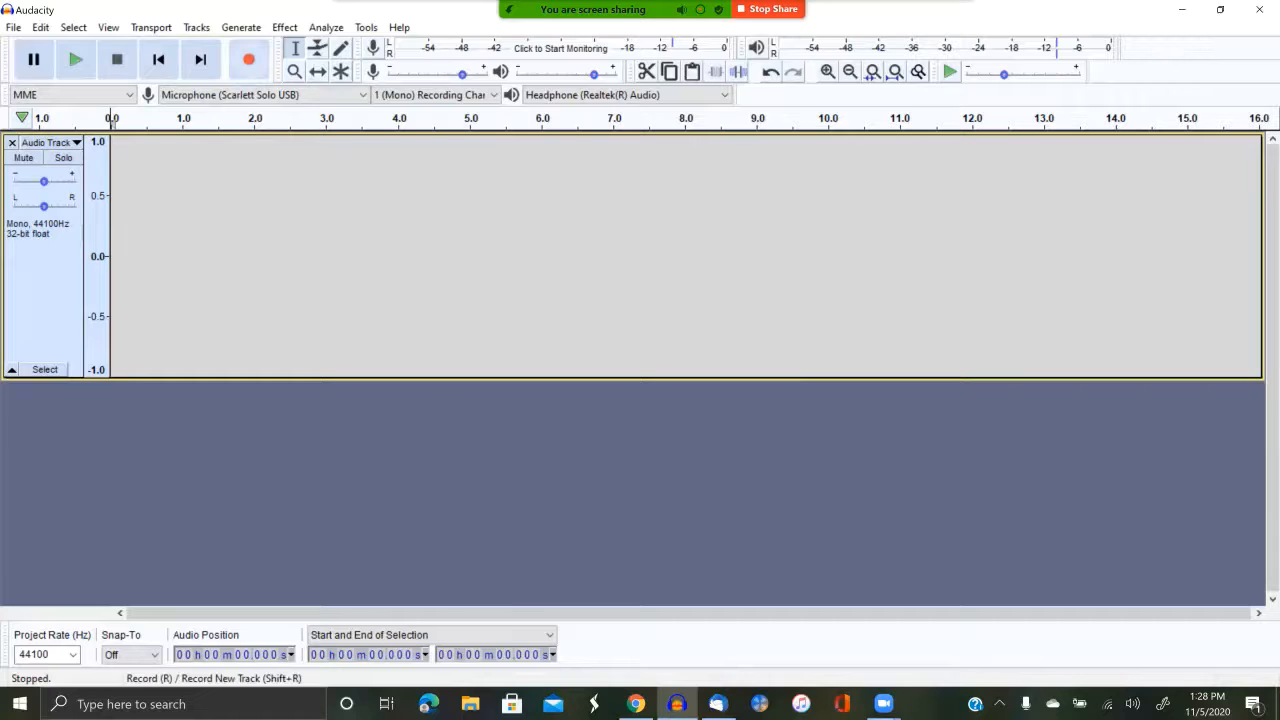
Step: Record a new take of about 45 seconds on the empty track, checking the script in Chrome while recording
left_click(249, 60)
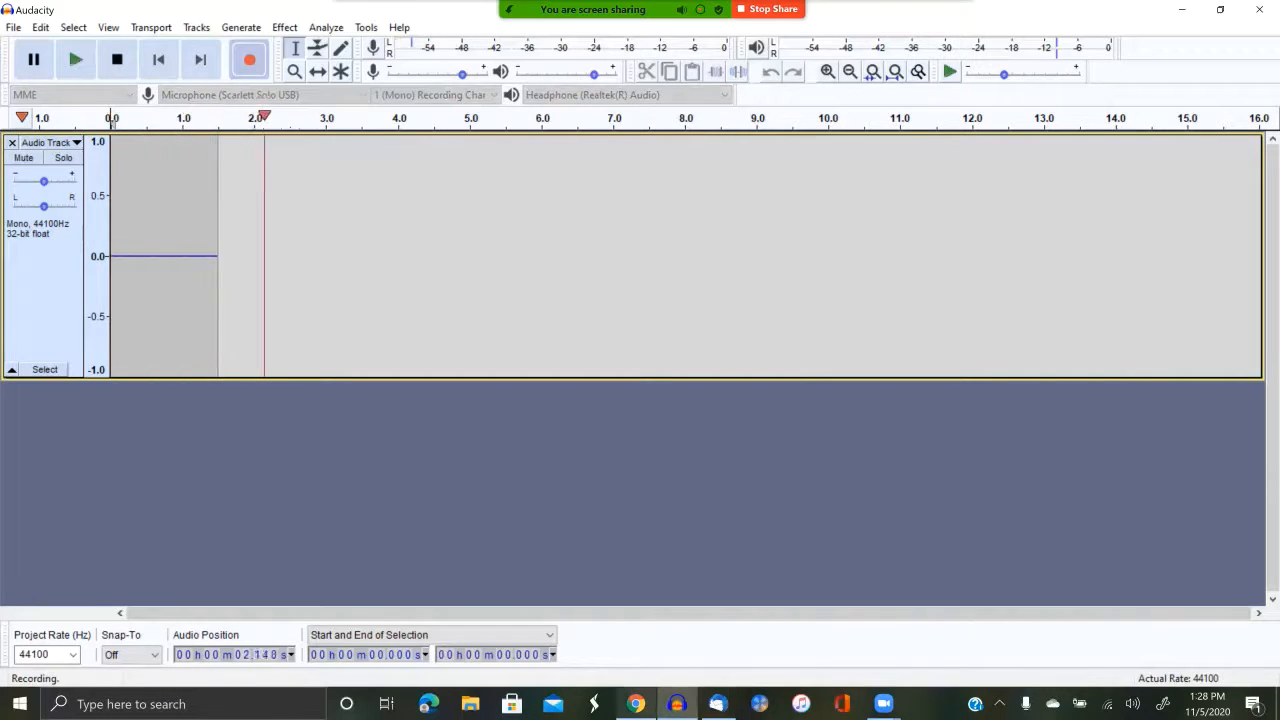
left_click(636, 704)
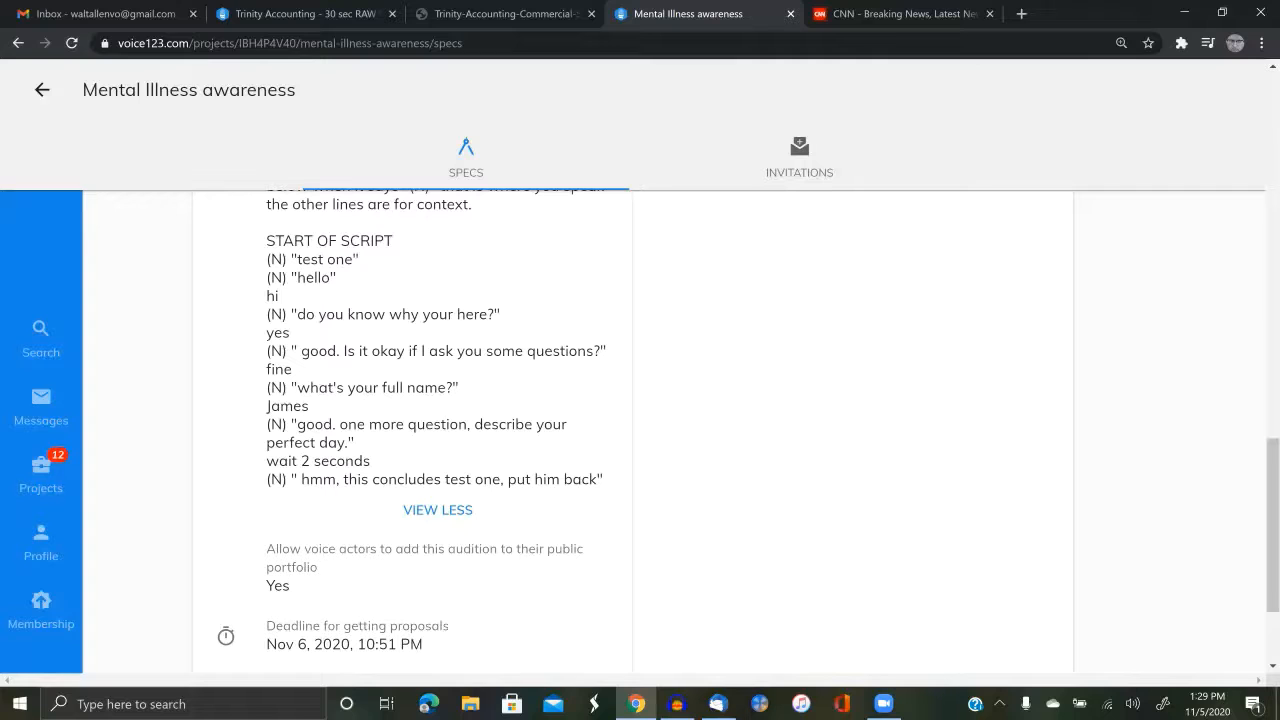
left_click(677, 704)
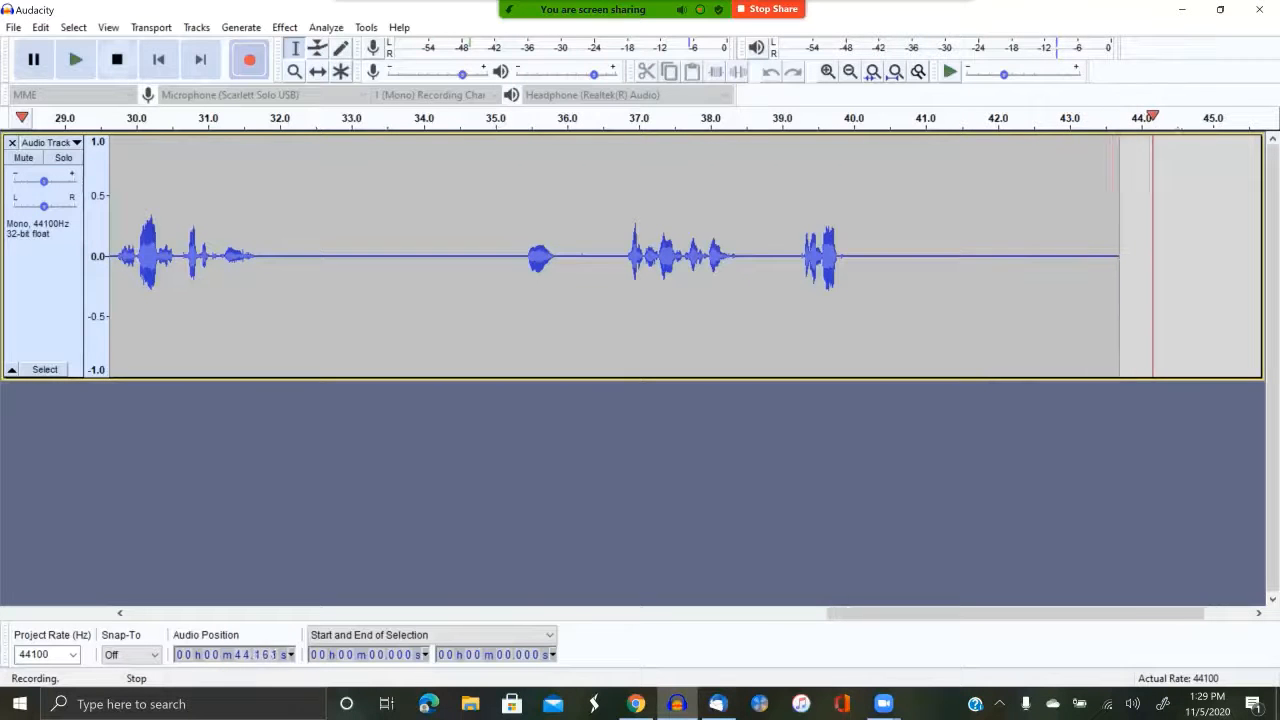
left_click(117, 60)
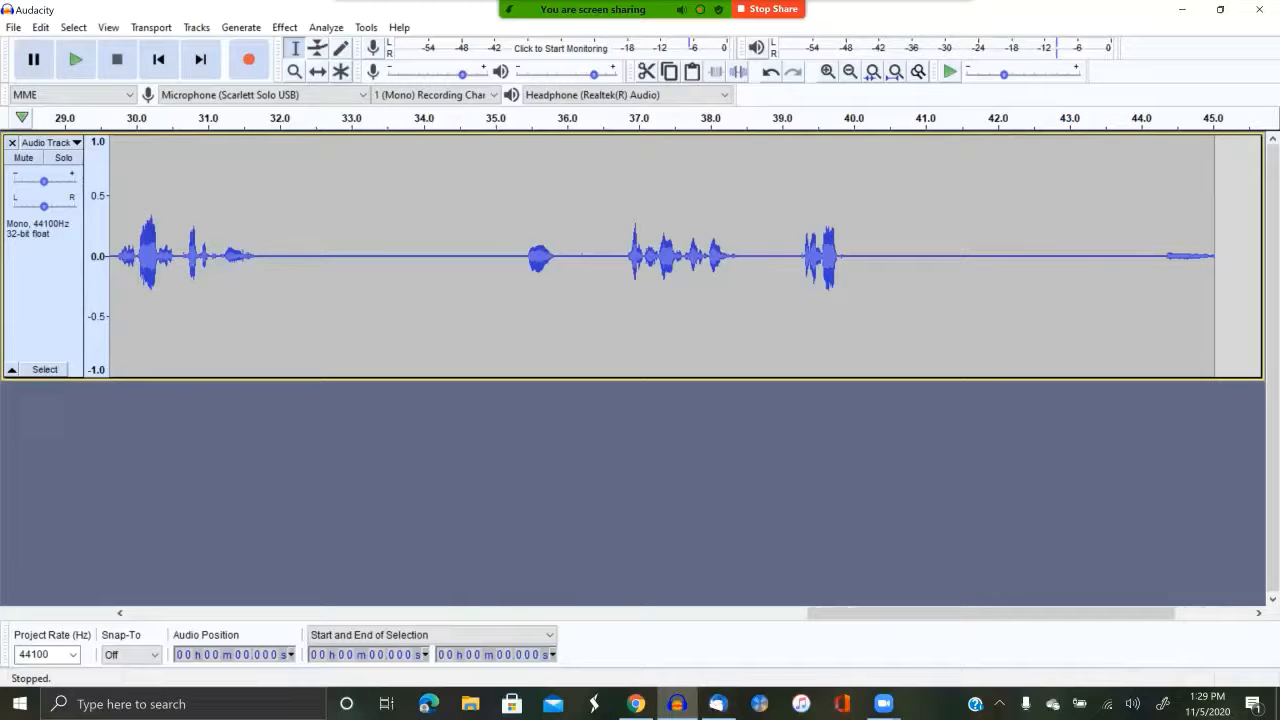
Step: Cut the tail of the take from about 43.3 to 45.0 seconds and inspect the waveform at several zoom levels
left_click_drag(1091, 300, 1214, 300)
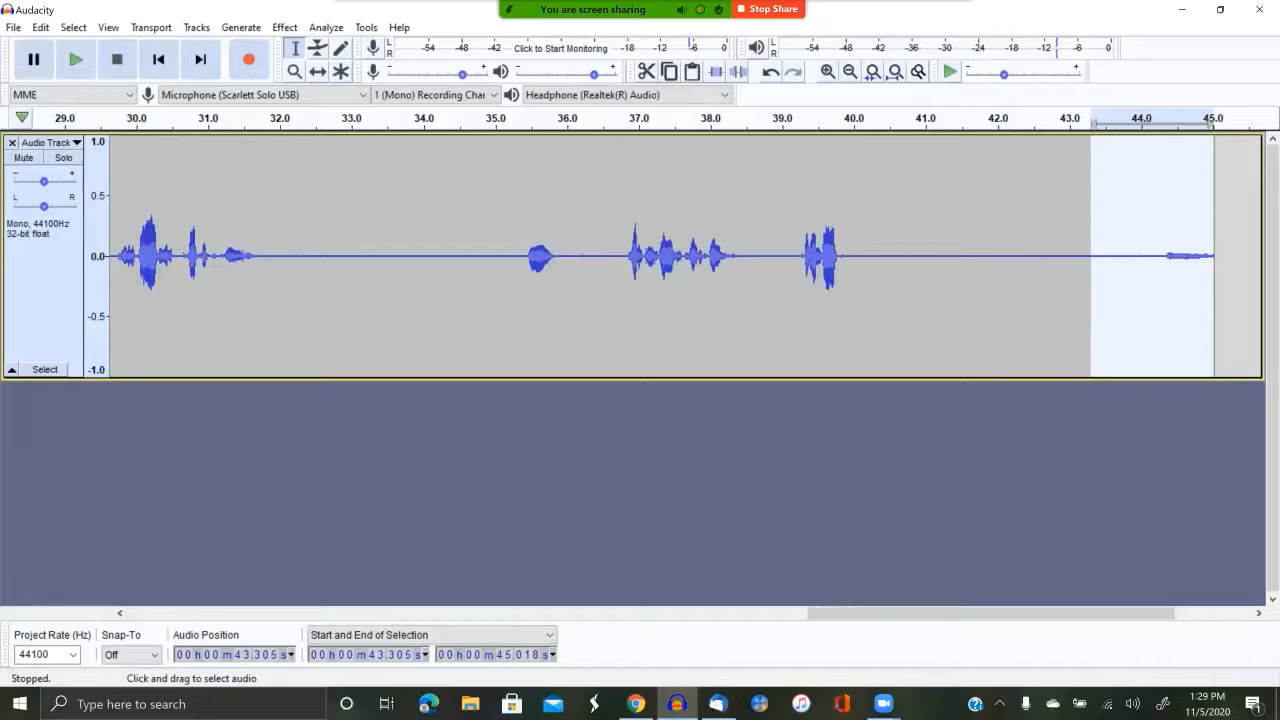
left_click(646, 71)
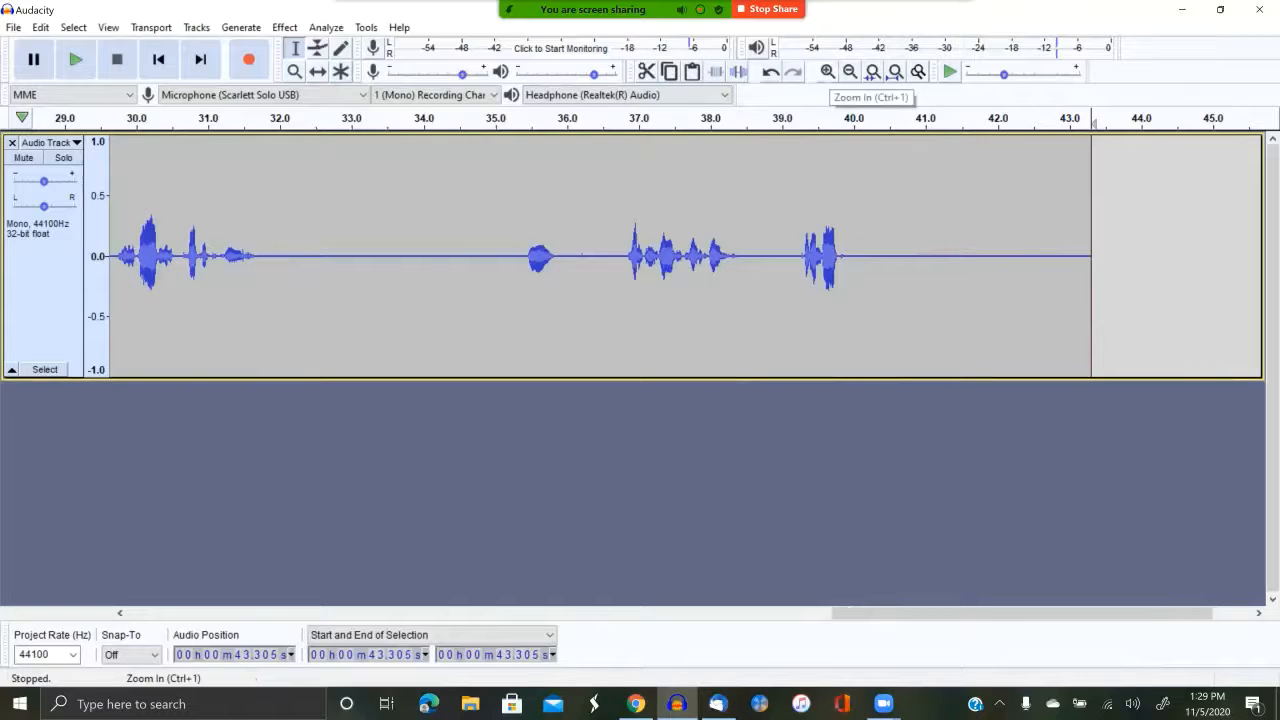
left_click(828, 71)
left_click(828, 71)
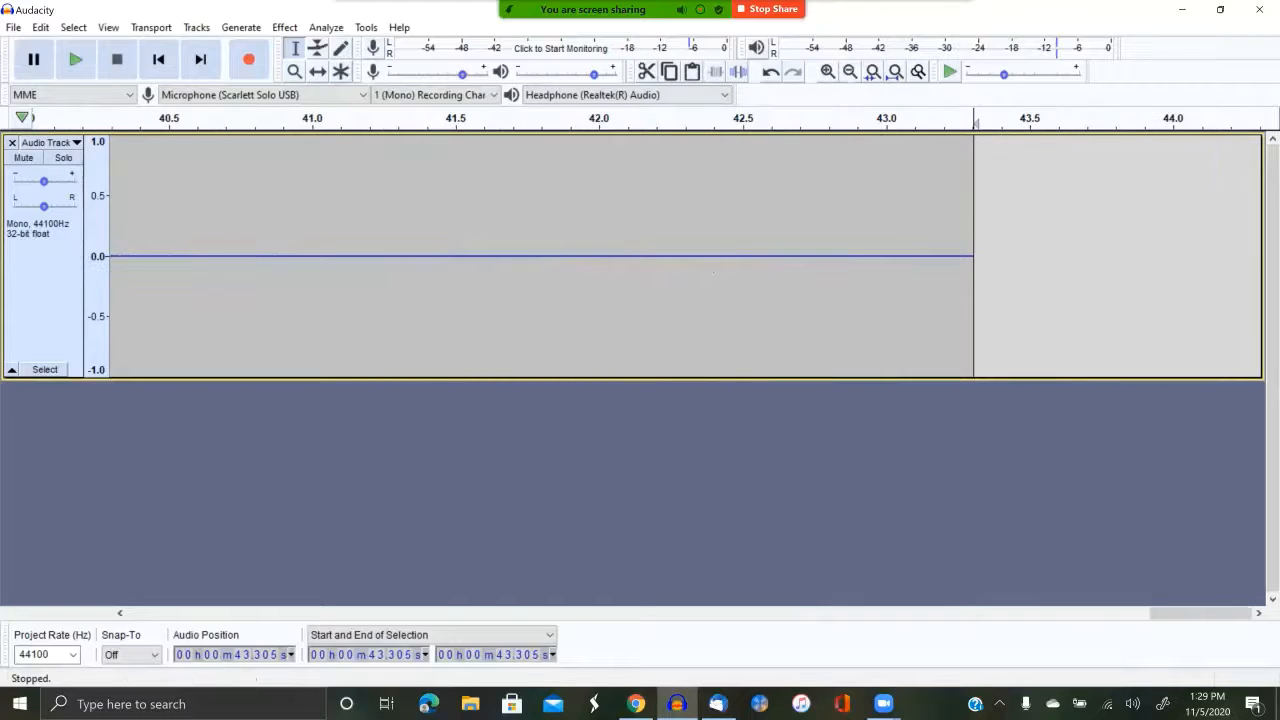
left_click(850, 71)
left_click(850, 71)
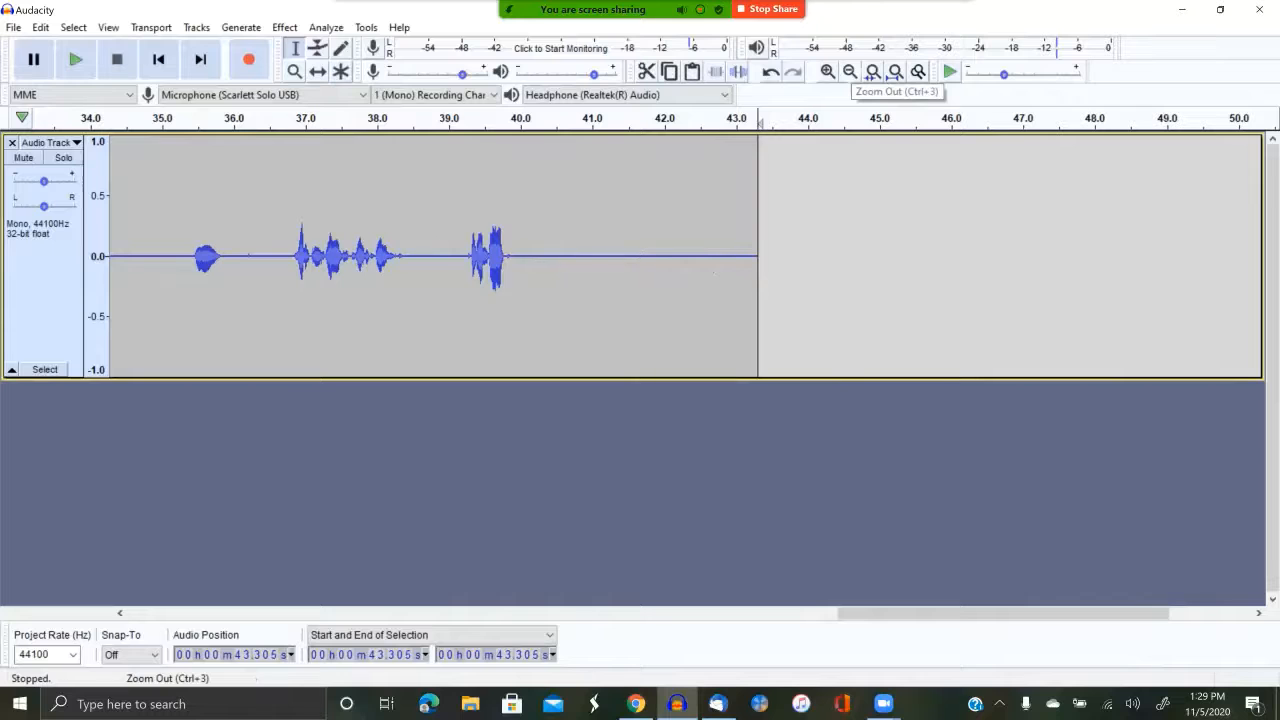
left_click(850, 71)
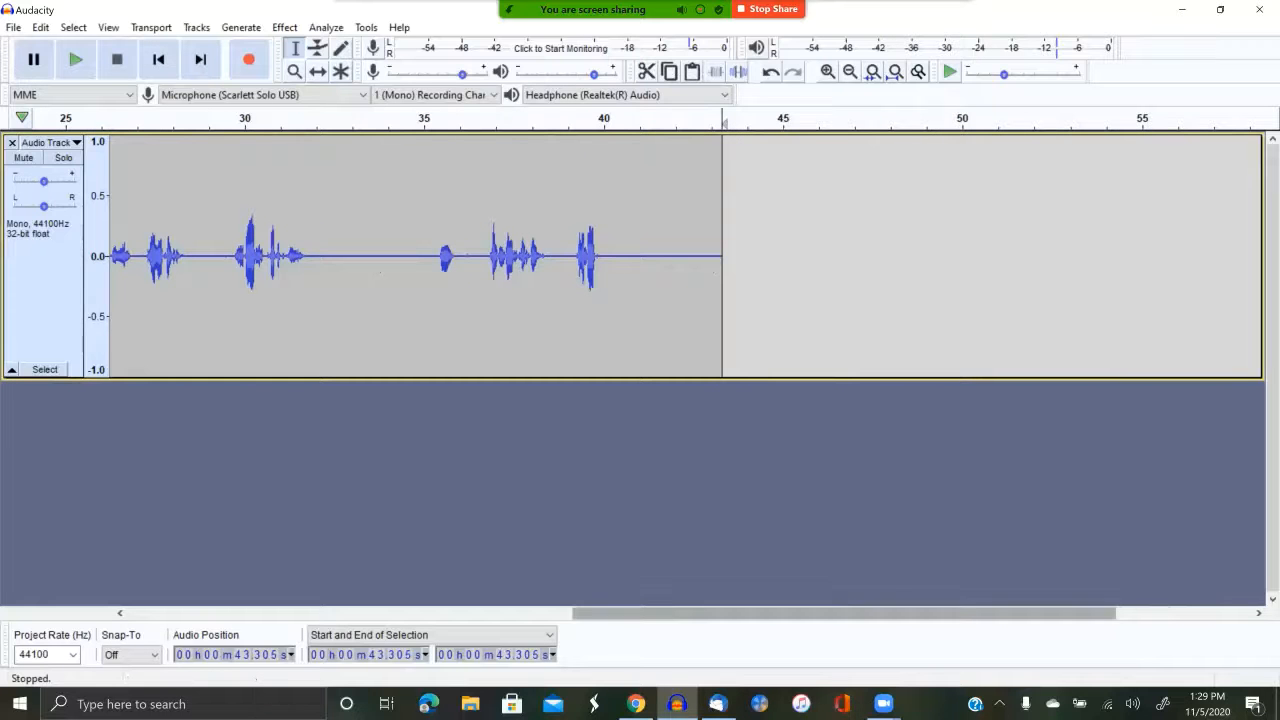
left_click_drag(843, 613, 757, 613)
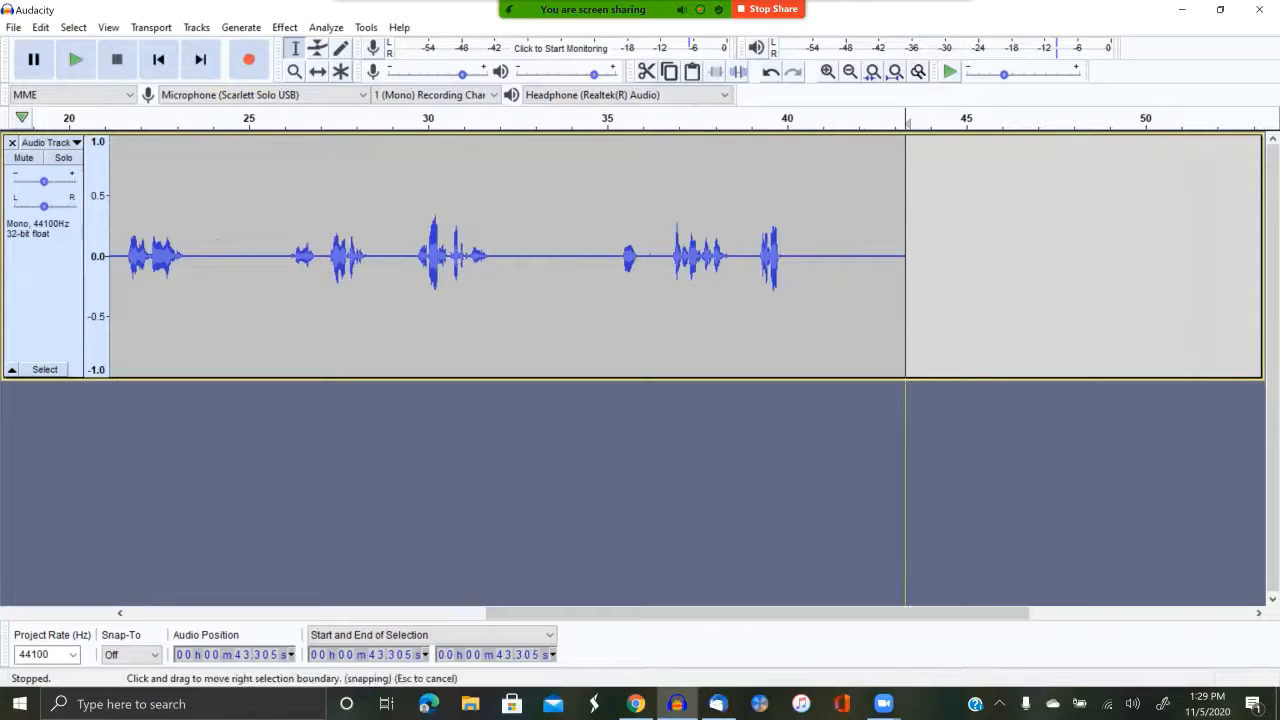
Step: Record another passage of about 8 seconds from the end of the clip at 43.3 seconds, consulting the script in Chrome
left_click(912, 256)
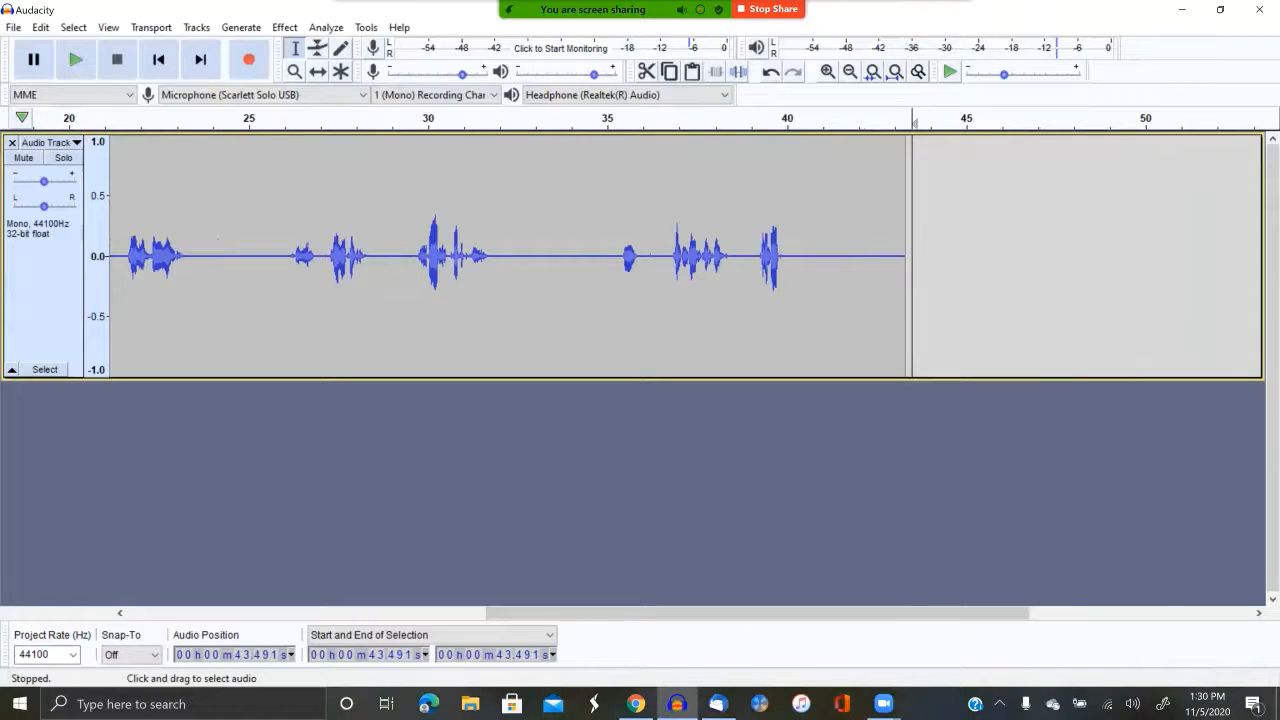
left_click(906, 256)
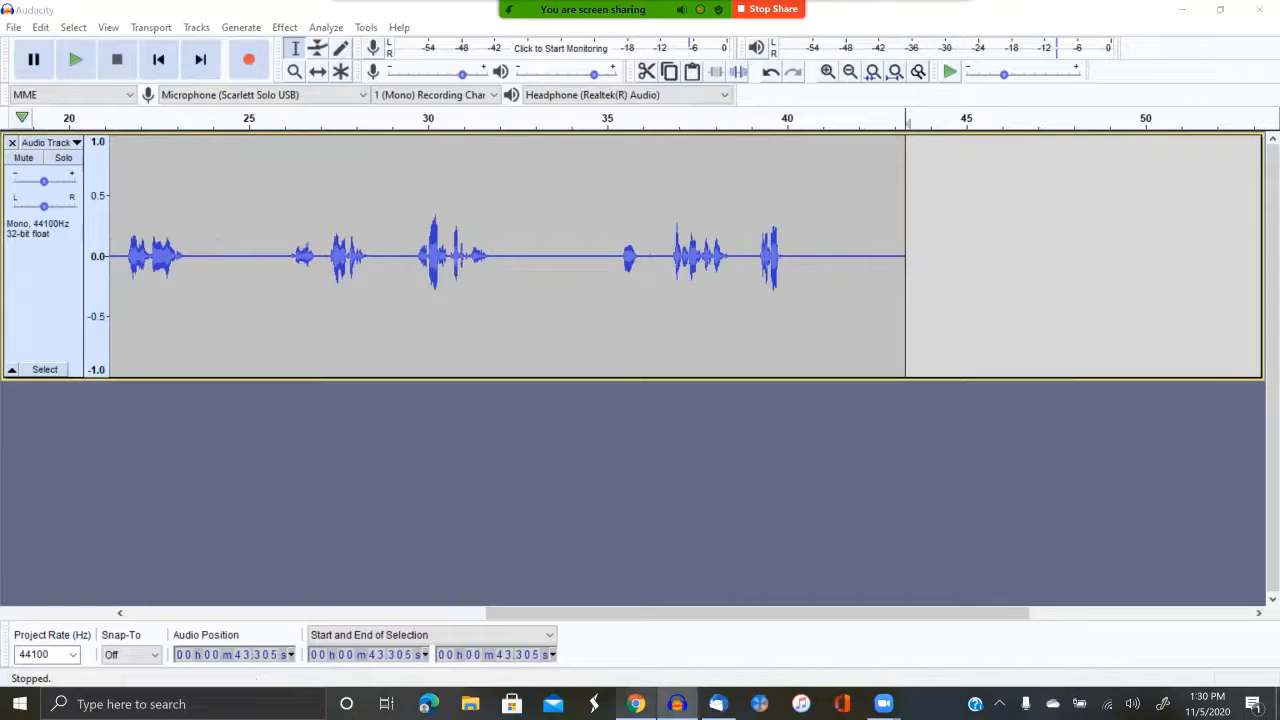
left_click(635, 703)
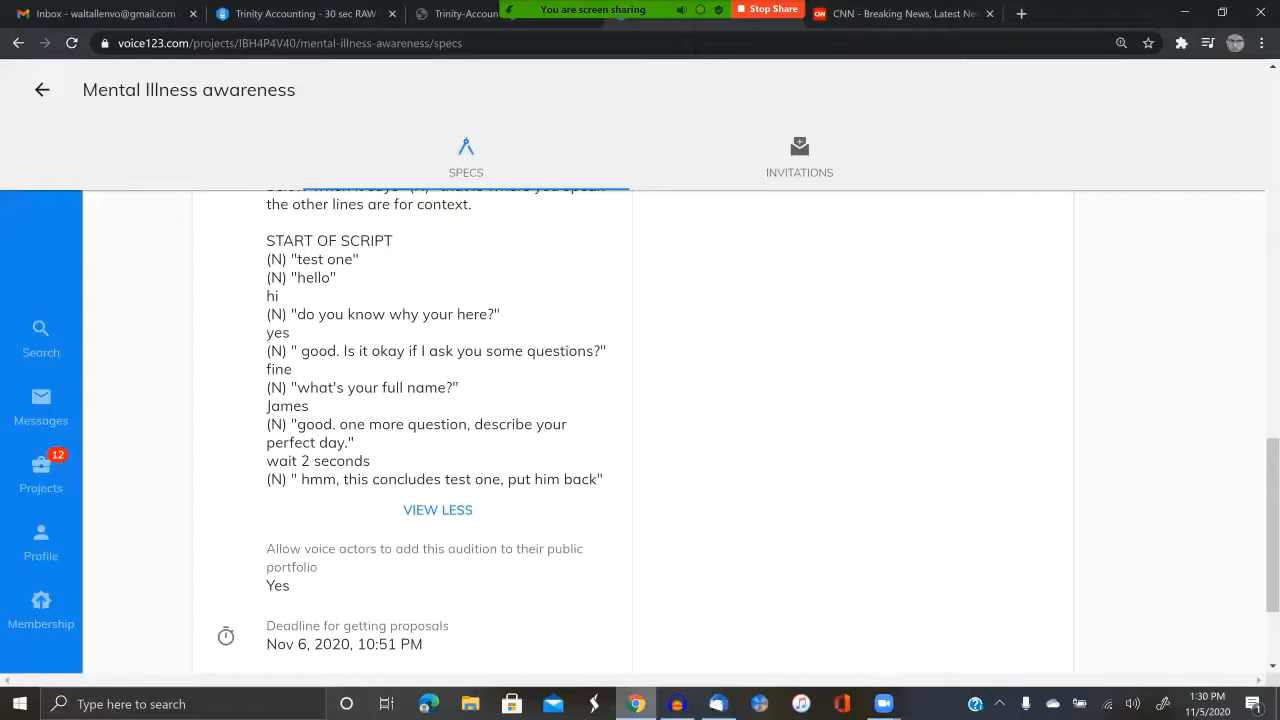
left_click(676, 703)
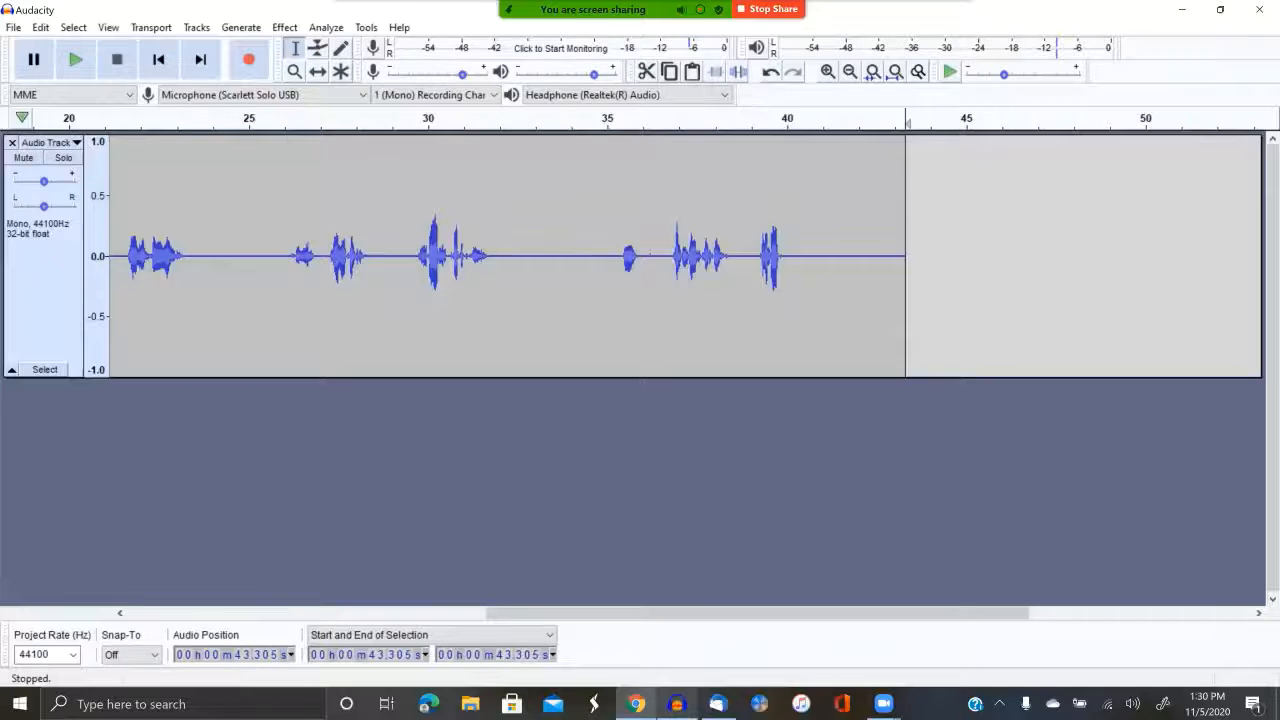
left_click(249, 59)
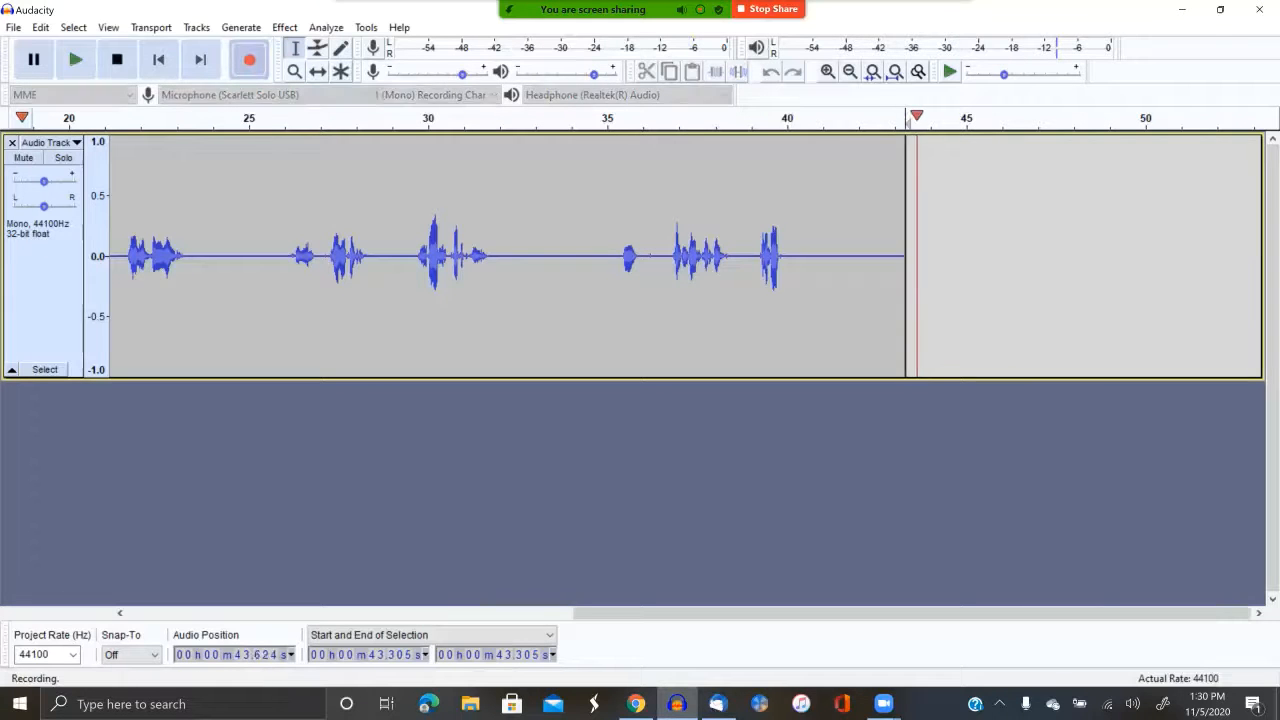
left_click(635, 703)
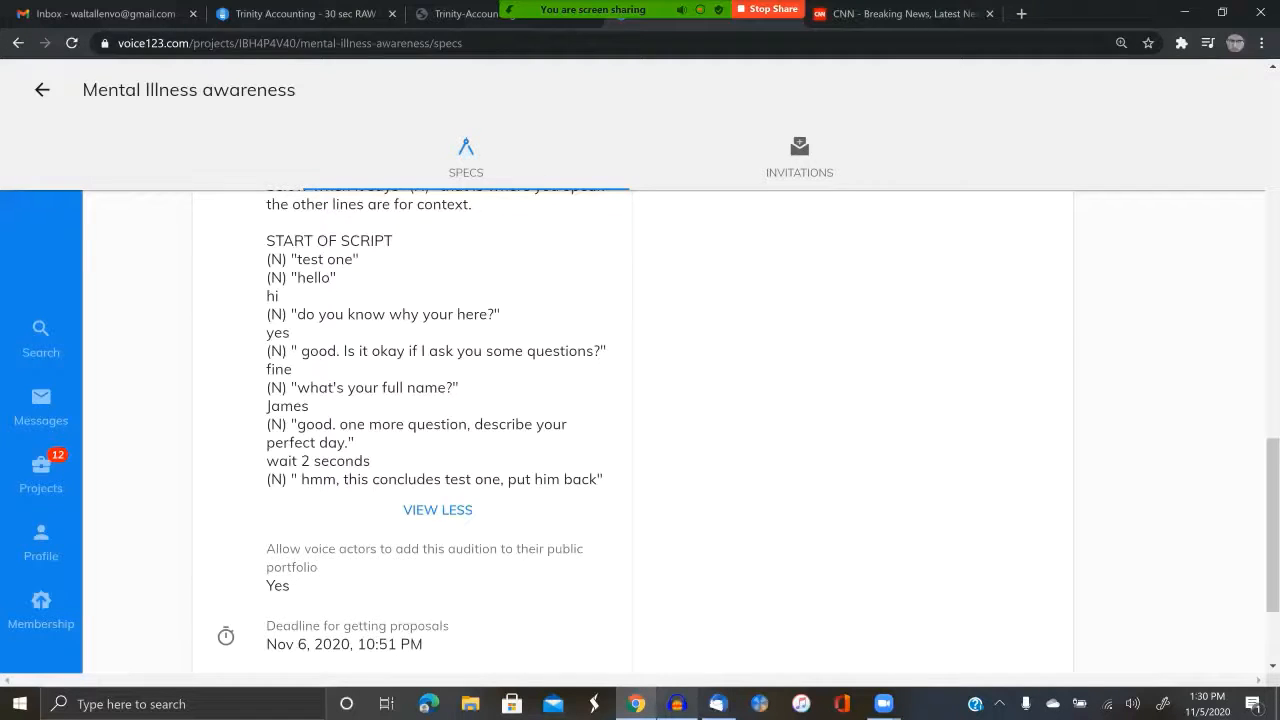
left_click(676, 703)
key("space")
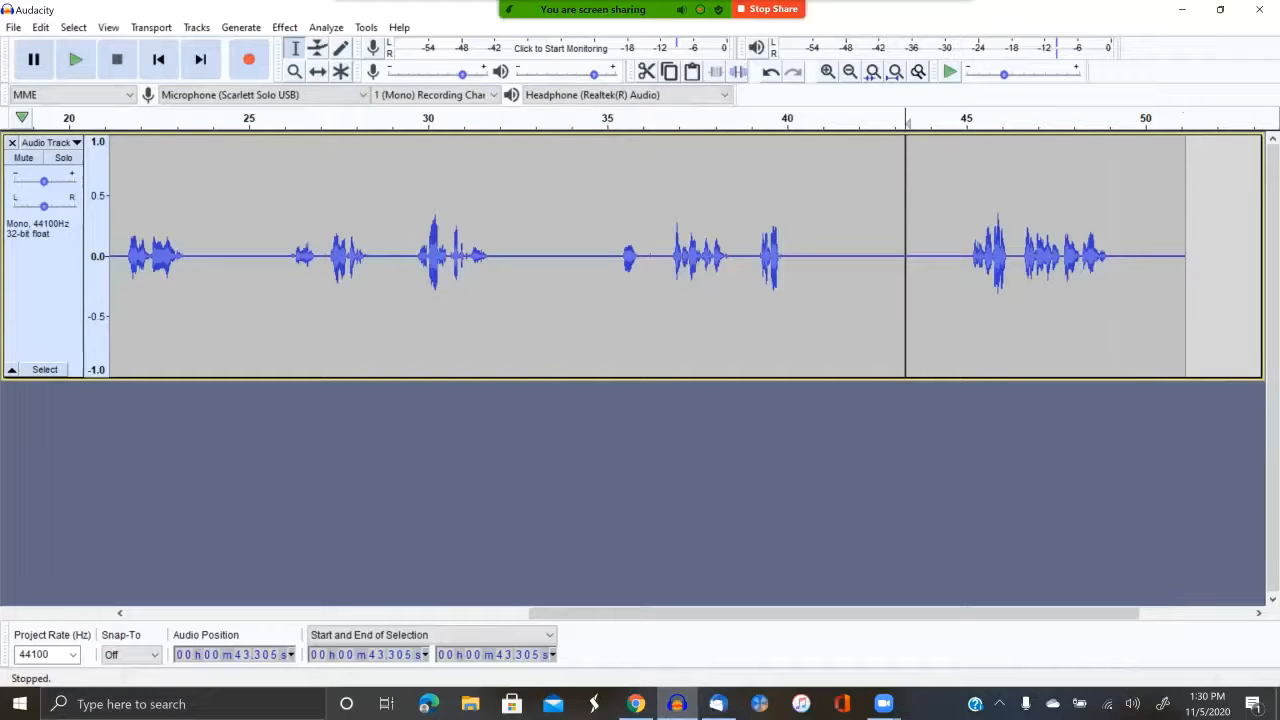
Step: Cut the newly recorded phrase between about 44.5 and 49.7 seconds and paste it near the track's start at about 2.2 seconds
left_click_drag(948, 250, 1134, 250)
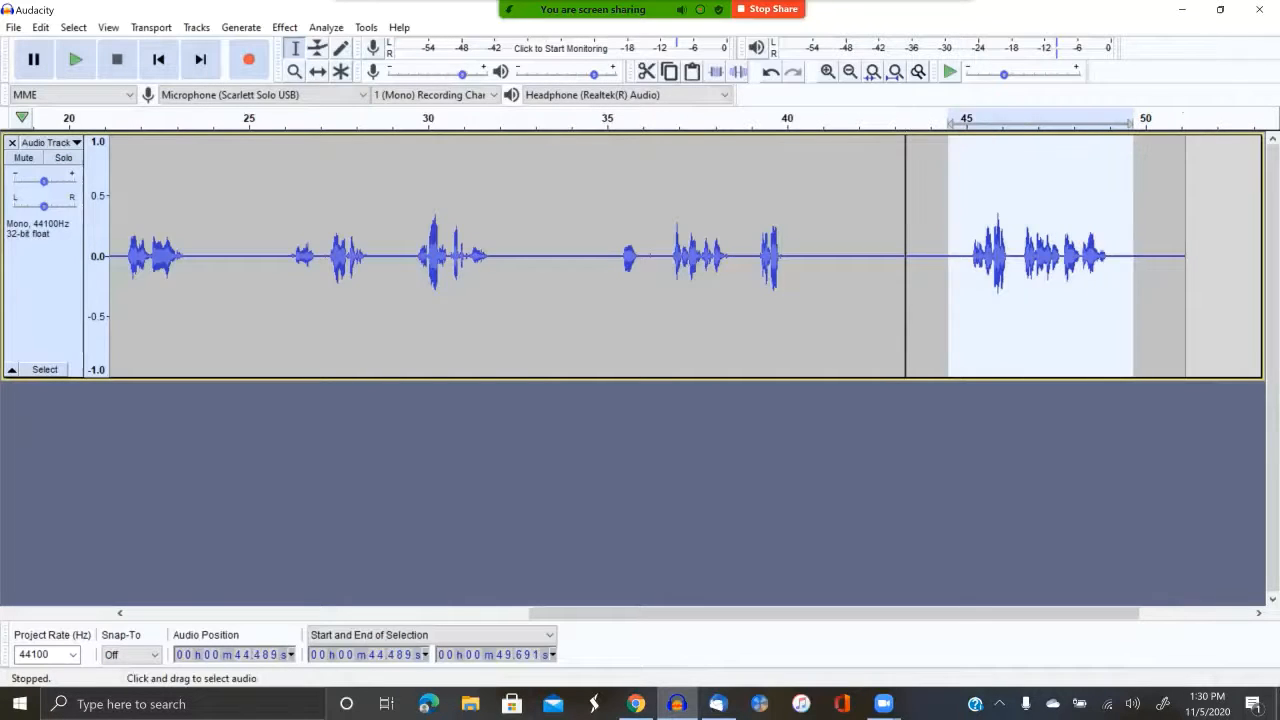
left_click(646, 71)
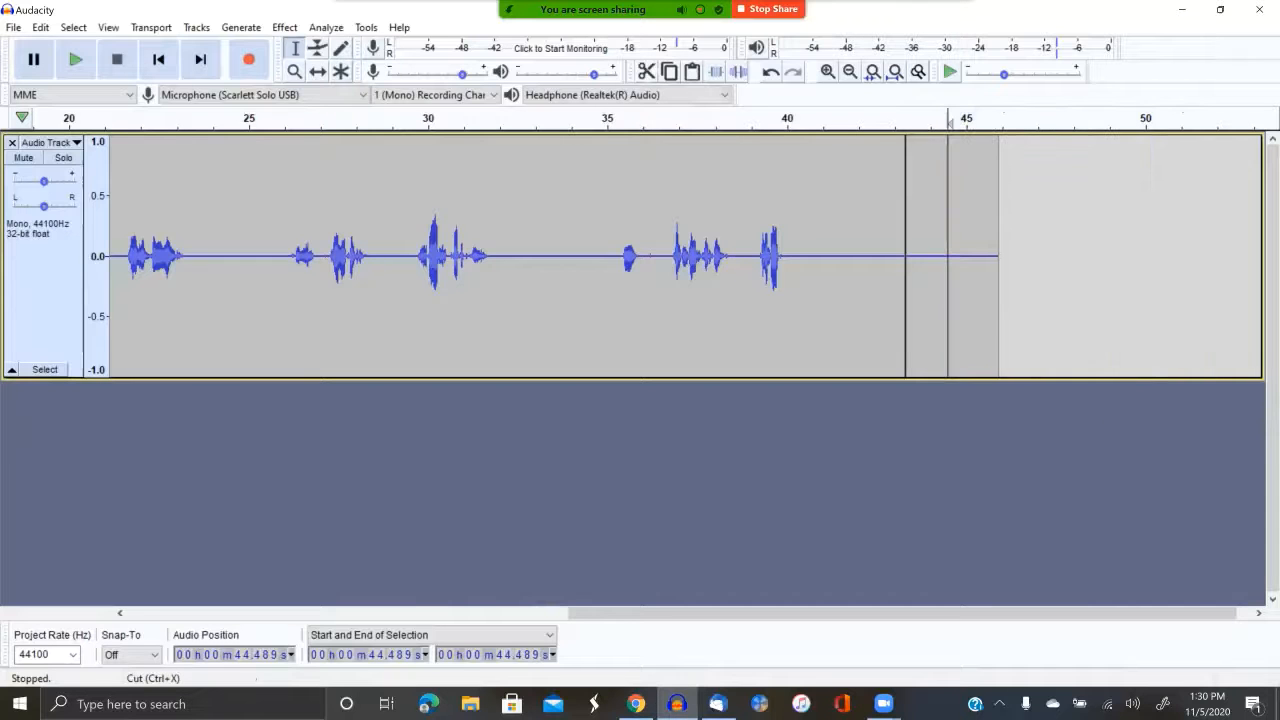
left_click_drag(1040, 613, 597, 613)
left_click(188, 272)
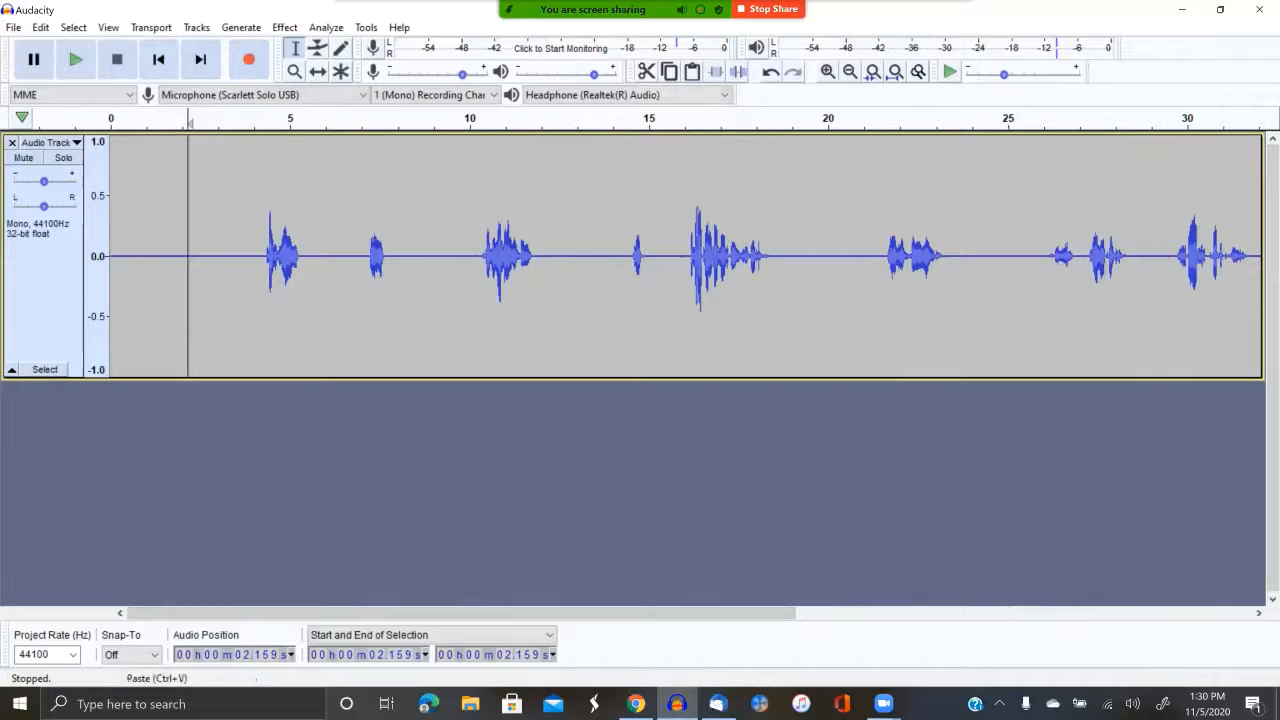
left_click(691, 72)
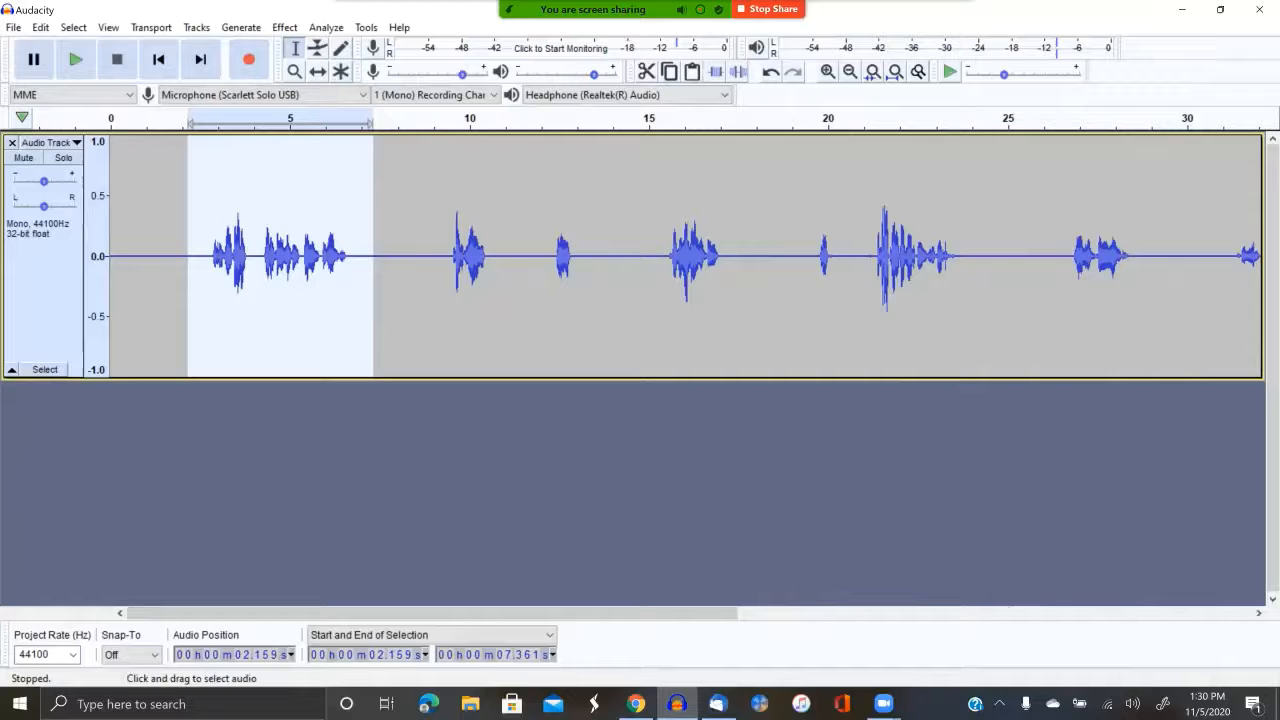
left_click(385, 256)
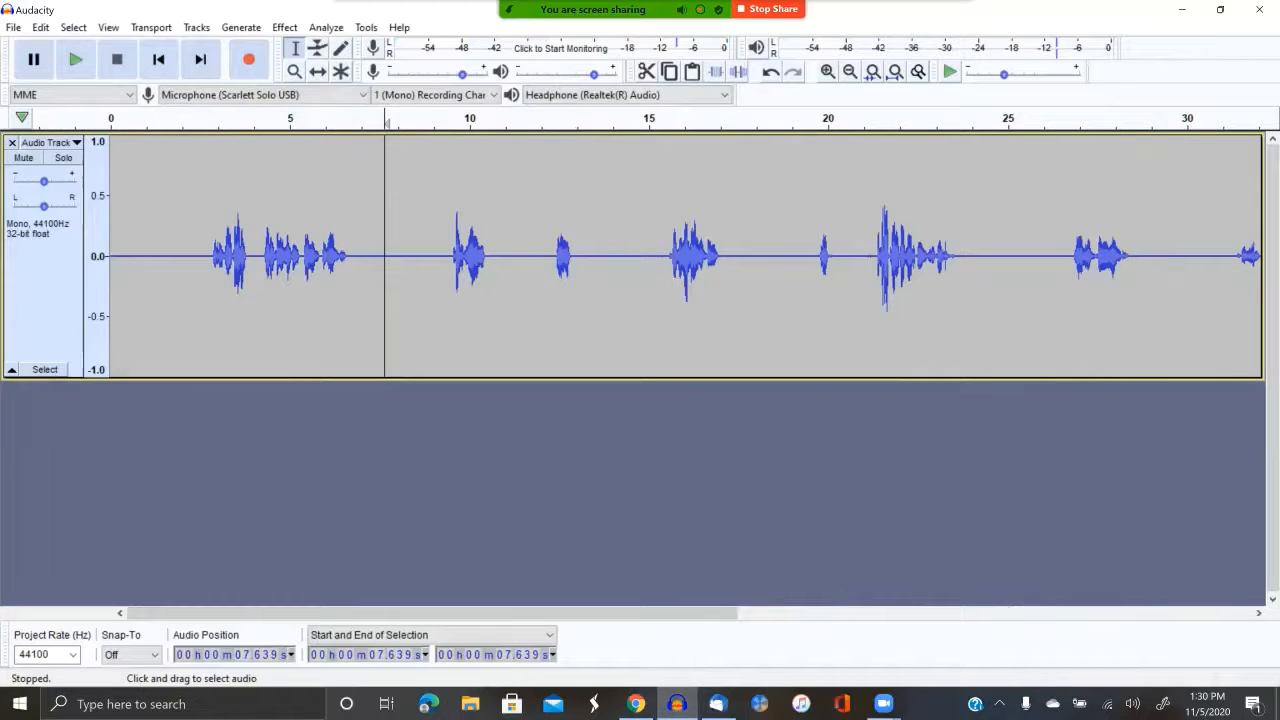
Step: Switch to Chrome and review the Mental Illness awareness project's specs, including its upload requirements, script, deadline and budget
left_click(635, 703)
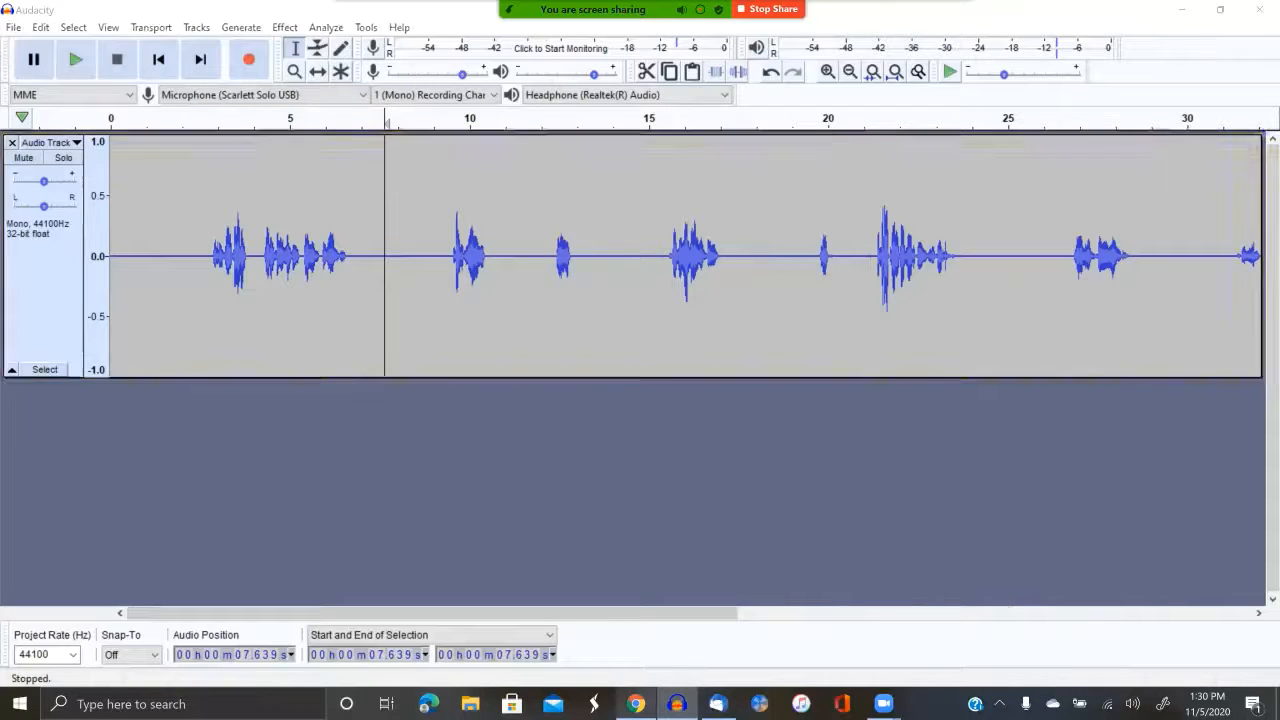
scroll(640, 450, "up", 4)
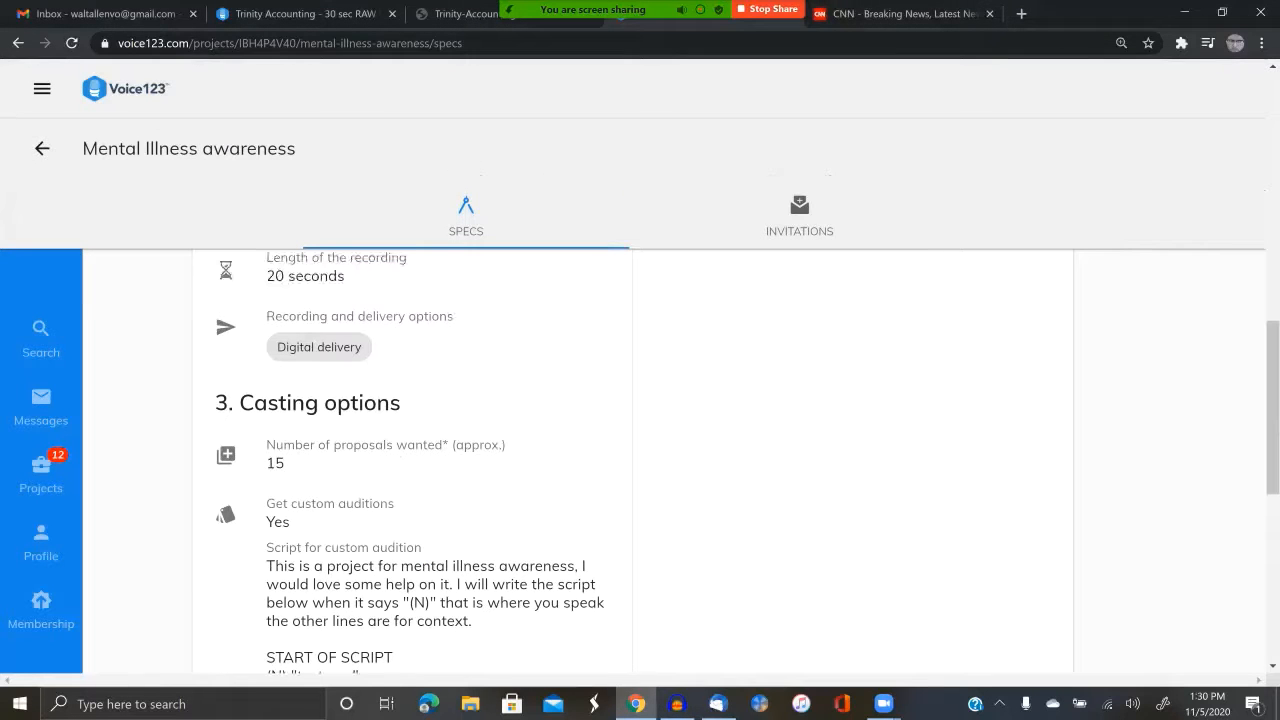
scroll(640, 450, "up", 3)
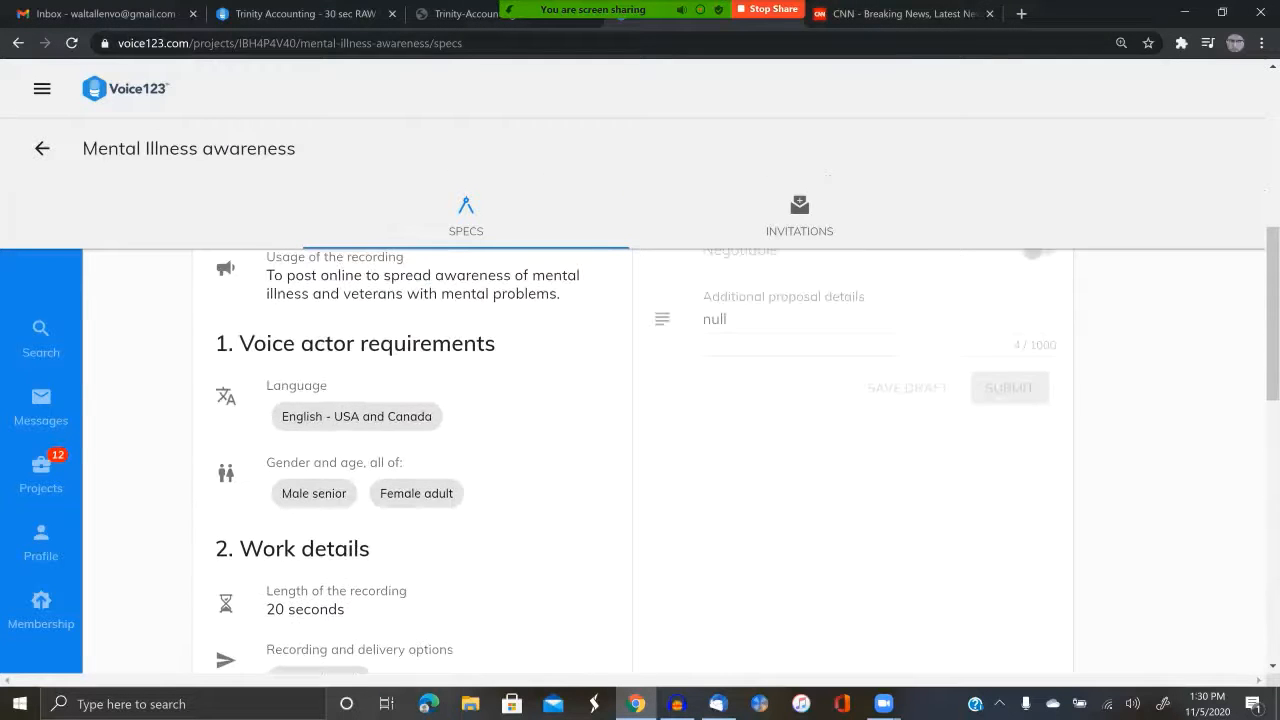
scroll(640, 450, "up", 3)
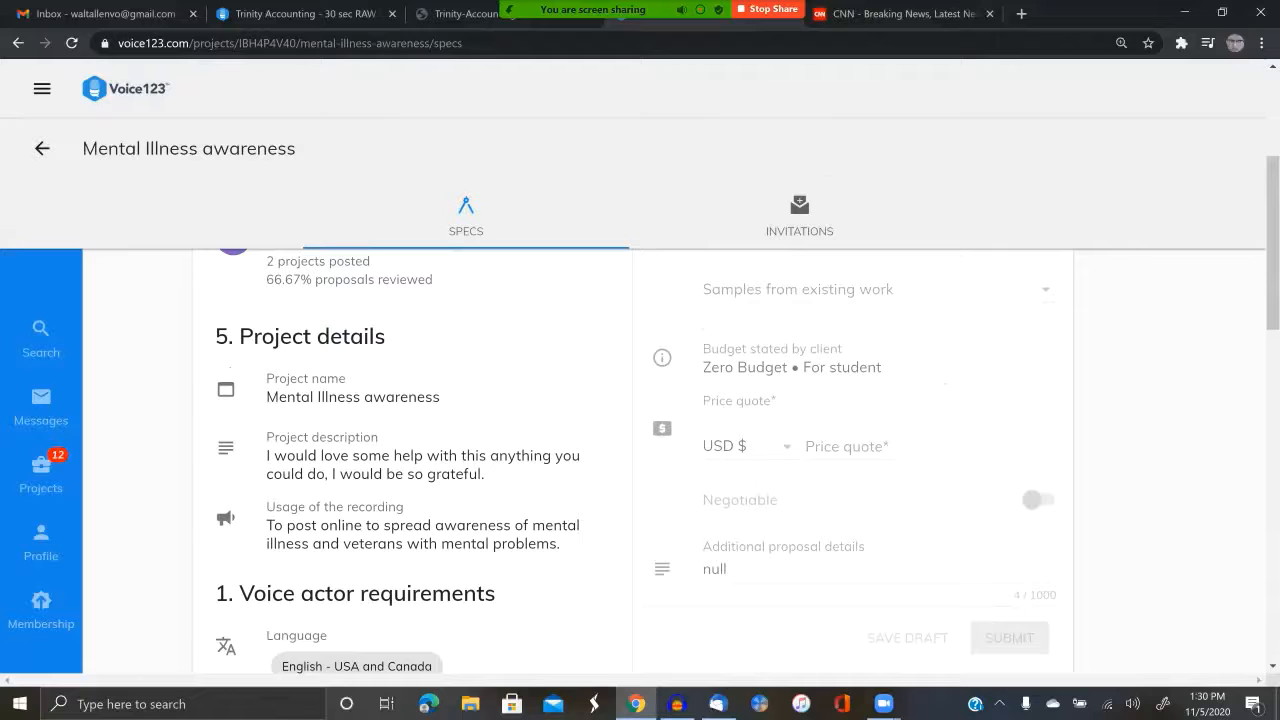
scroll(640, 450, "up", 3)
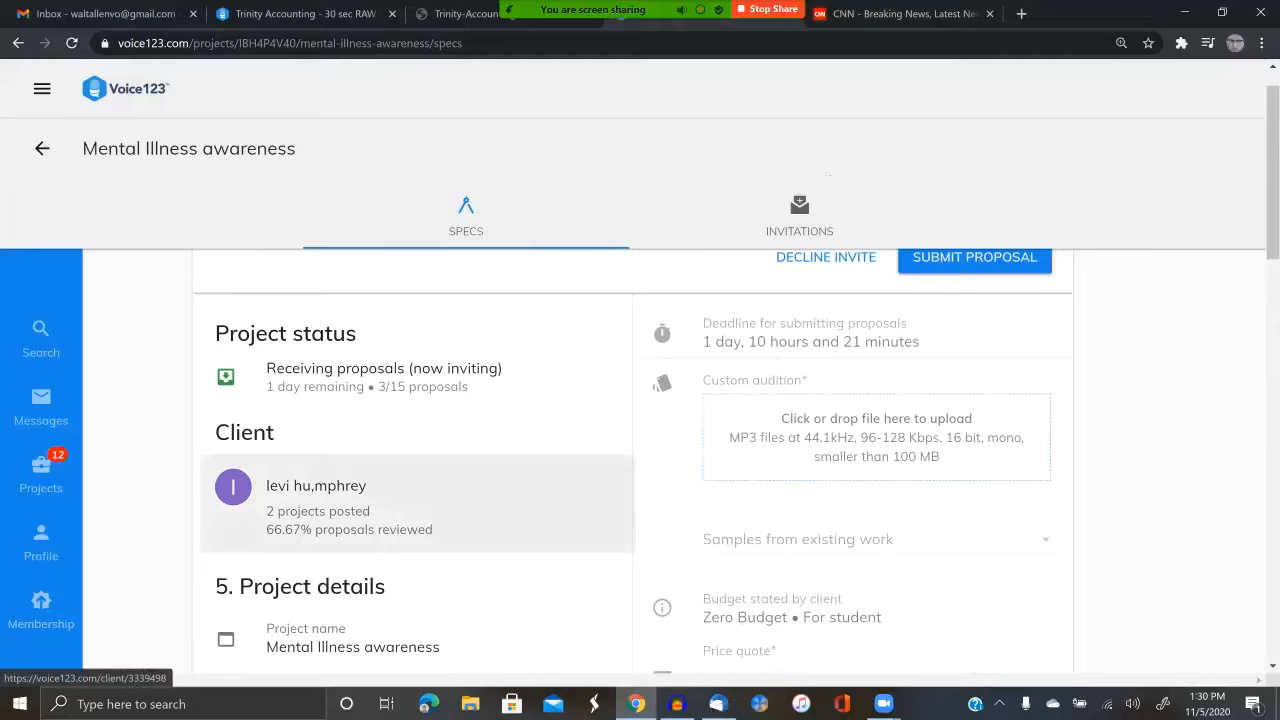
scroll(417, 503, "down", 15)
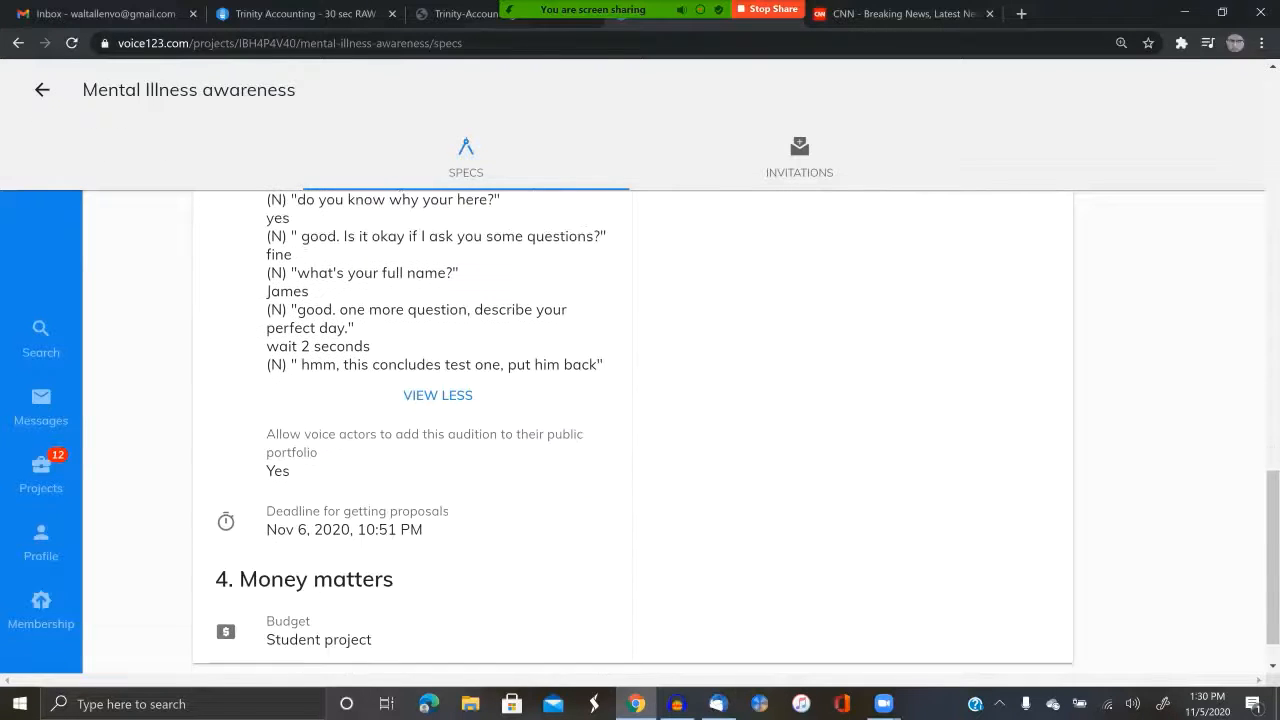
scroll(632, 420, "down", 1)
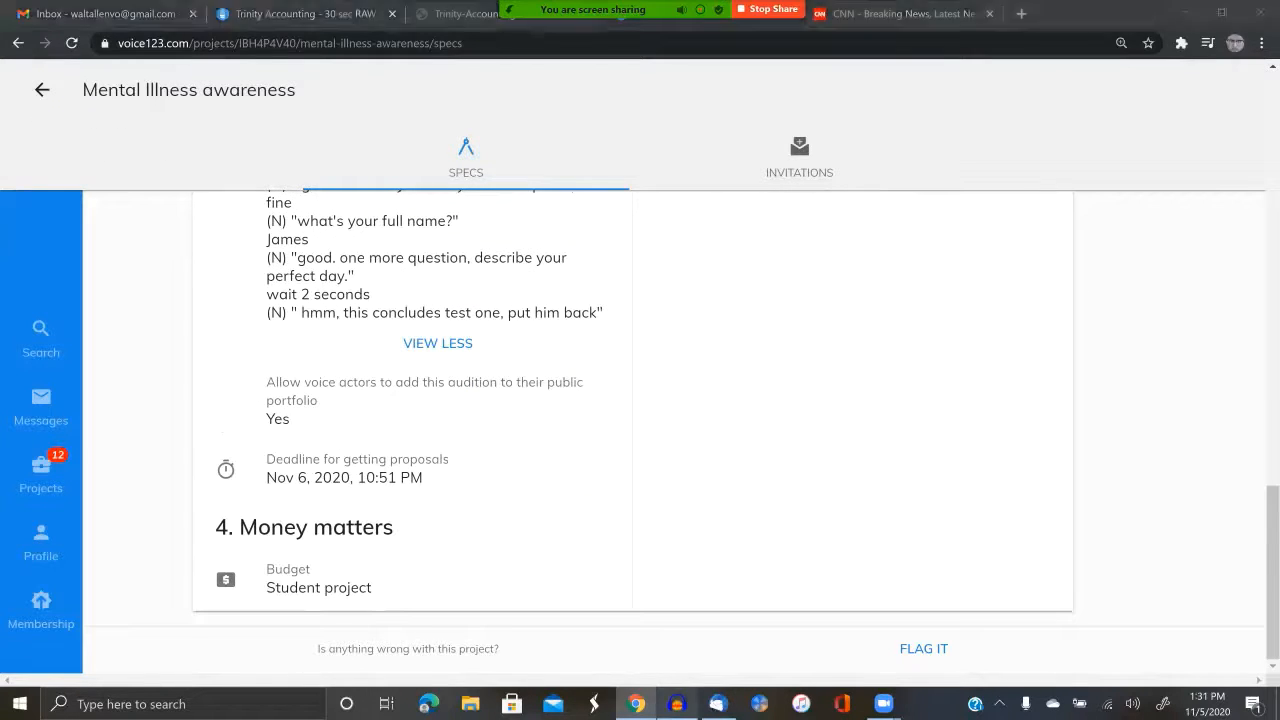
Step: Return to Audacity and cut the silent tail of the recording from about 48.3 seconds to the clip's end
left_click(677, 704)
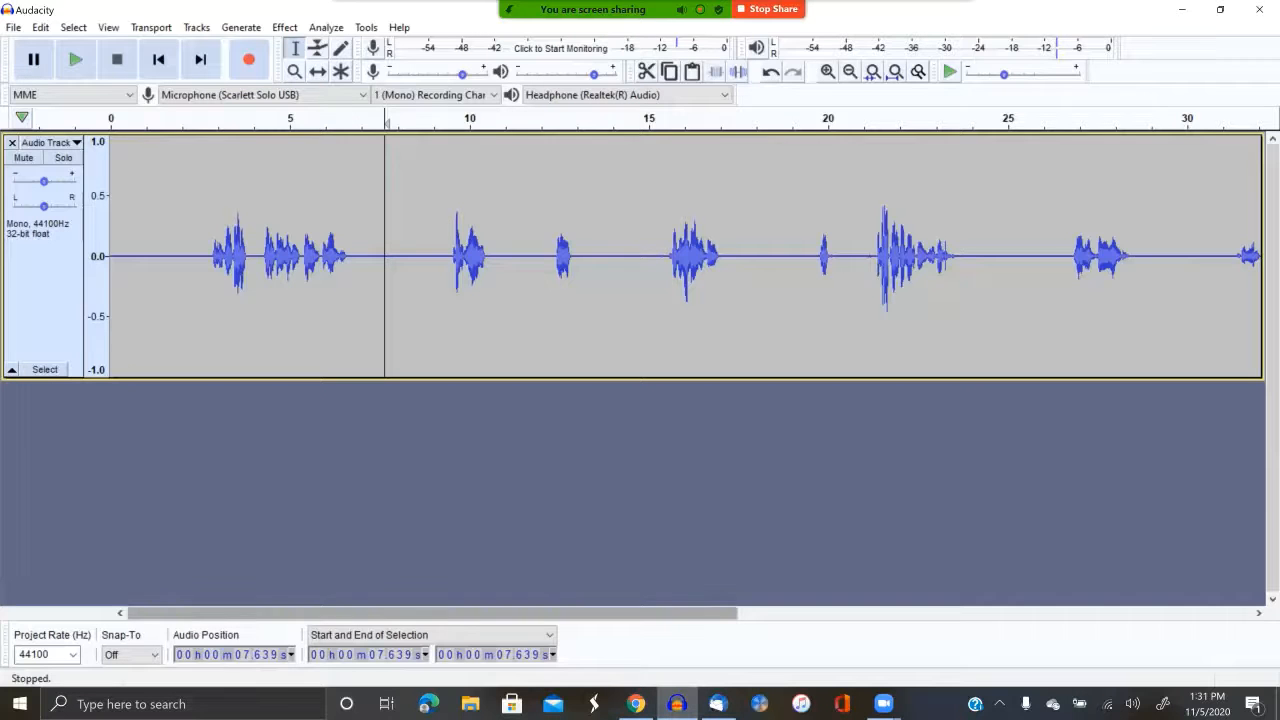
left_click_drag(432, 613, 540, 613)
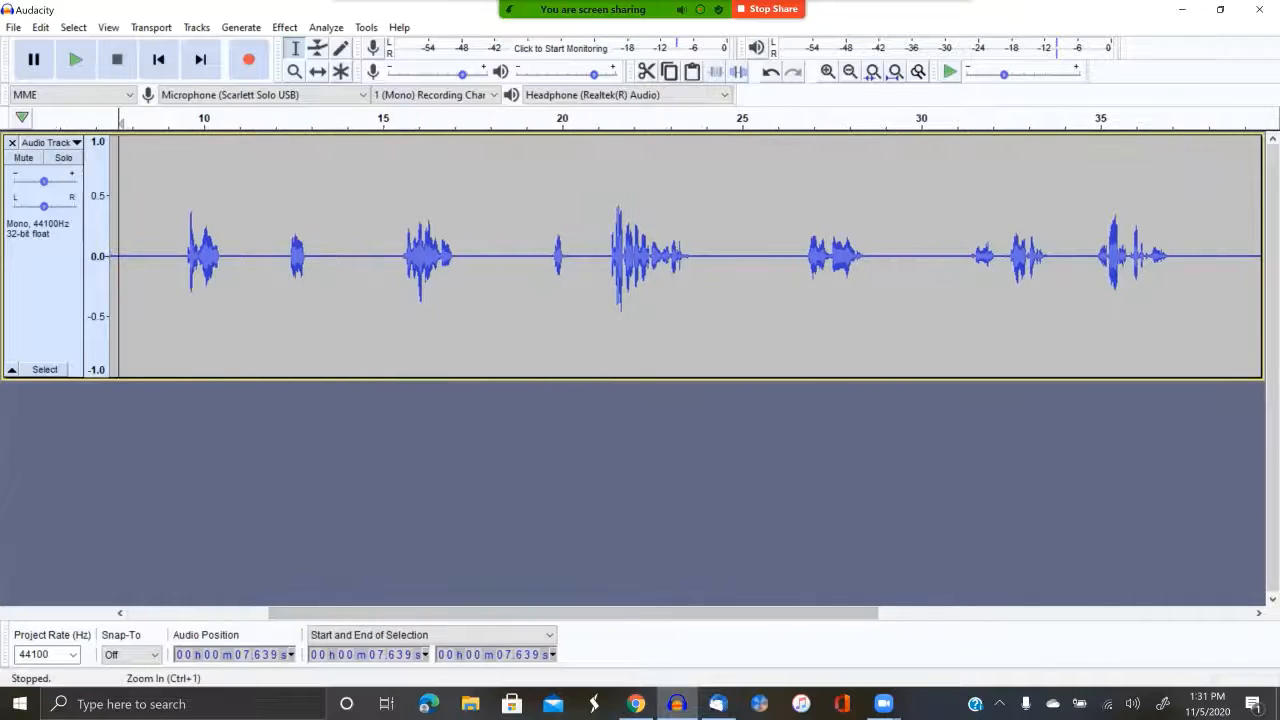
left_click(849, 71)
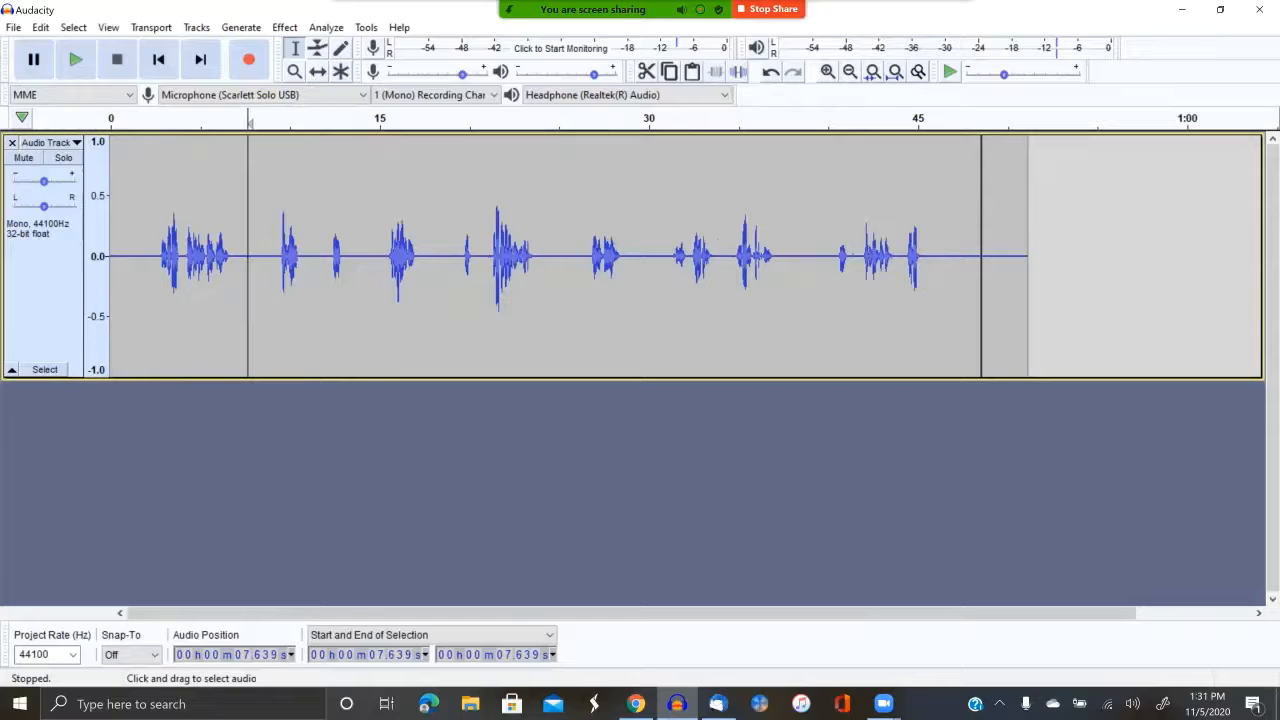
left_click_drag(977, 256, 1030, 256)
left_click(646, 71)
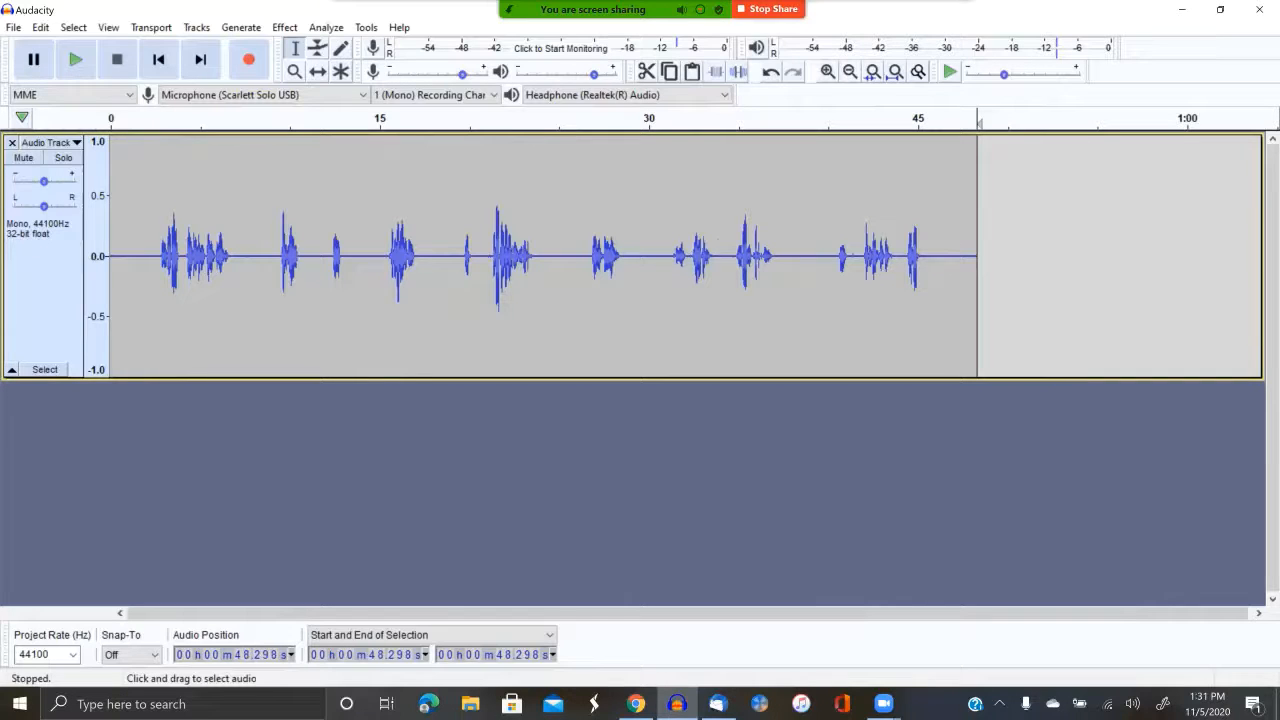
Step: Play the section from about 7.8 to 47.7 seconds and switch the track's display to Waveform (dB)
left_click_drag(250, 300, 966, 300)
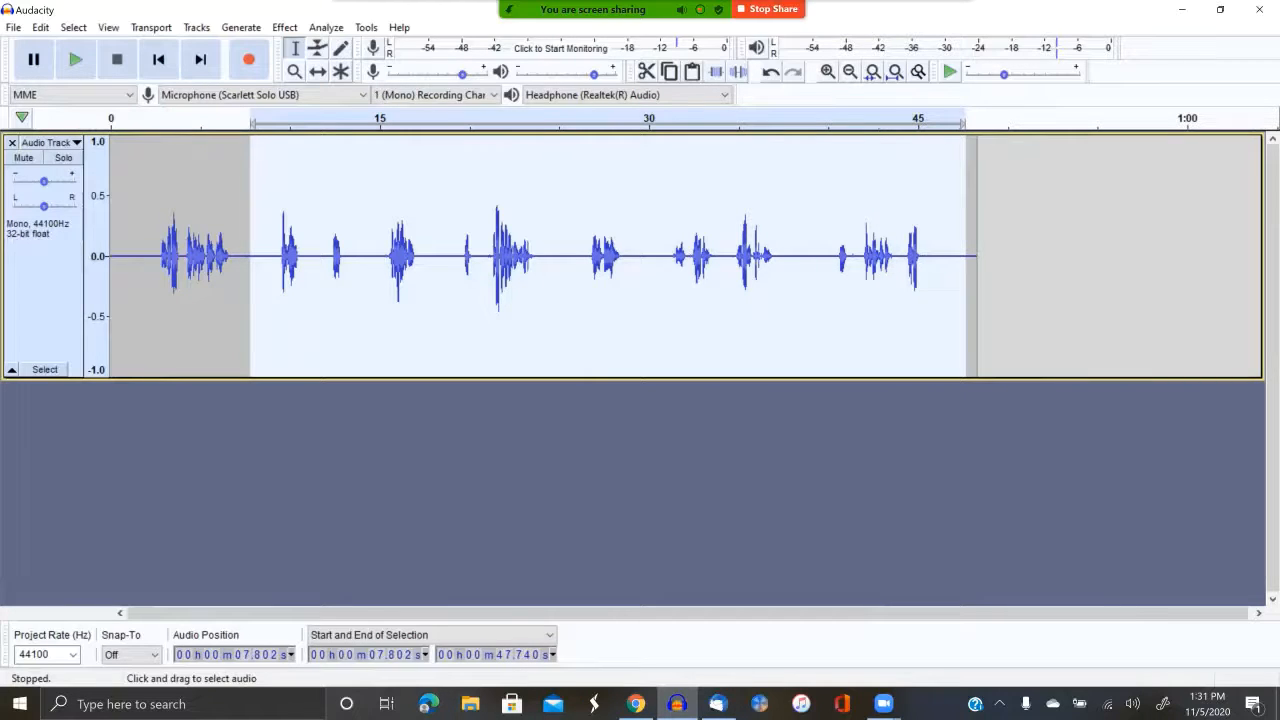
key("space")
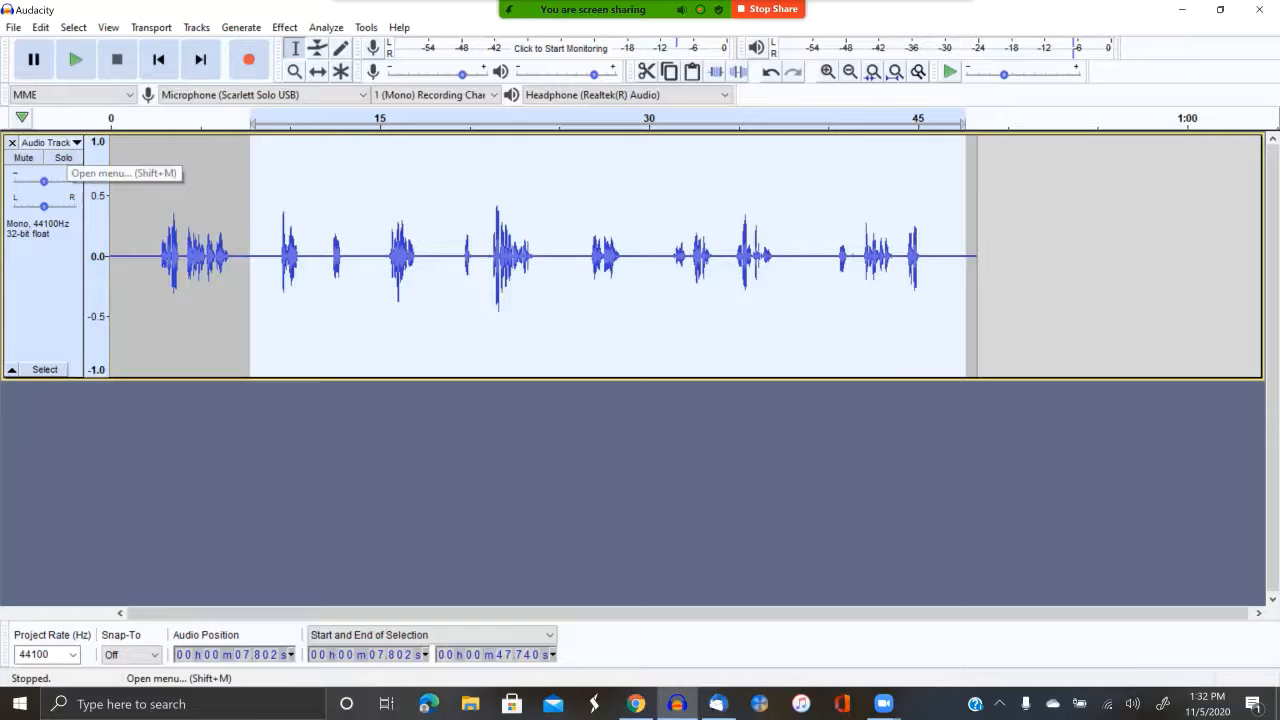
left_click(50, 143)
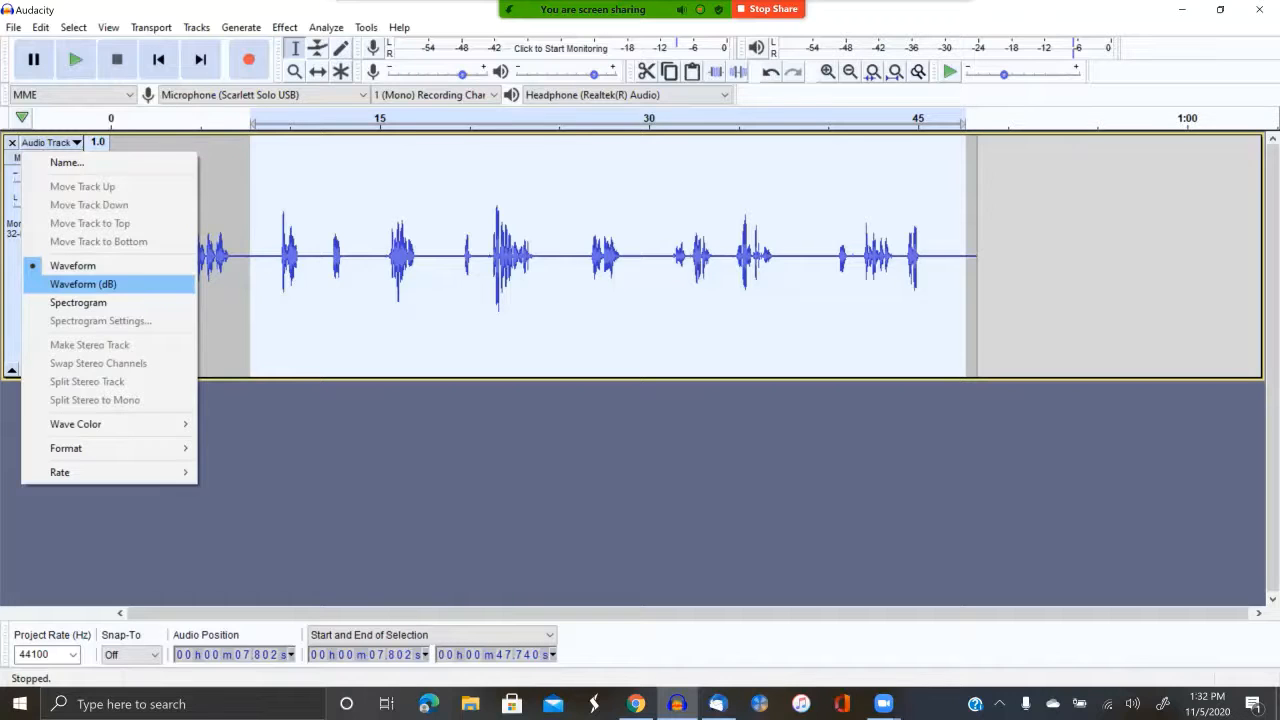
left_click(88, 284)
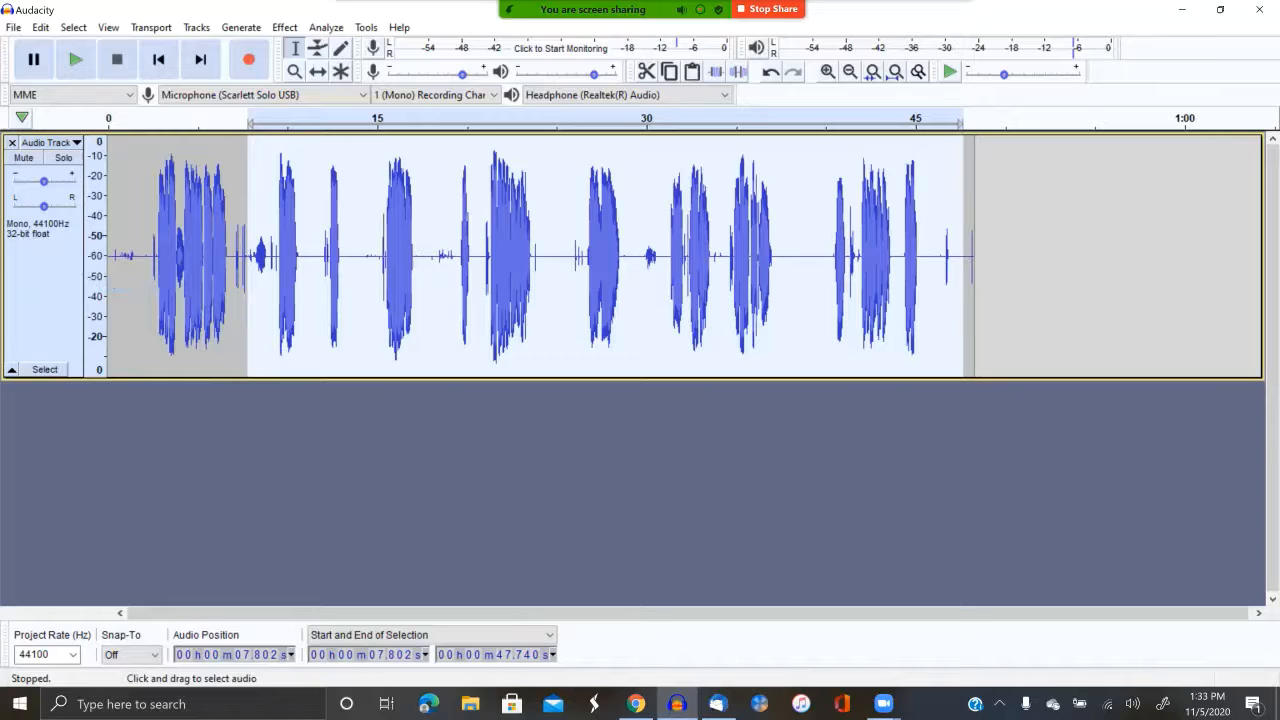
Step: Select the quiet noise between the first phrases, from about 3.83 to 4.27 seconds, and play it
left_click_drag(420, 256, 426, 256)
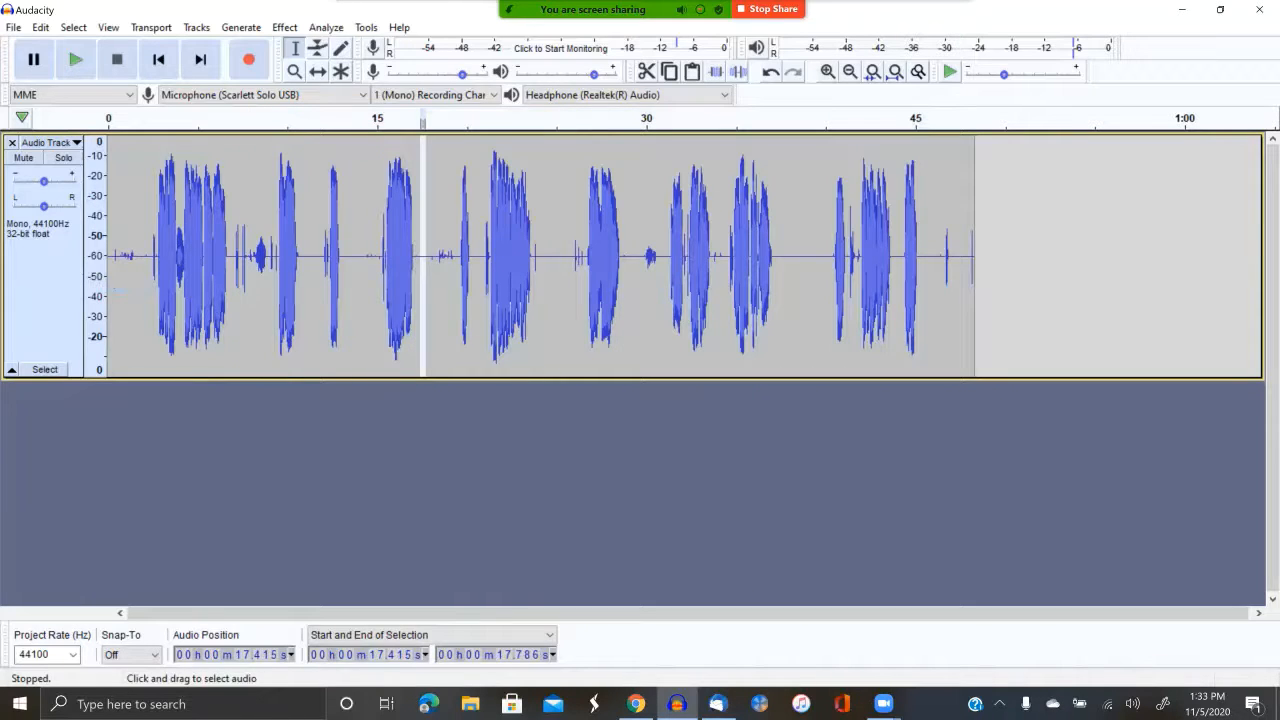
left_click(127, 256)
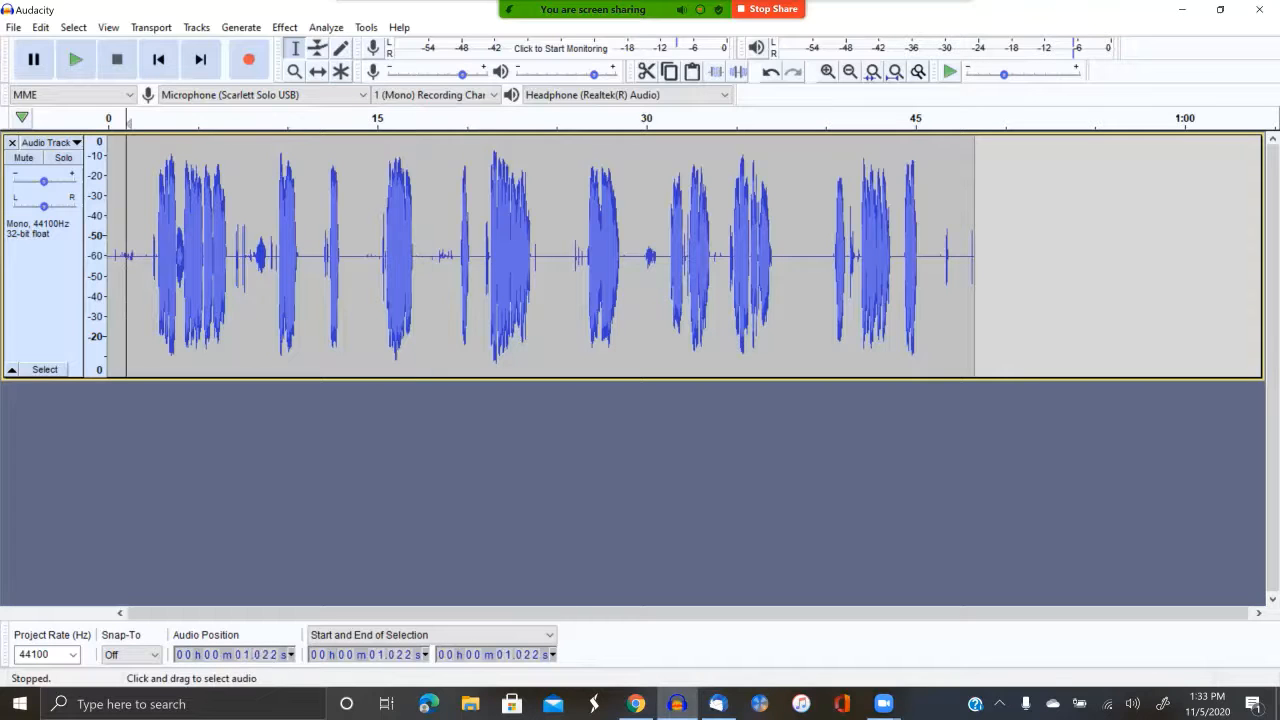
left_click(828, 71)
left_click(828, 71)
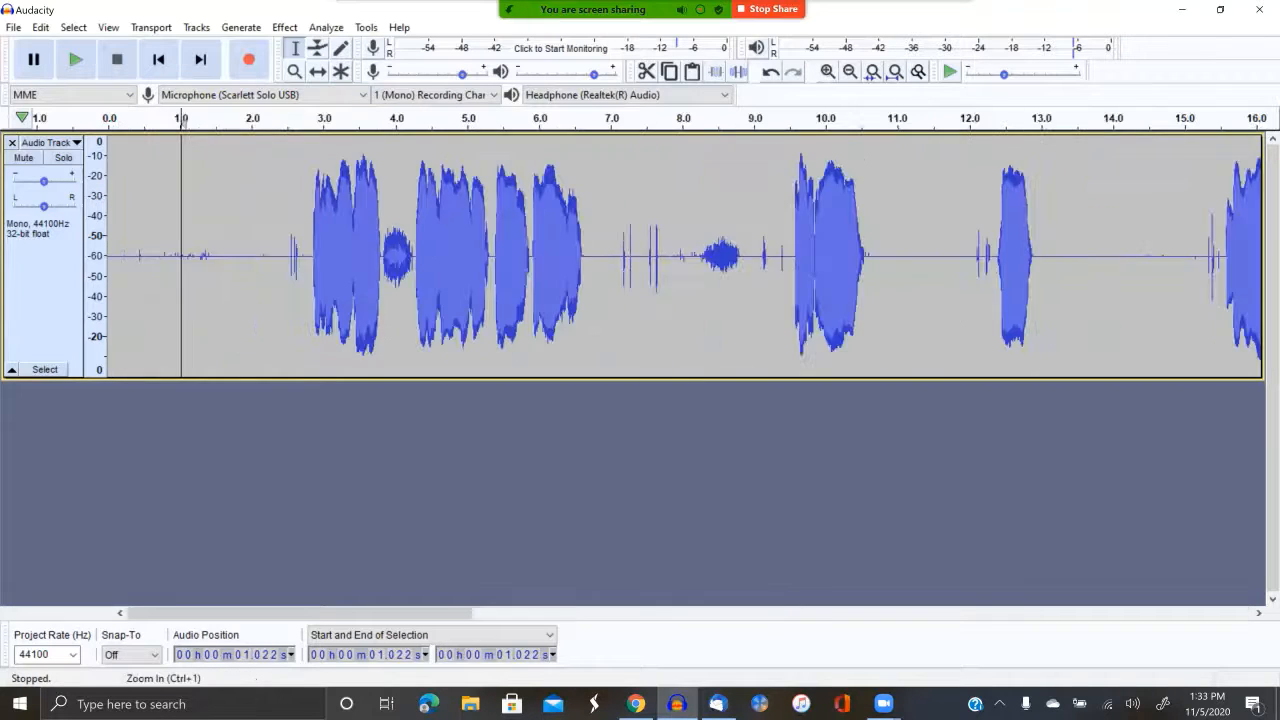
left_click(828, 71)
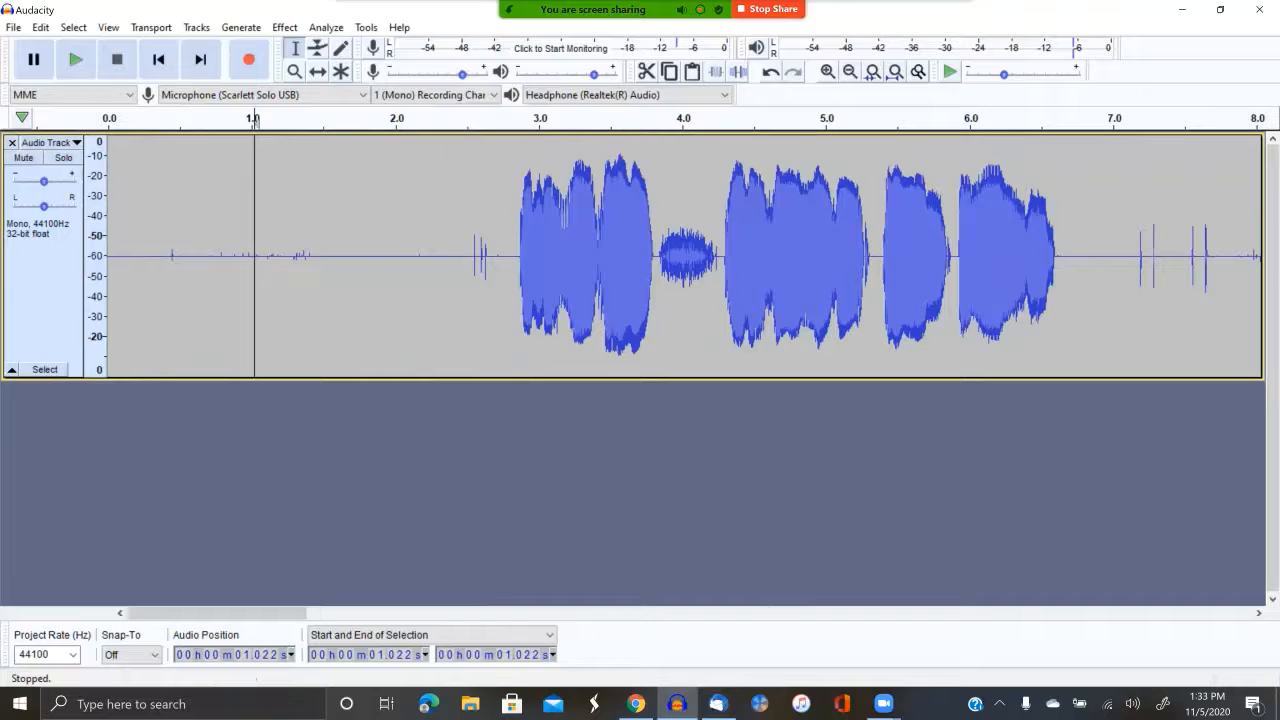
left_click_drag(663, 122, 721, 122)
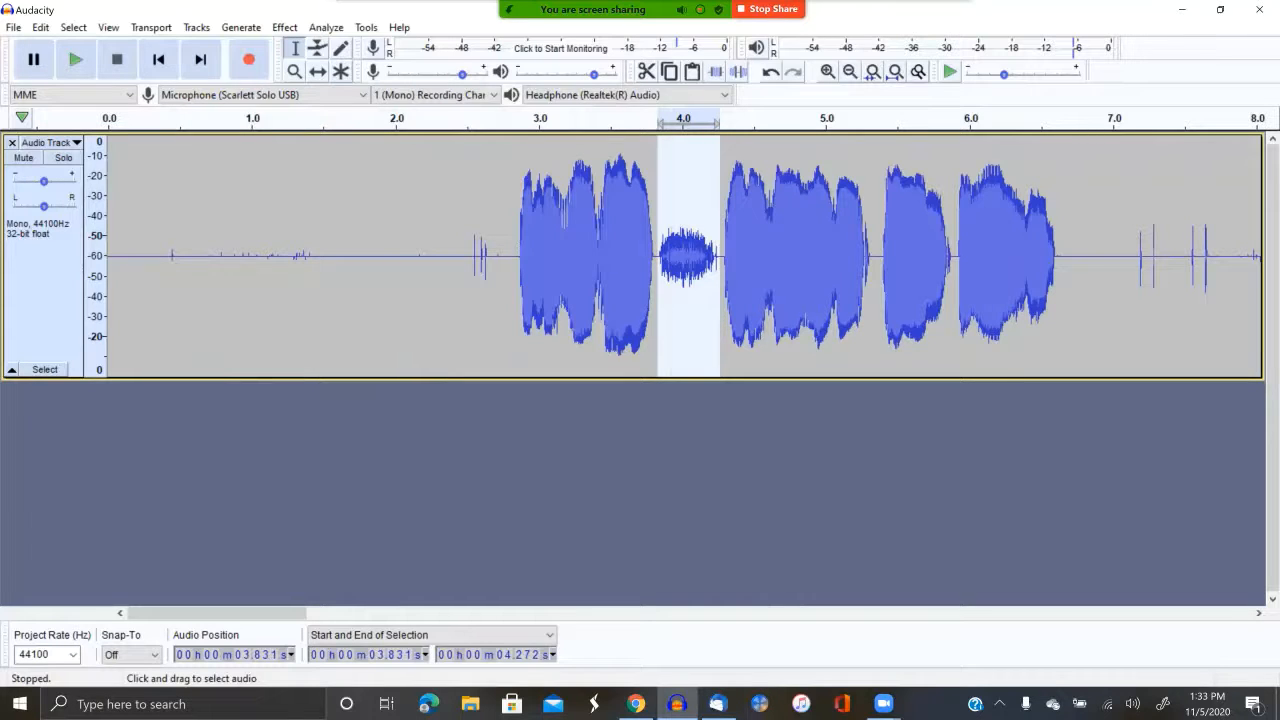
key("space")
key("space")
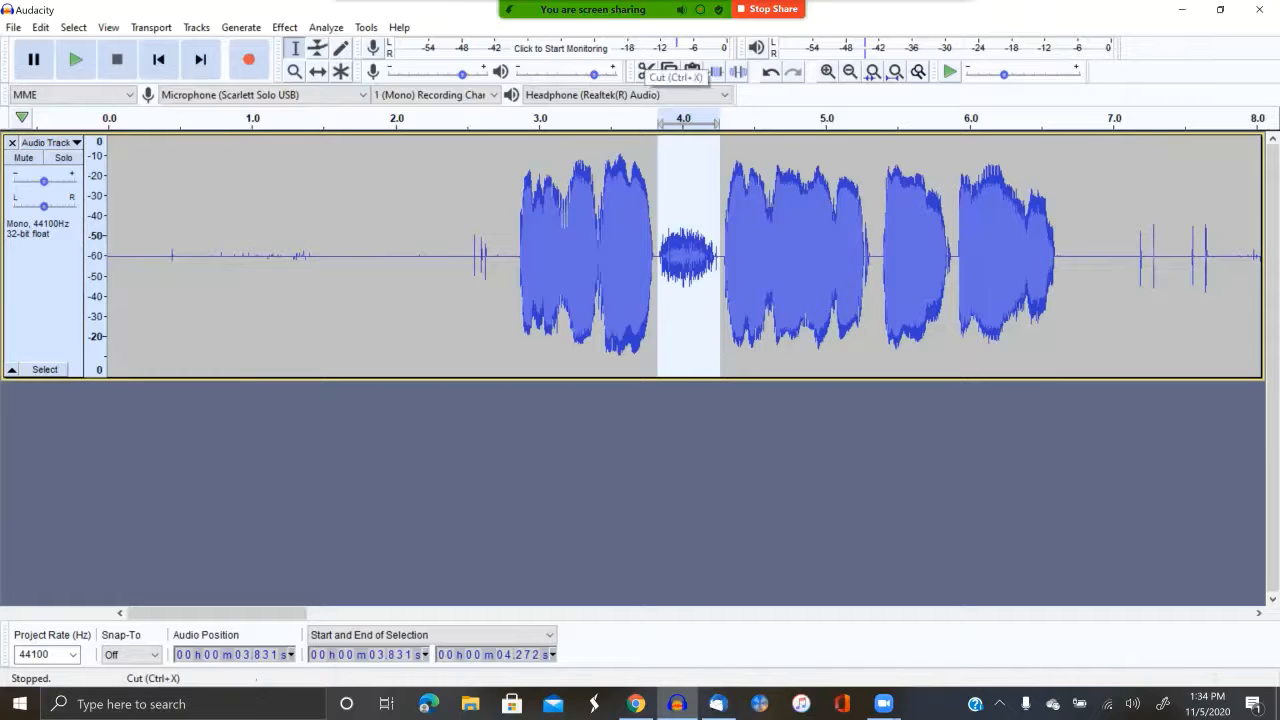
Step: Try cutting the selected noise out of the track, then undo the cut
left_click(646, 71)
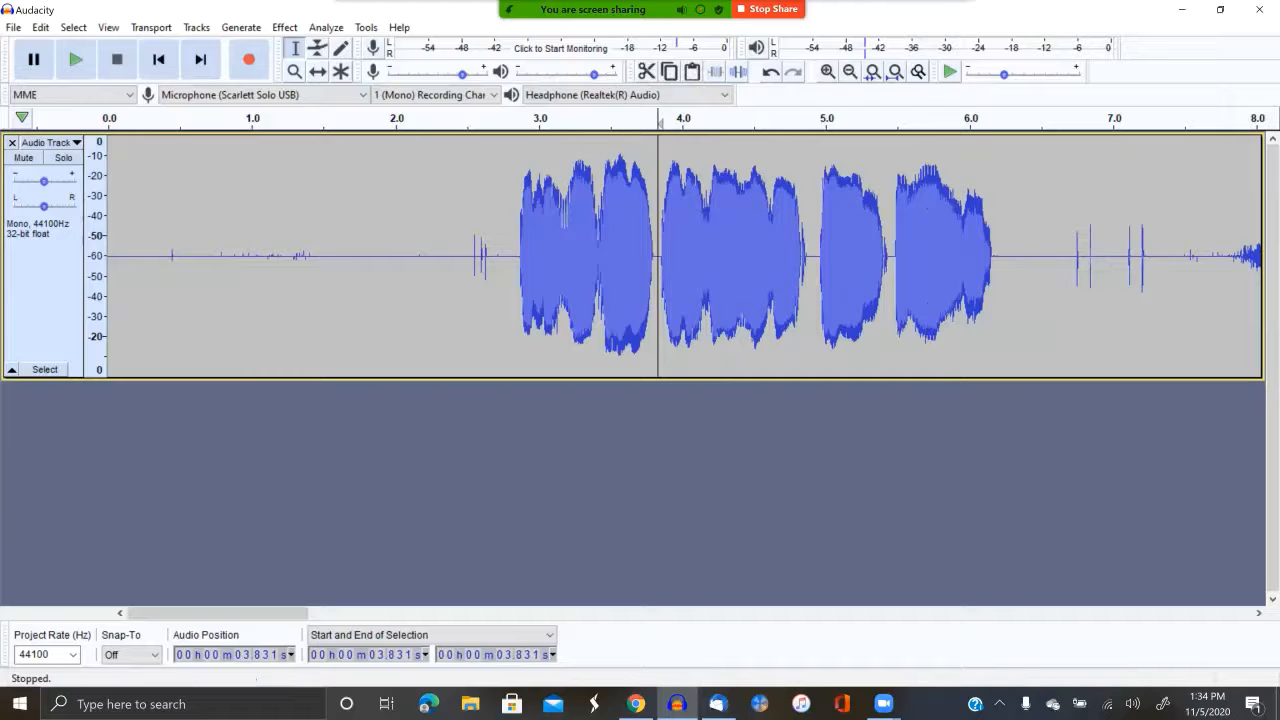
left_click(40, 27)
left_click(50, 46)
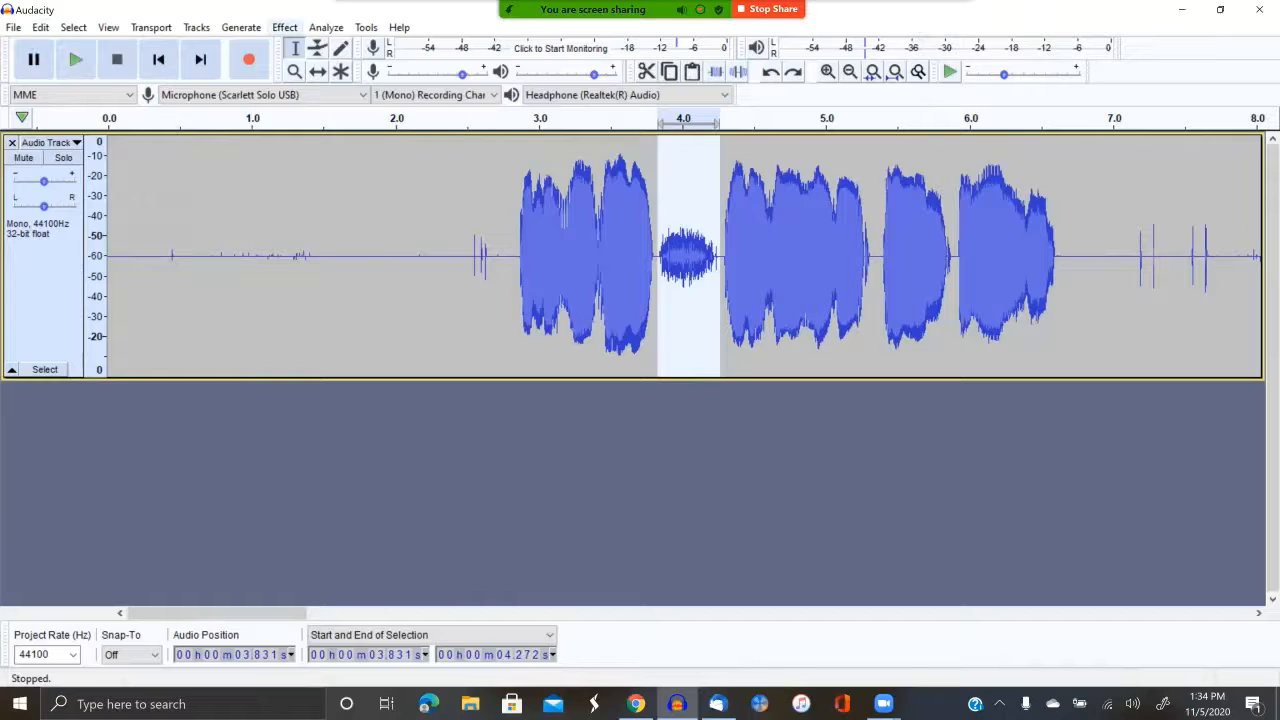
Step: Apply Amplify at -20.3 dB to the selected noise between about 3.83 and 4.27 seconds and play the result
left_click(284, 27)
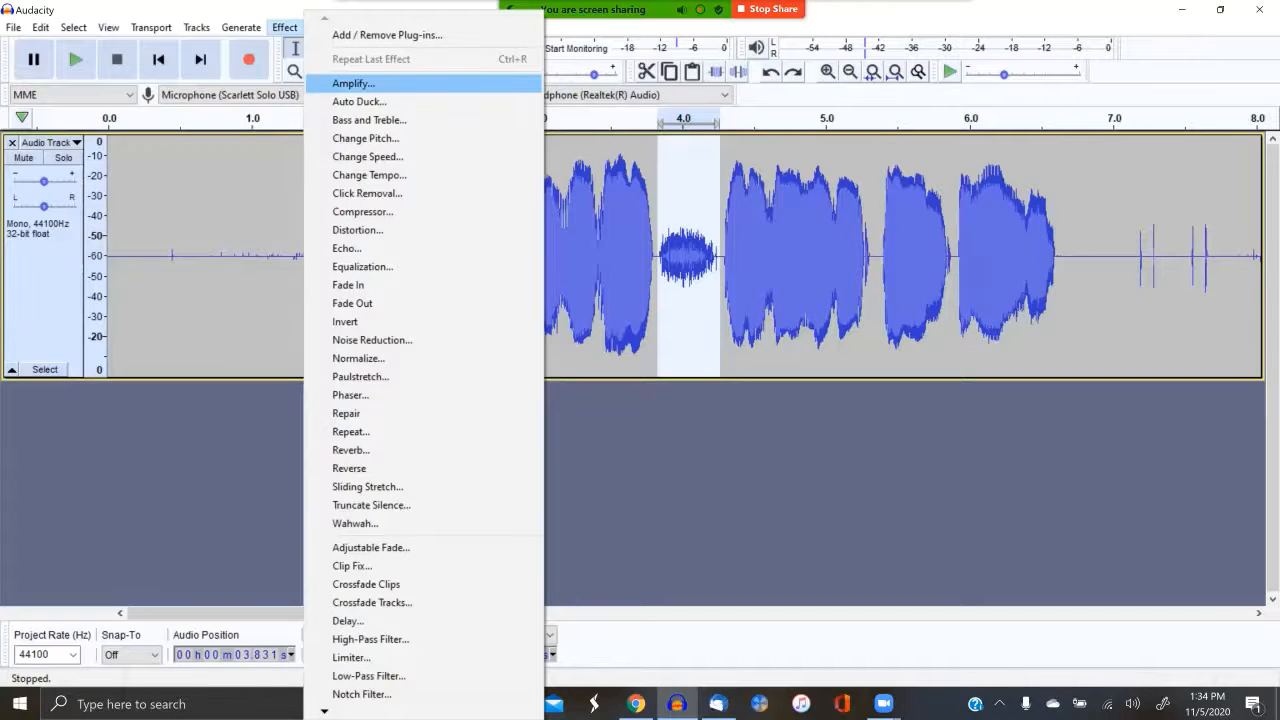
left_click(353, 83)
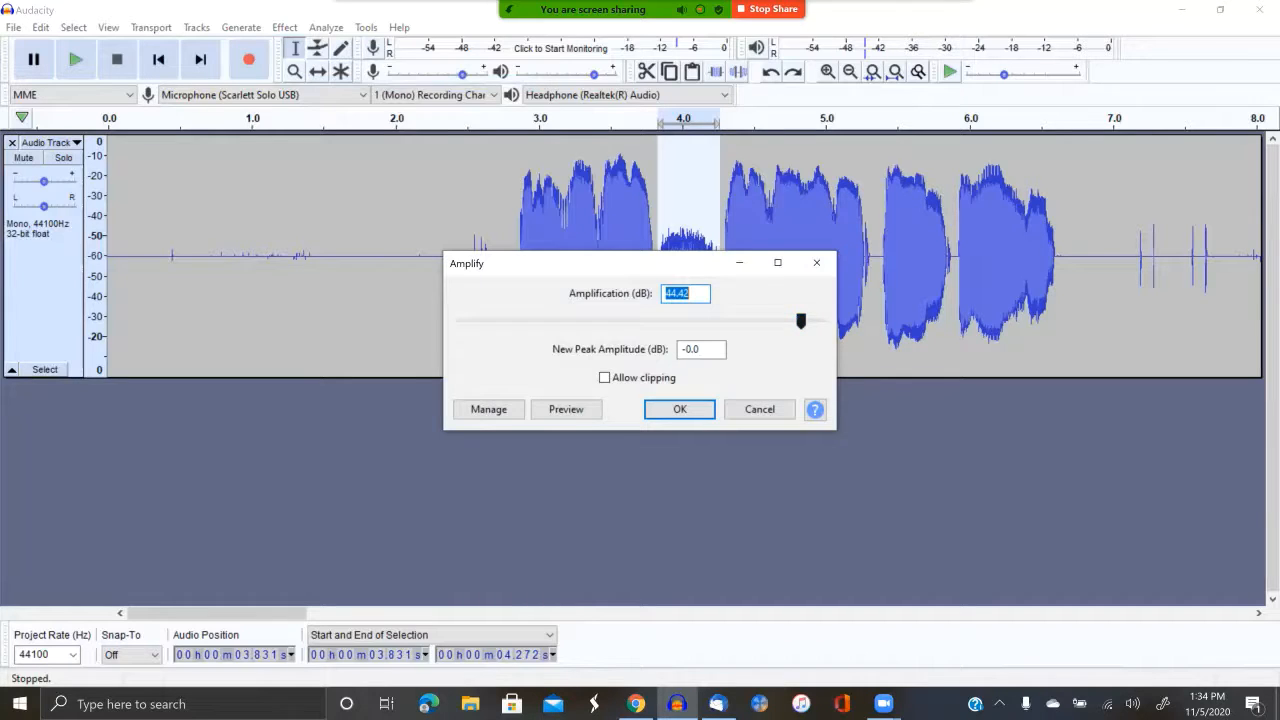
left_click_drag(800, 320, 566, 321)
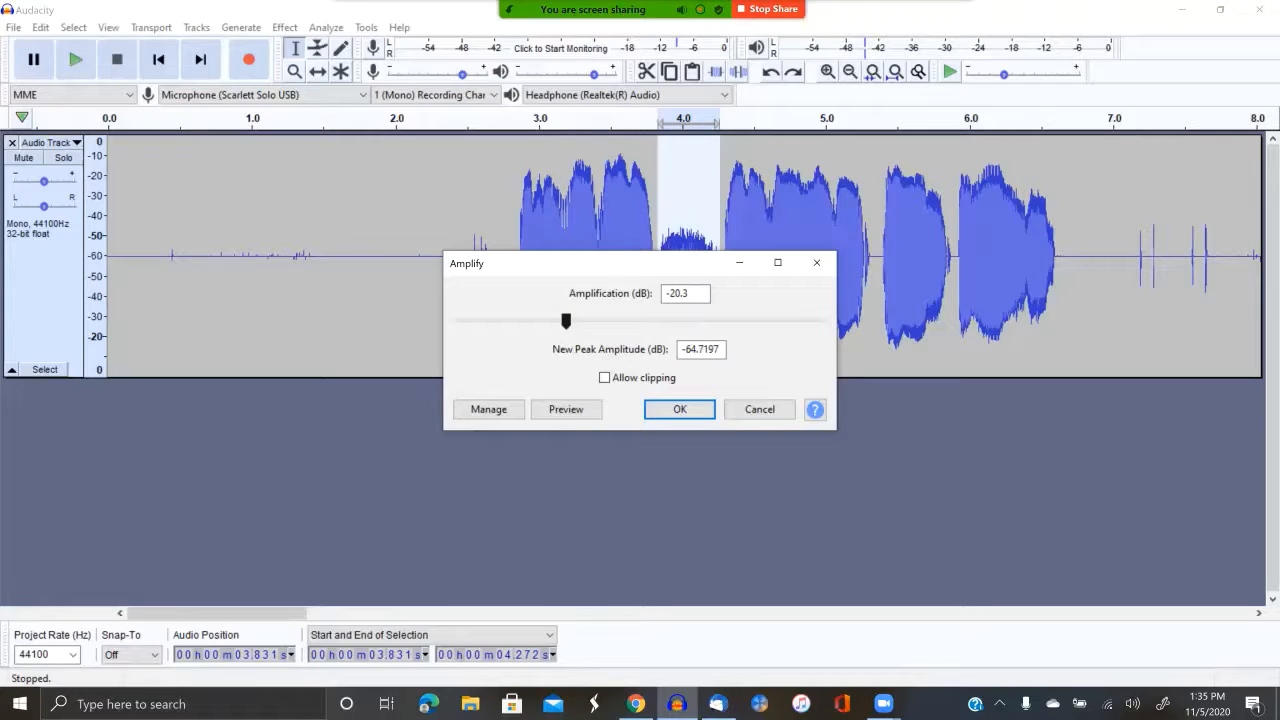
left_click_drag(590, 263, 599, 343)
left_click(689, 489)
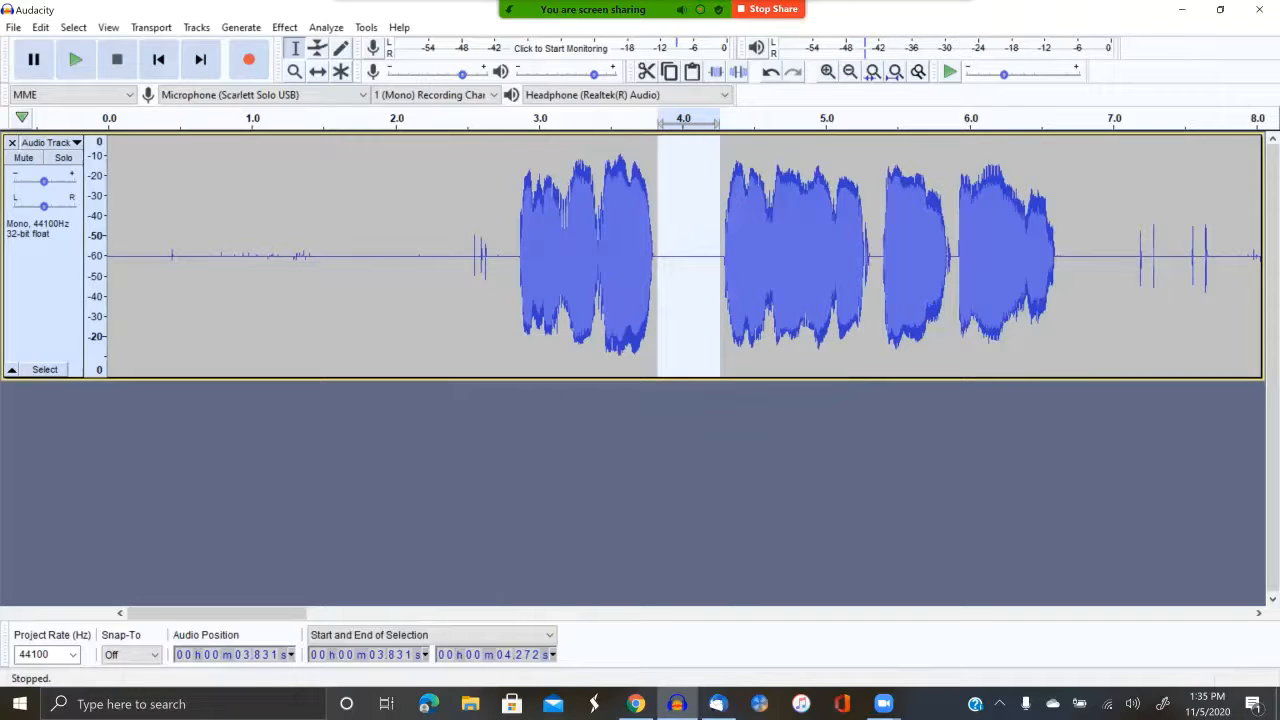
key("space")
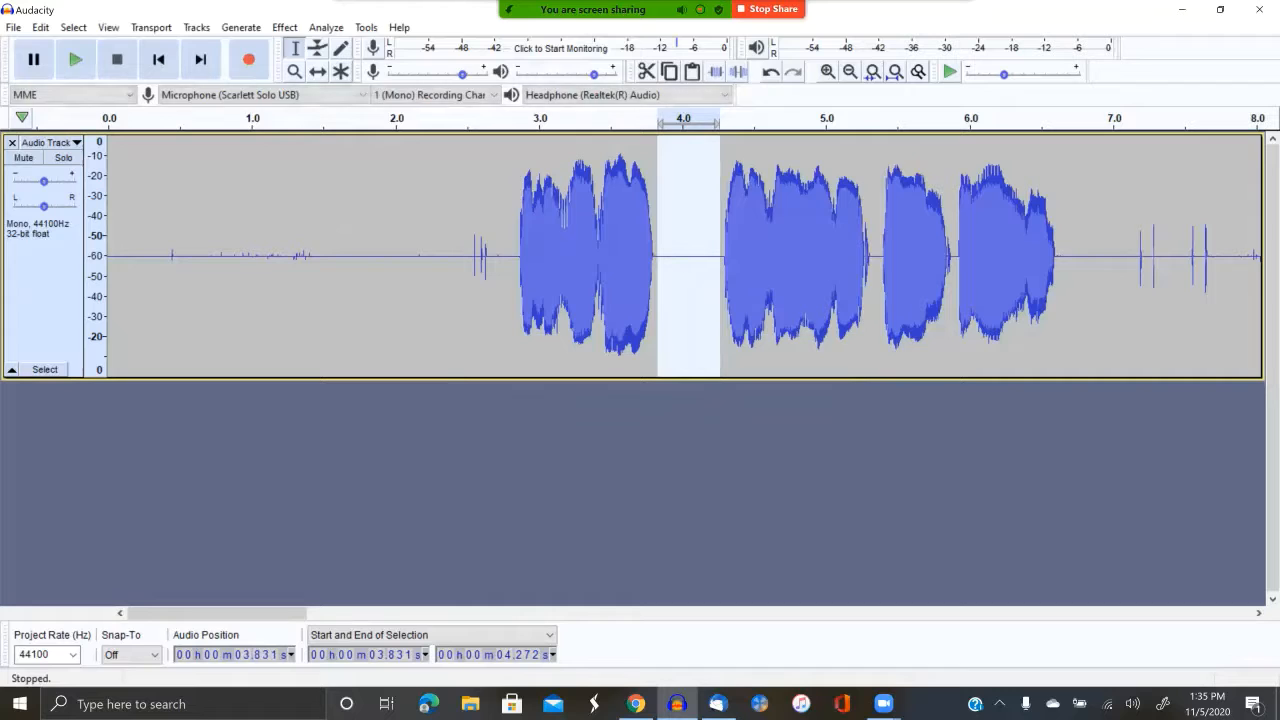
key("space")
left_click(260, 580)
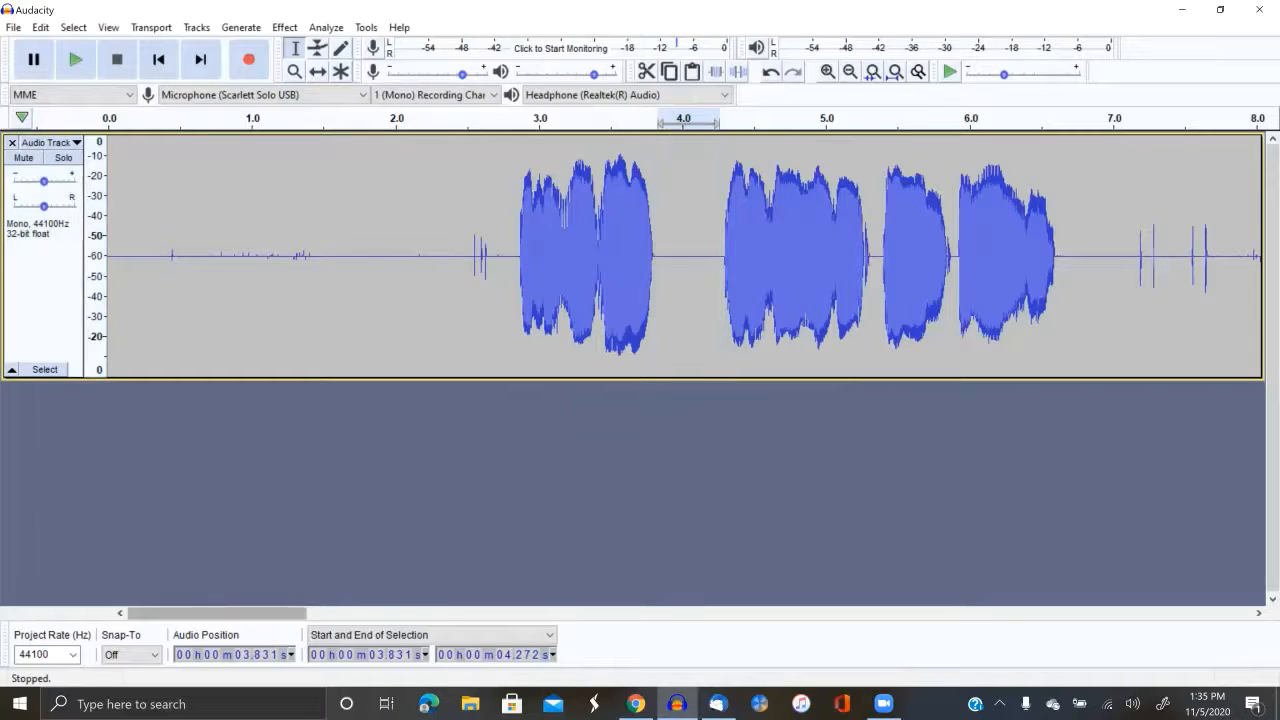
Step: Silence the clicks between about 7.1 and 7.7 seconds and the quiet noise from about 7.86 to 8.95 seconds
left_click_drag(217, 613, 339, 613)
left_click_drag(348, 260, 384, 260)
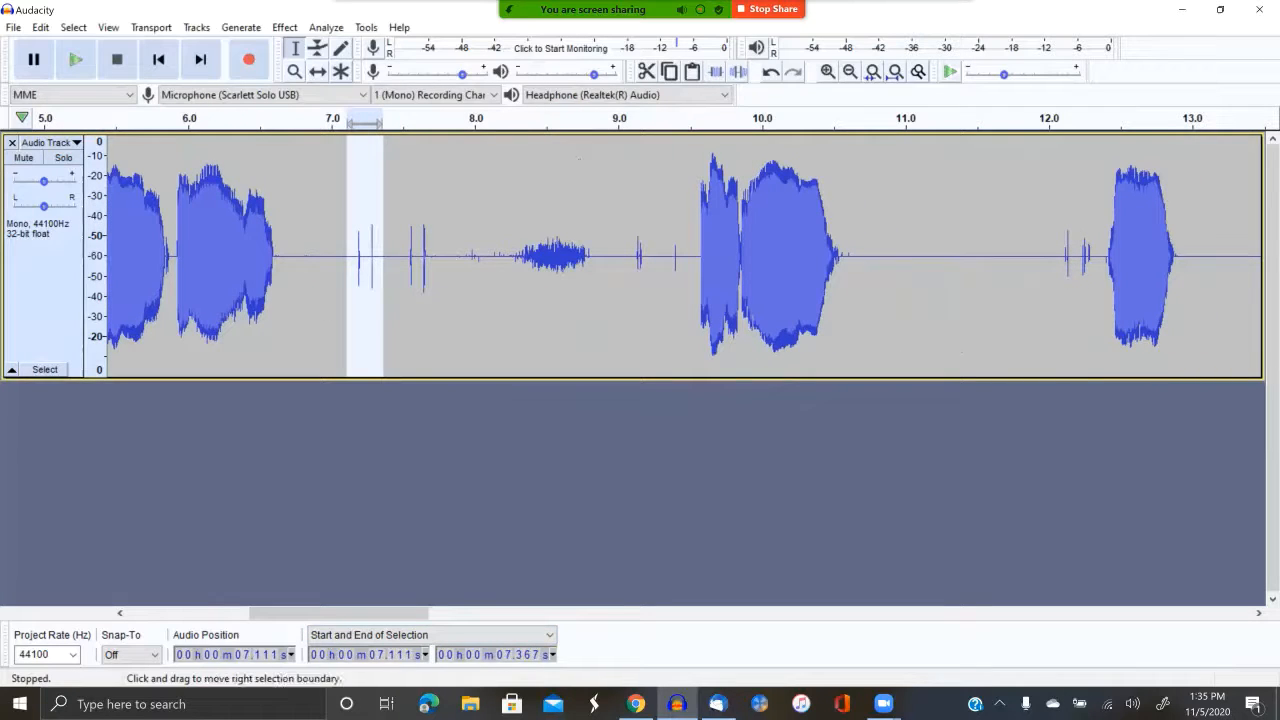
key("ctrl+l")
left_click_drag(406, 260, 610, 260)
key("ctrl+l")
key("space")
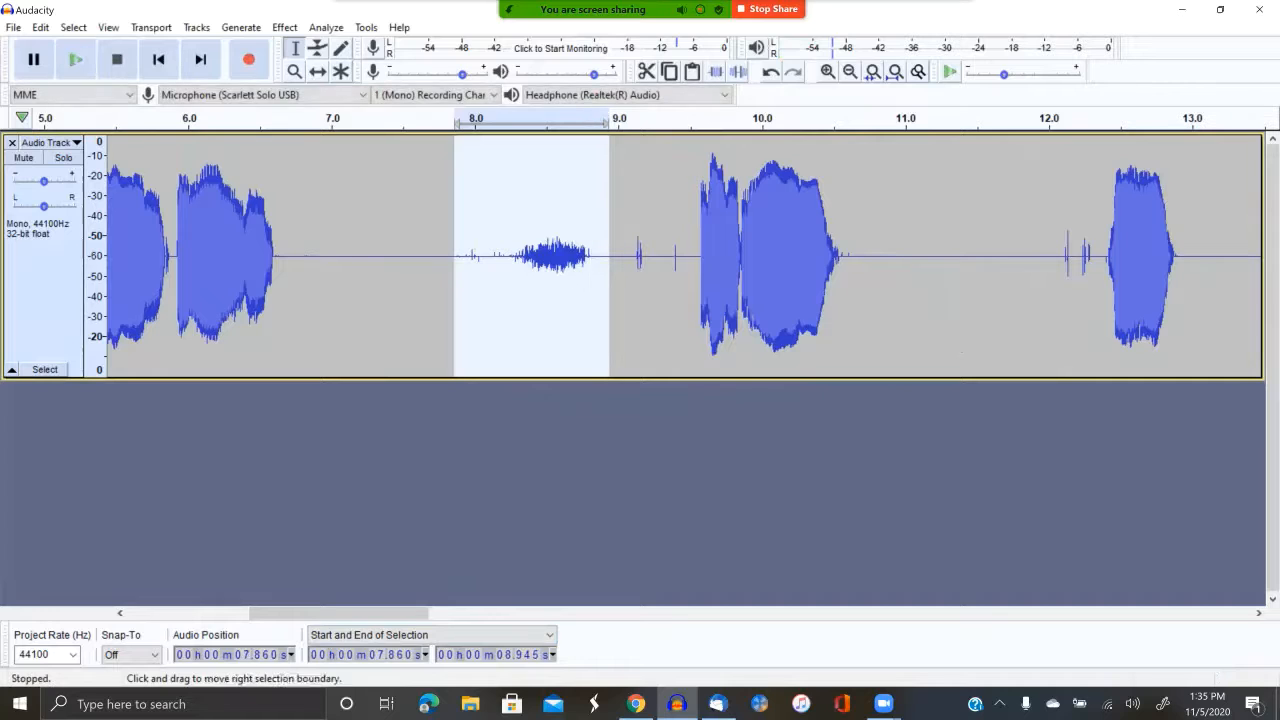
key("ctrl+l")
Step: Silence the small clicks at about 9.10 to 9.21 seconds and 9.38 to 9.44 seconds before the next phrase
left_click_drag(647, 260, 632, 260)
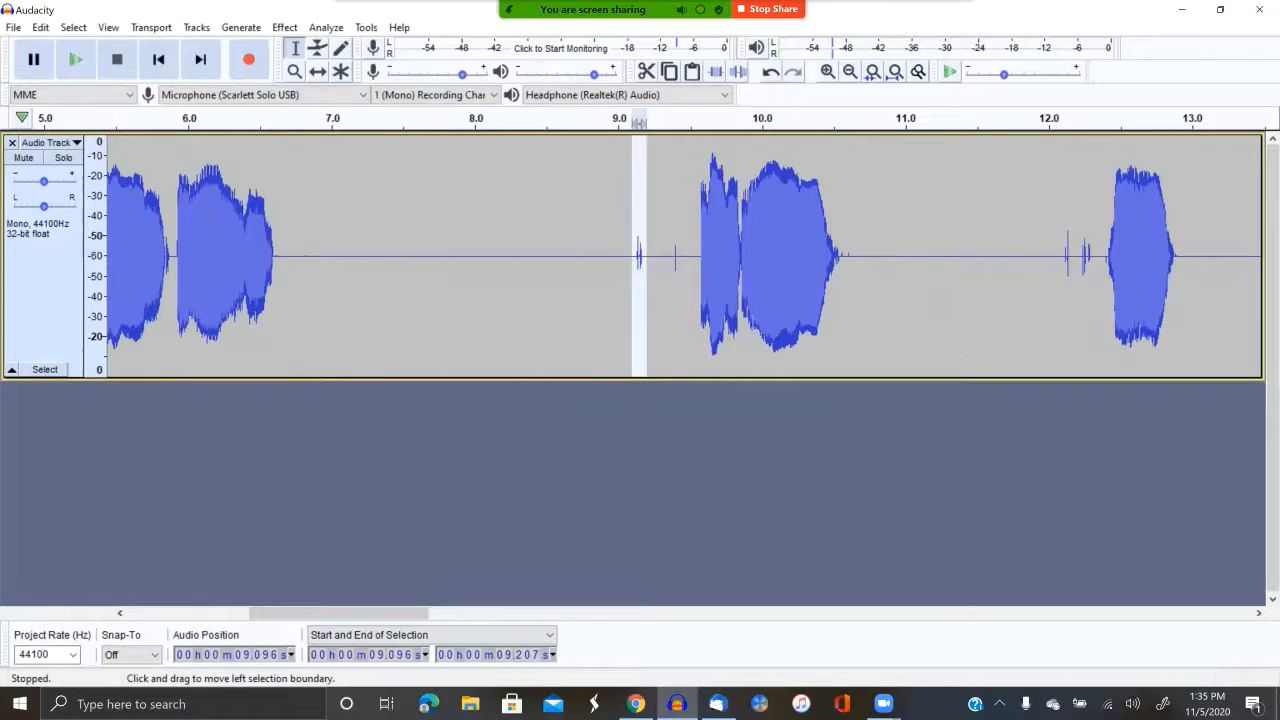
key("ctrl+l")
left_click_drag(683, 260, 674, 260)
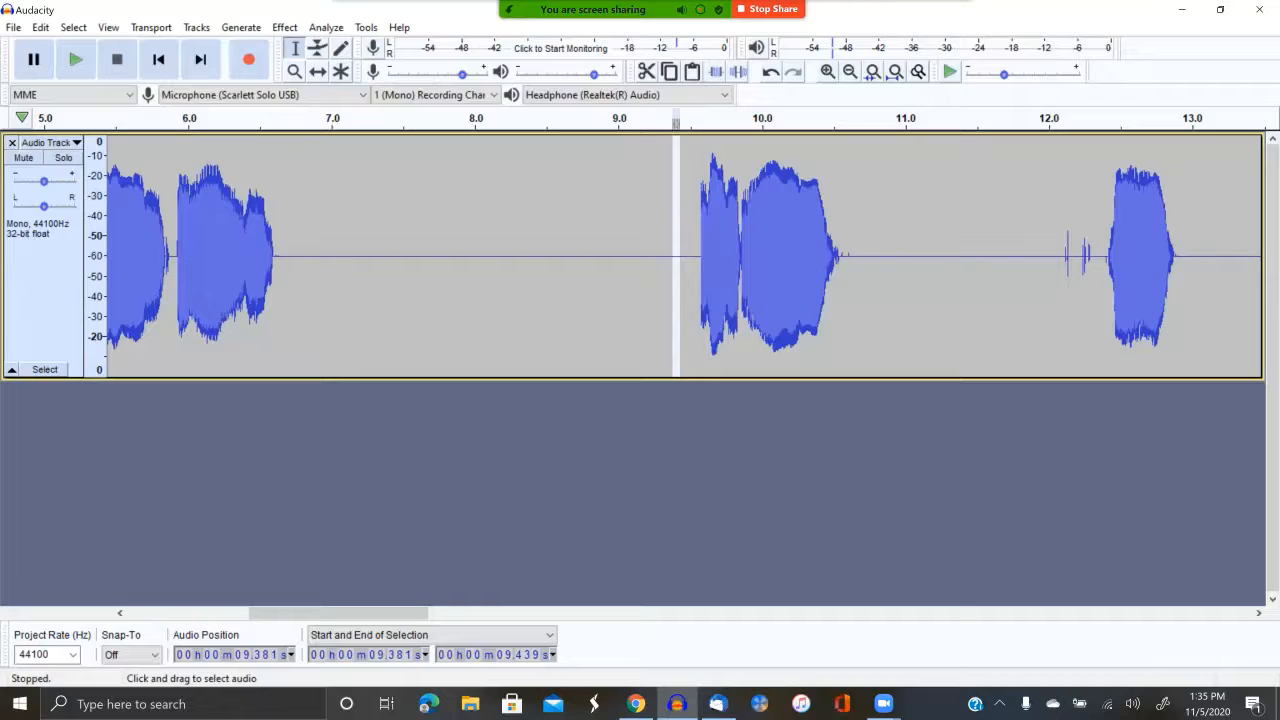
Step: Play the clicks between about 12.07 and 12.34 seconds and silence them
left_click_drag(1058, 260, 1096, 260)
key("space")
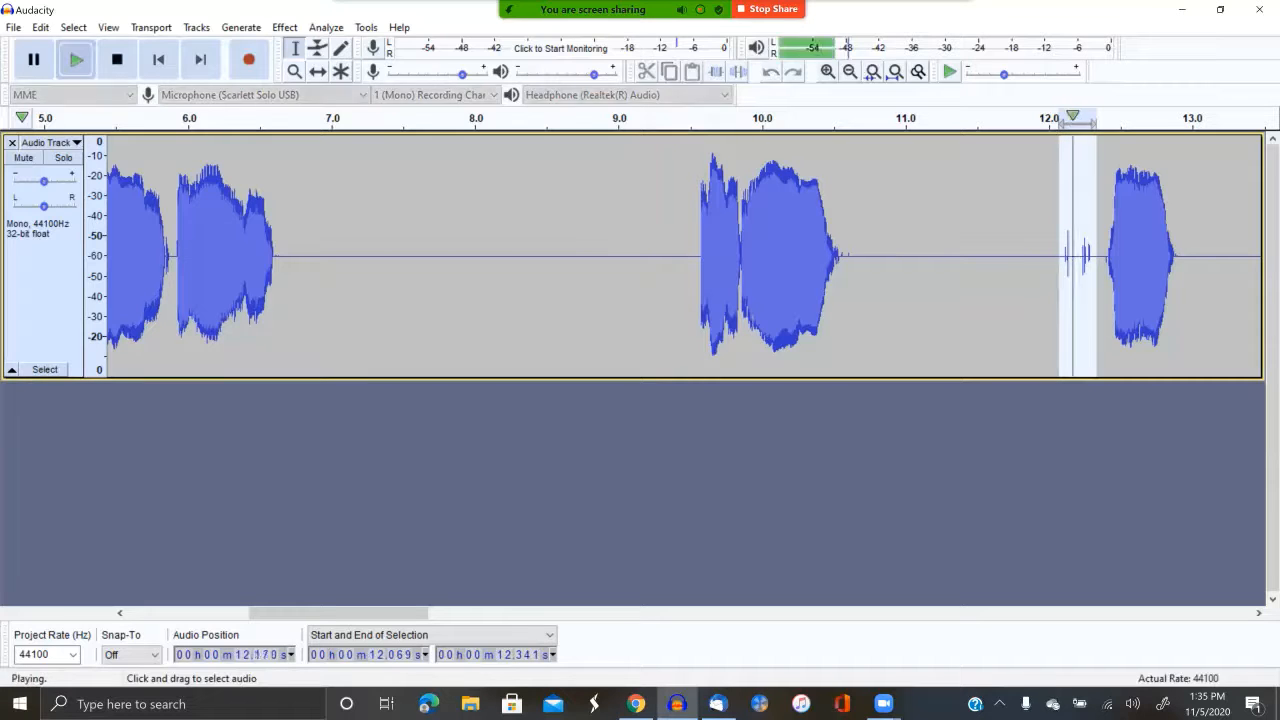
key("space")
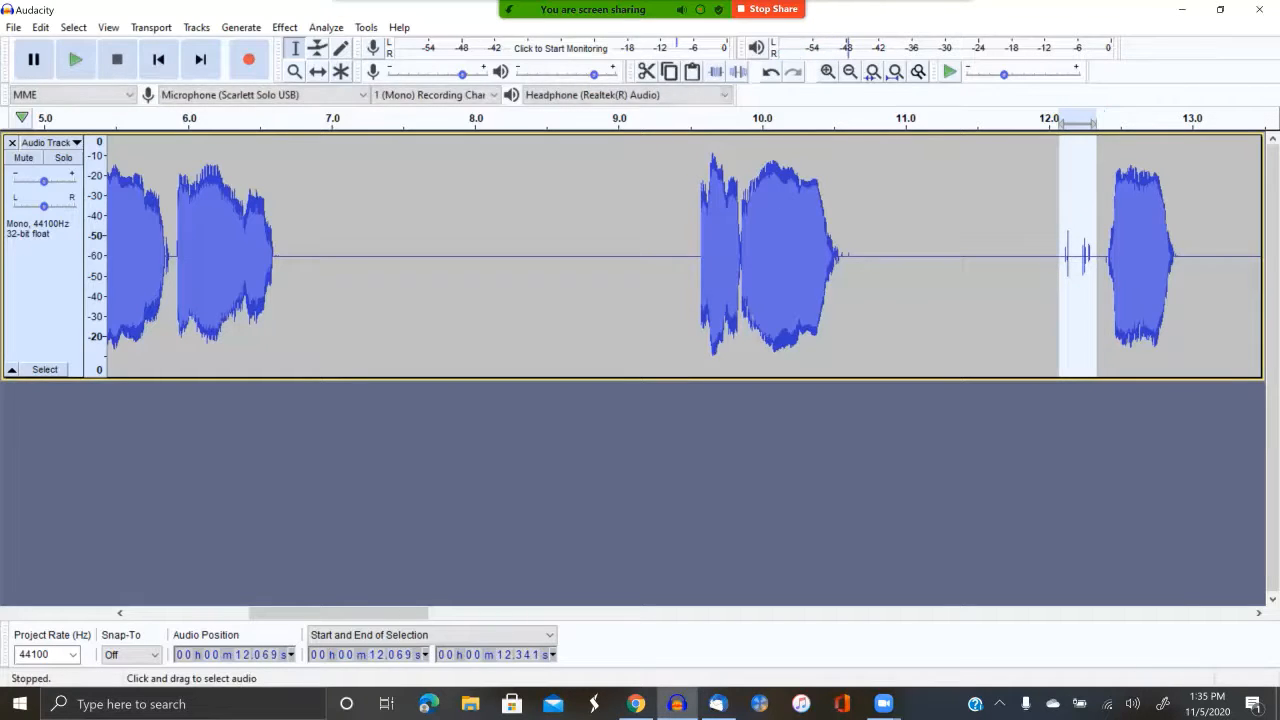
key("space")
key("ctrl+l")
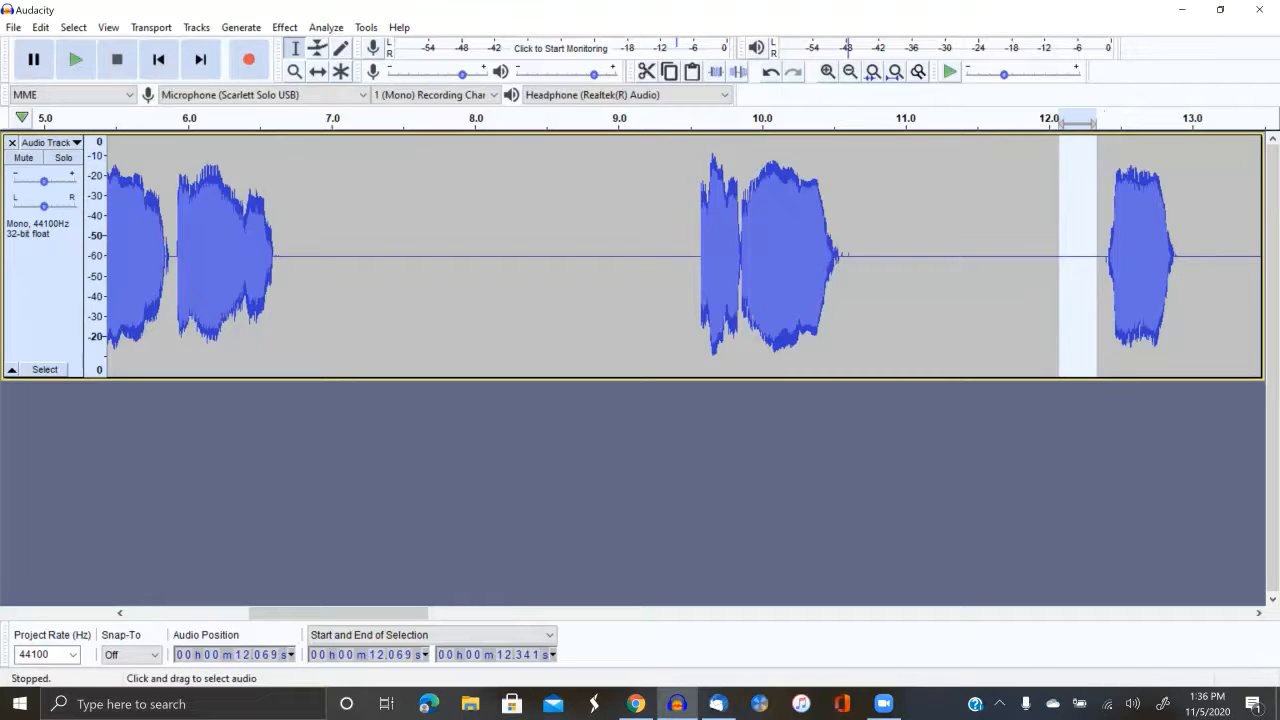
left_click(342, 596)
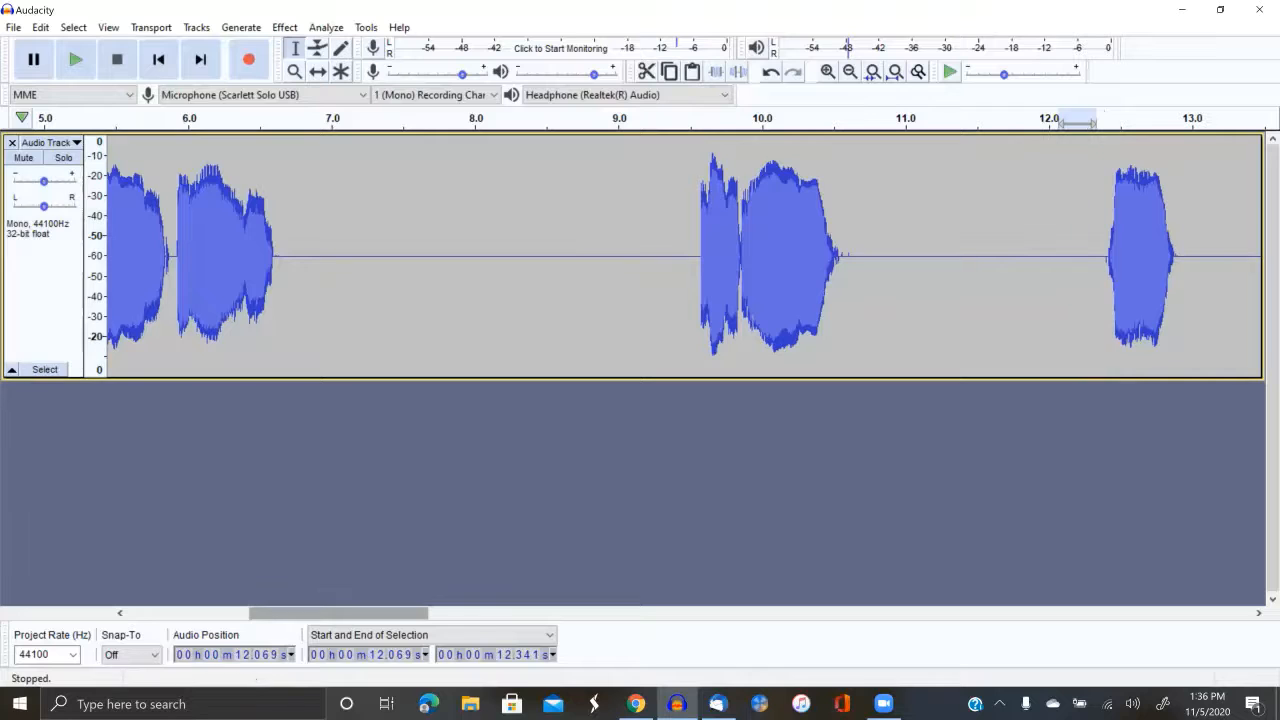
Step: Play the clicks between about 15.27 and 15.54 seconds and cut that section out of the track
left_click_drag(341, 612, 487, 612)
left_click_drag(582, 250, 620, 250)
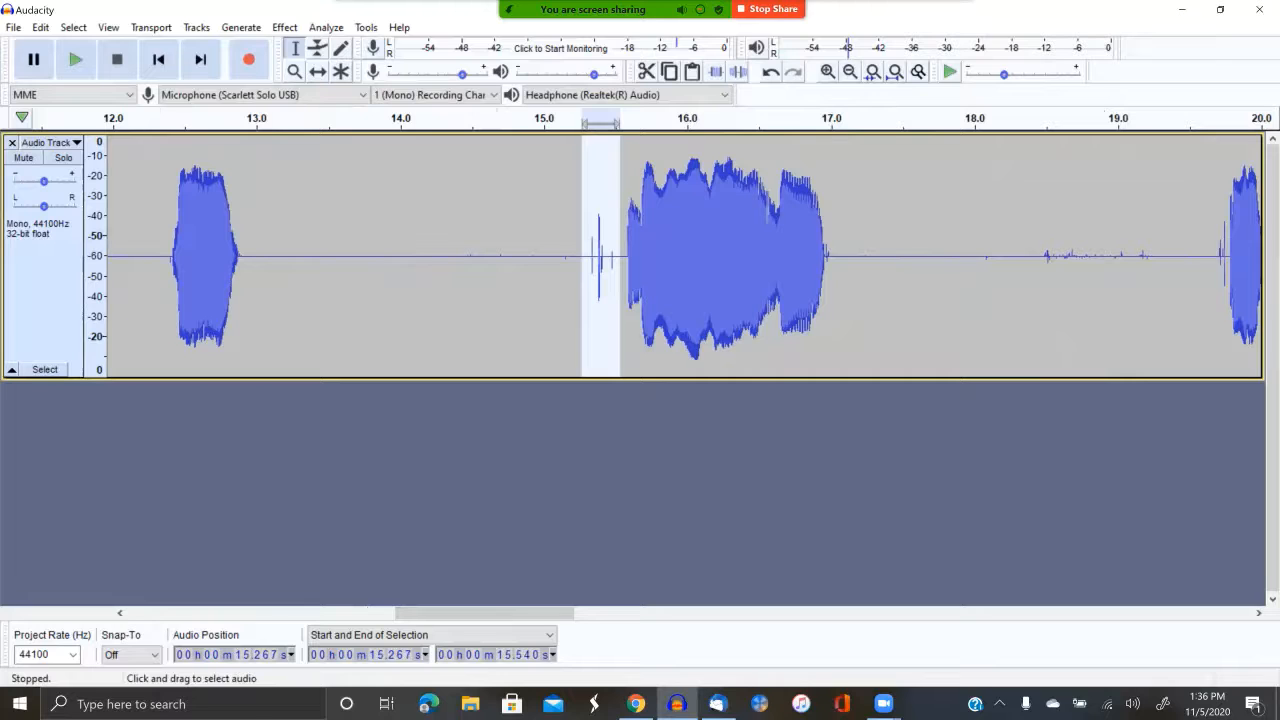
key("space")
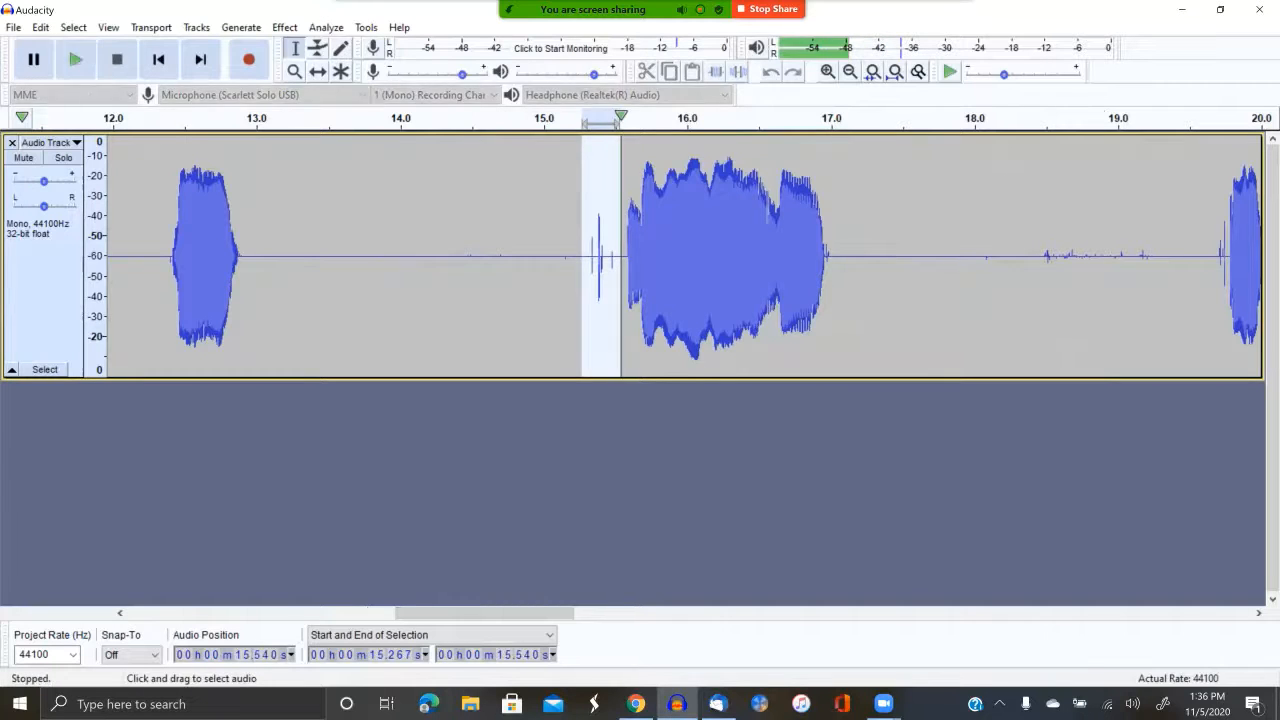
key("space")
key("space")
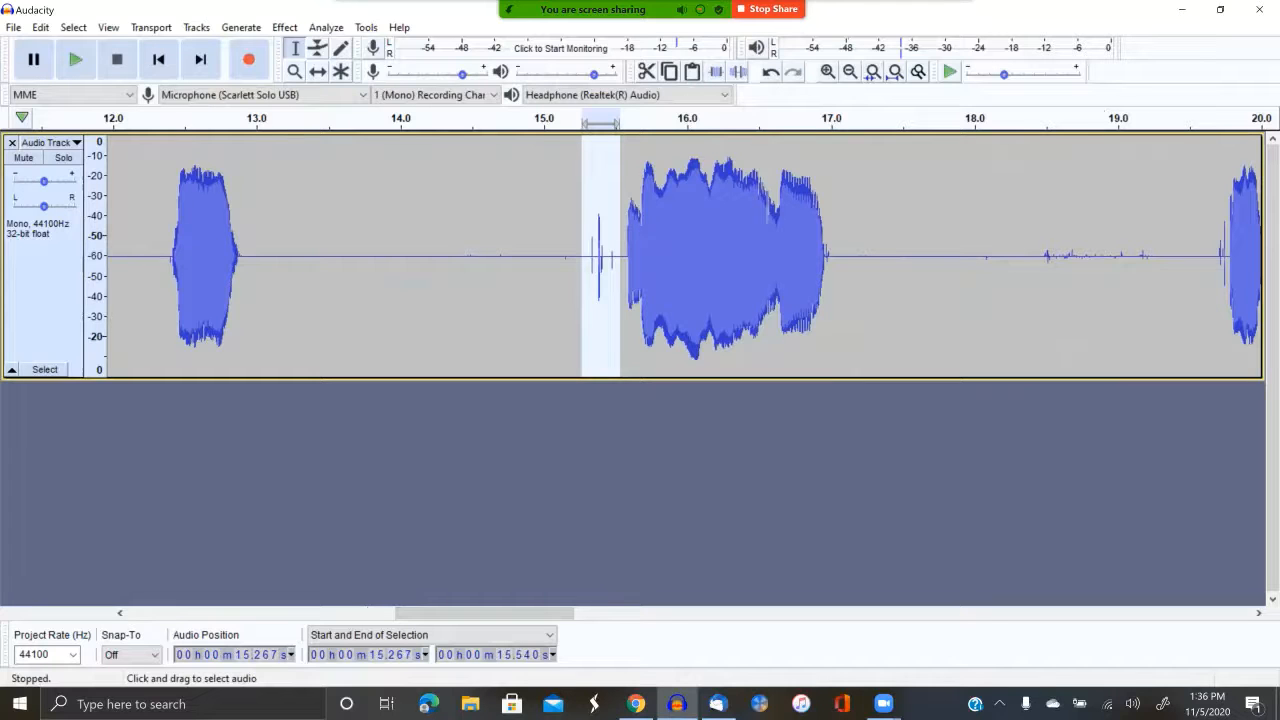
left_click(646, 71)
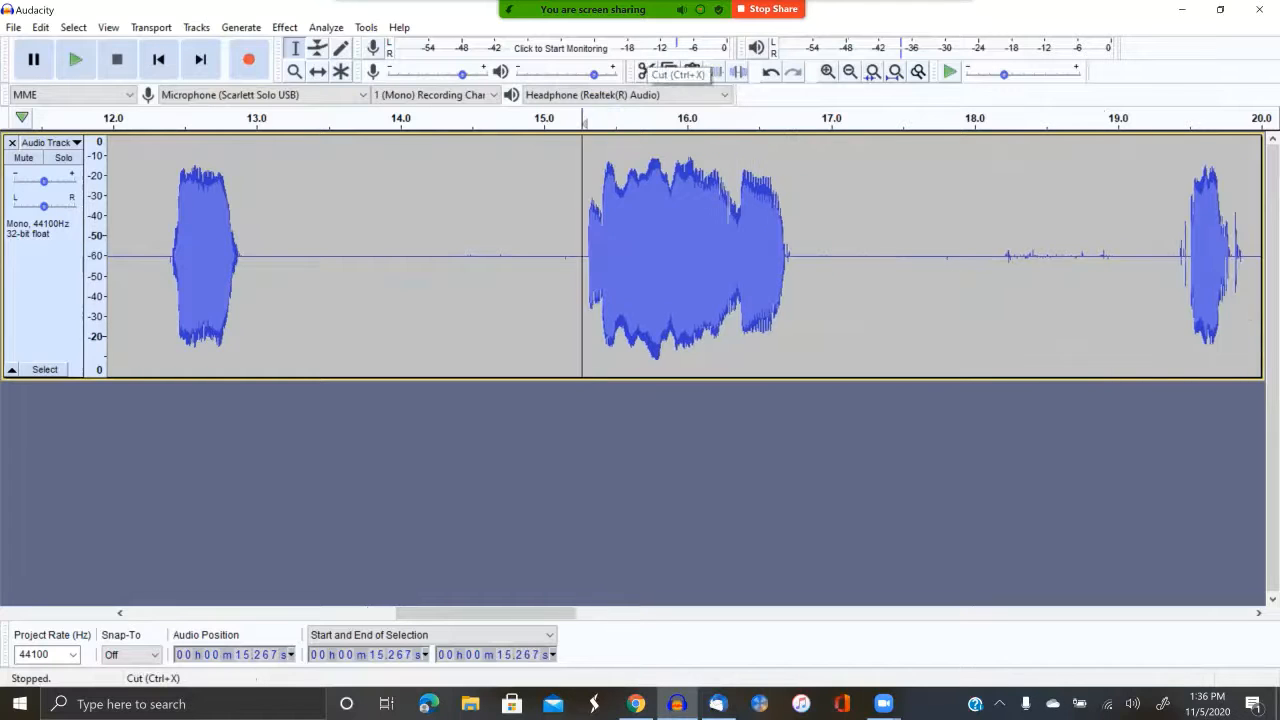
Step: Silence the quiet noise from about 17.00 to 19.39 seconds and the clicks from about 19.37 to 19.49 seconds
left_click_drag(831, 256, 1173, 256)
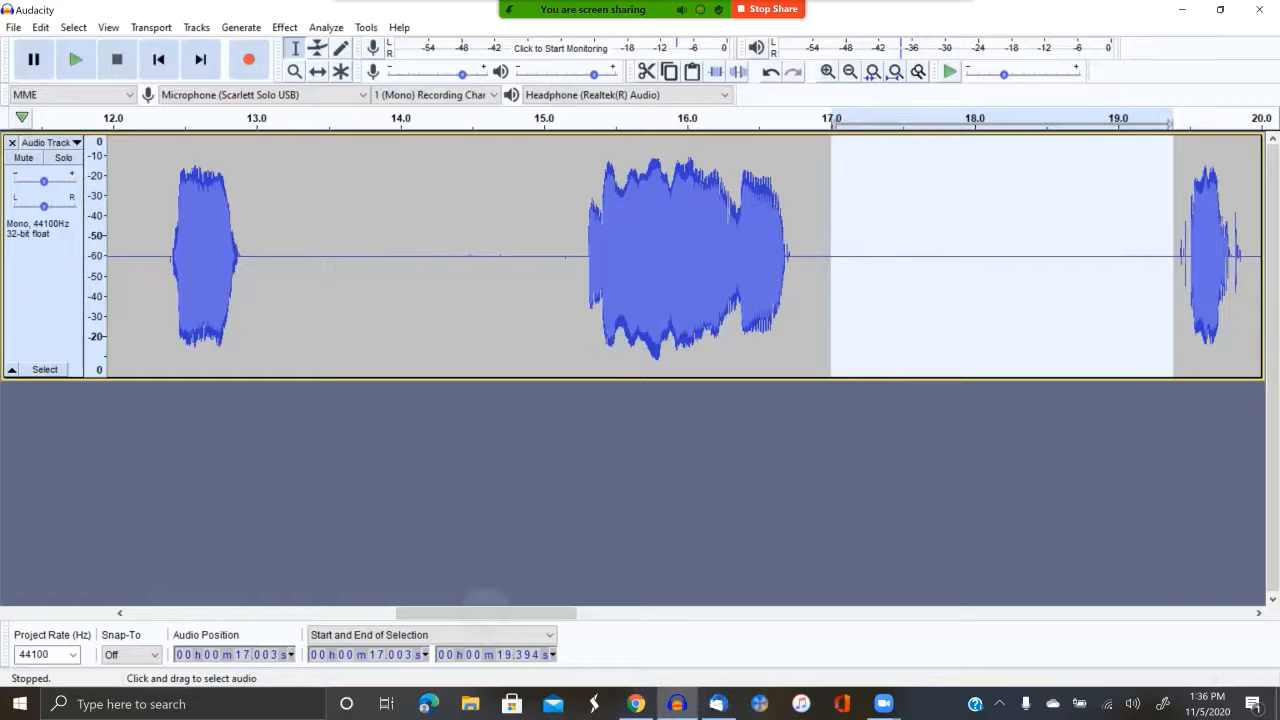
left_click_drag(486, 613, 600, 613)
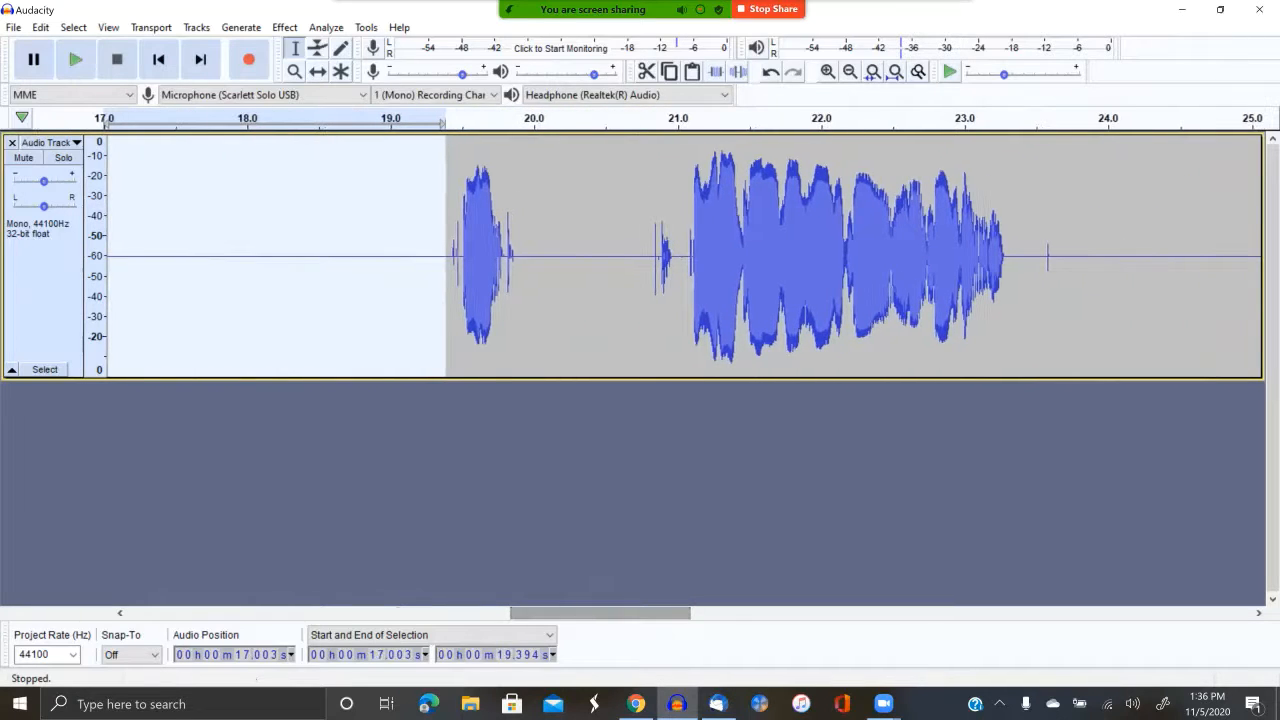
left_click_drag(446, 256, 462, 256)
left_click(412, 256)
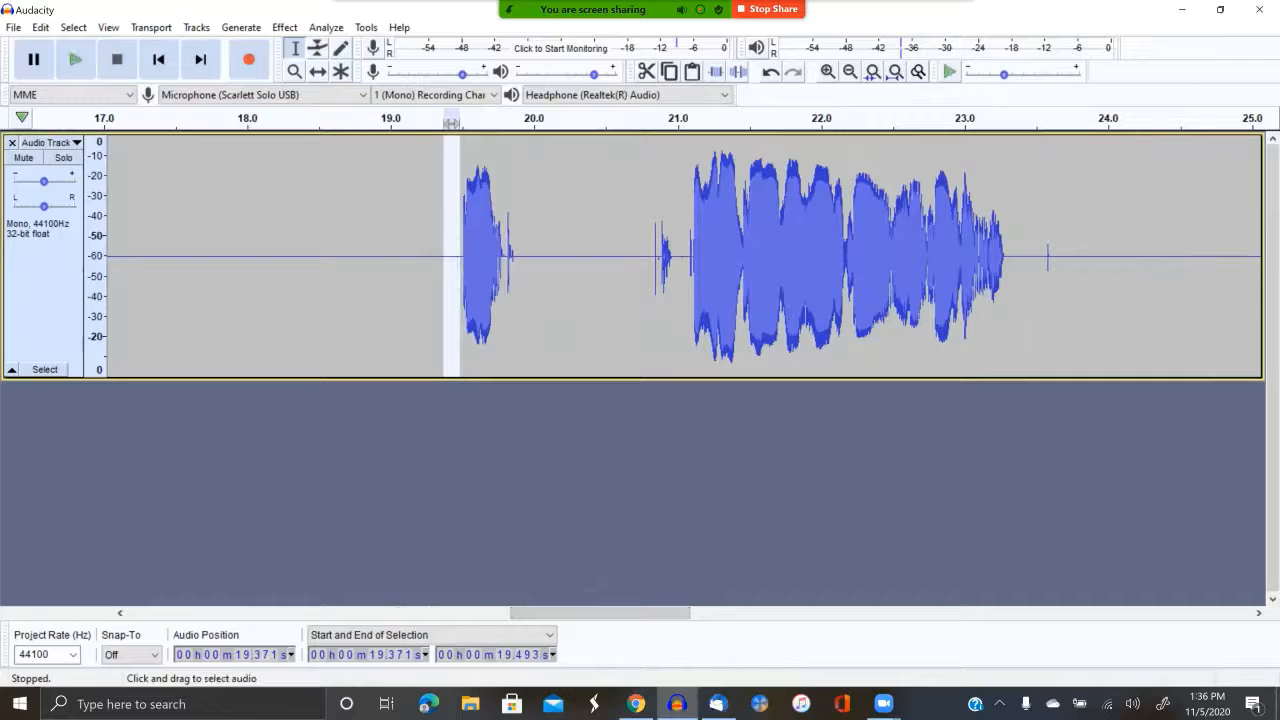
Step: Play the noise between about 20.78 and 21.01 seconds and delete that section from the track
left_click_drag(646, 256, 679, 256)
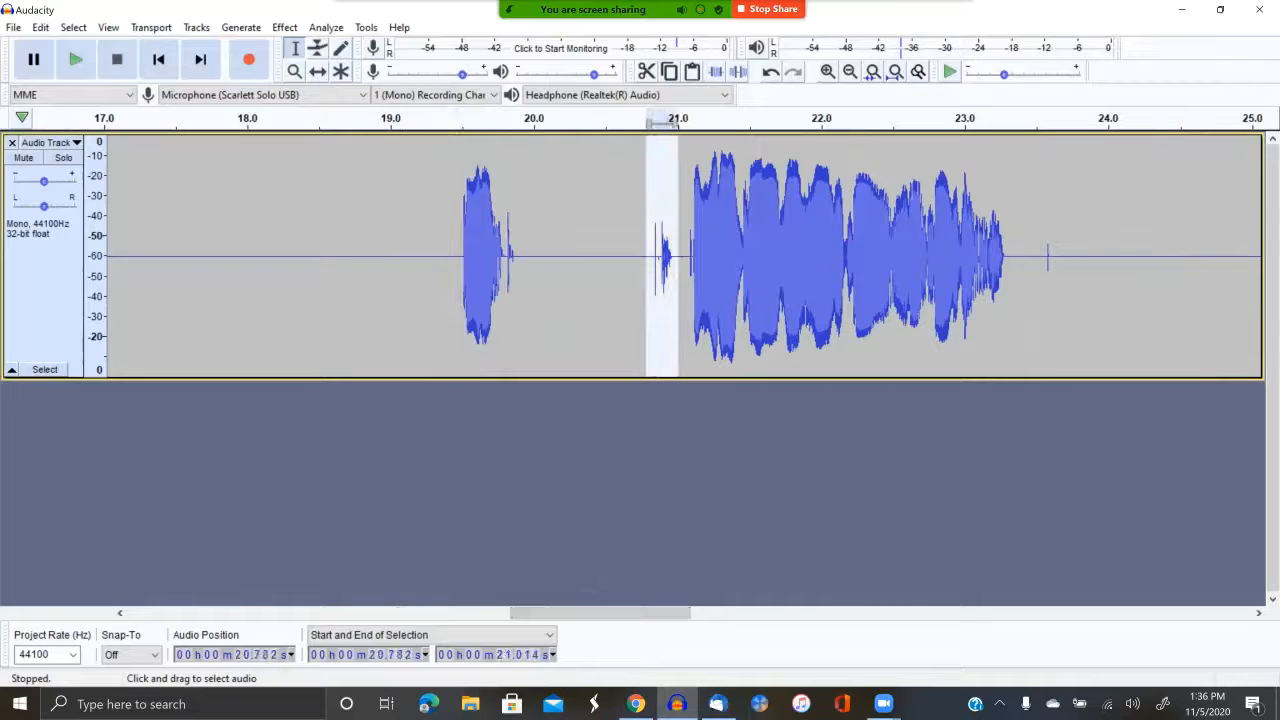
key("space")
key("space")
key("space")
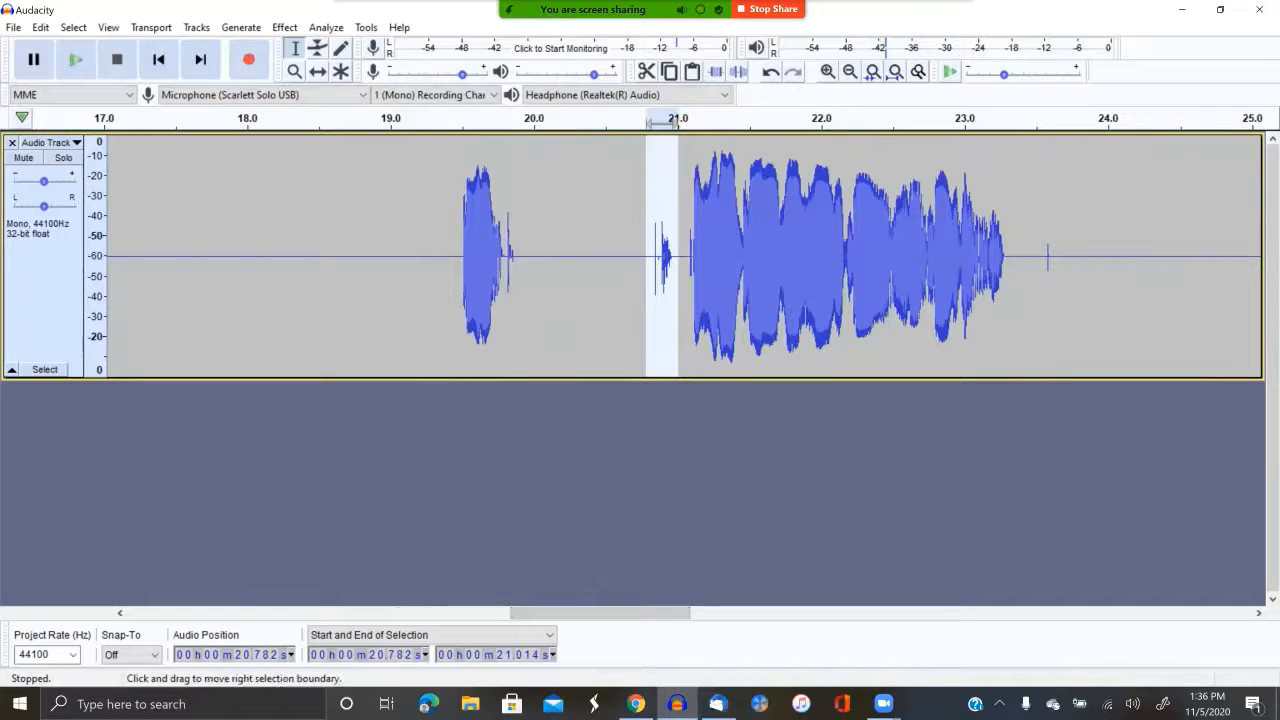
key("Delete")
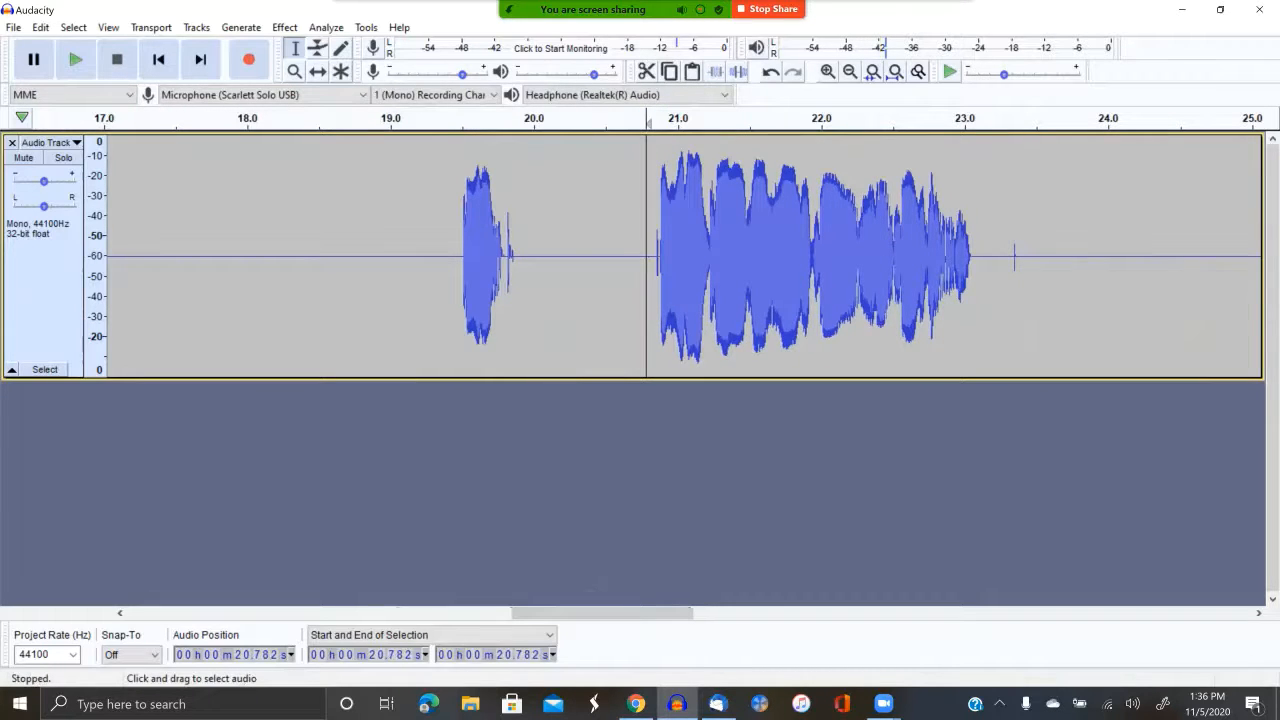
Step: Delete the click between about 19.80 and 19.93 seconds and the isolated click just after 23.17 seconds
left_click_drag(505, 250, 525, 250)
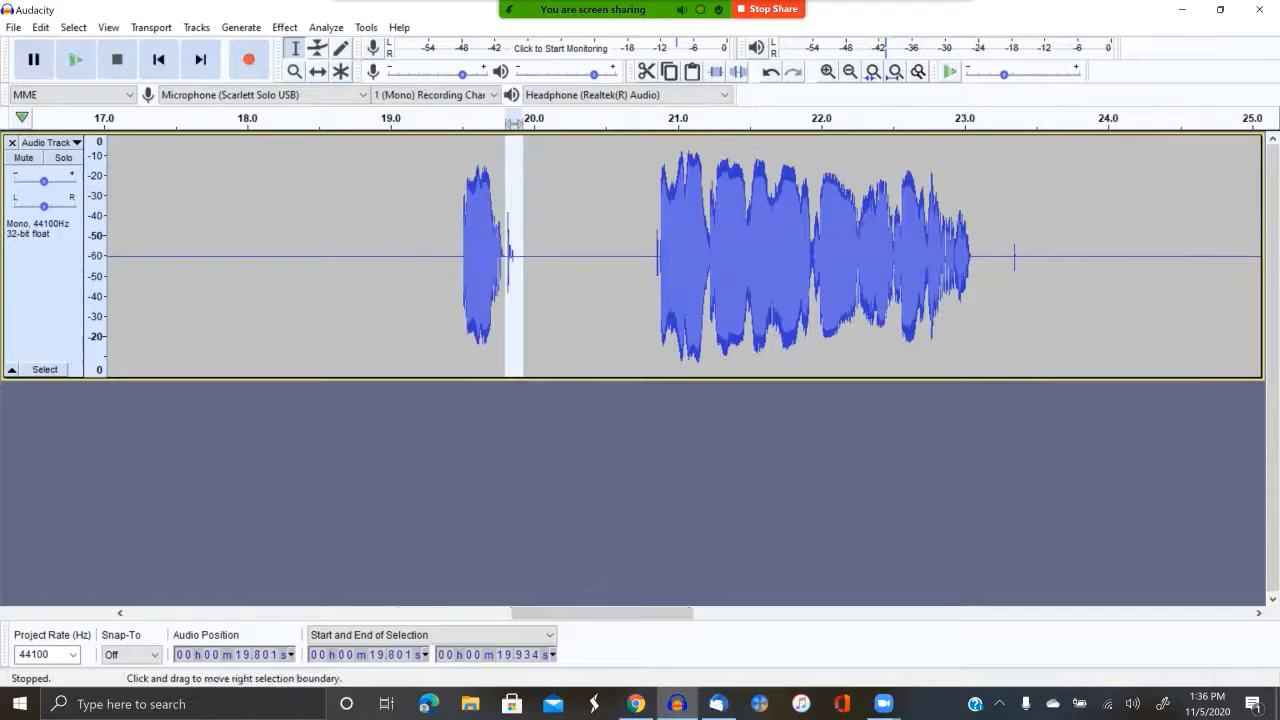
key("Delete")
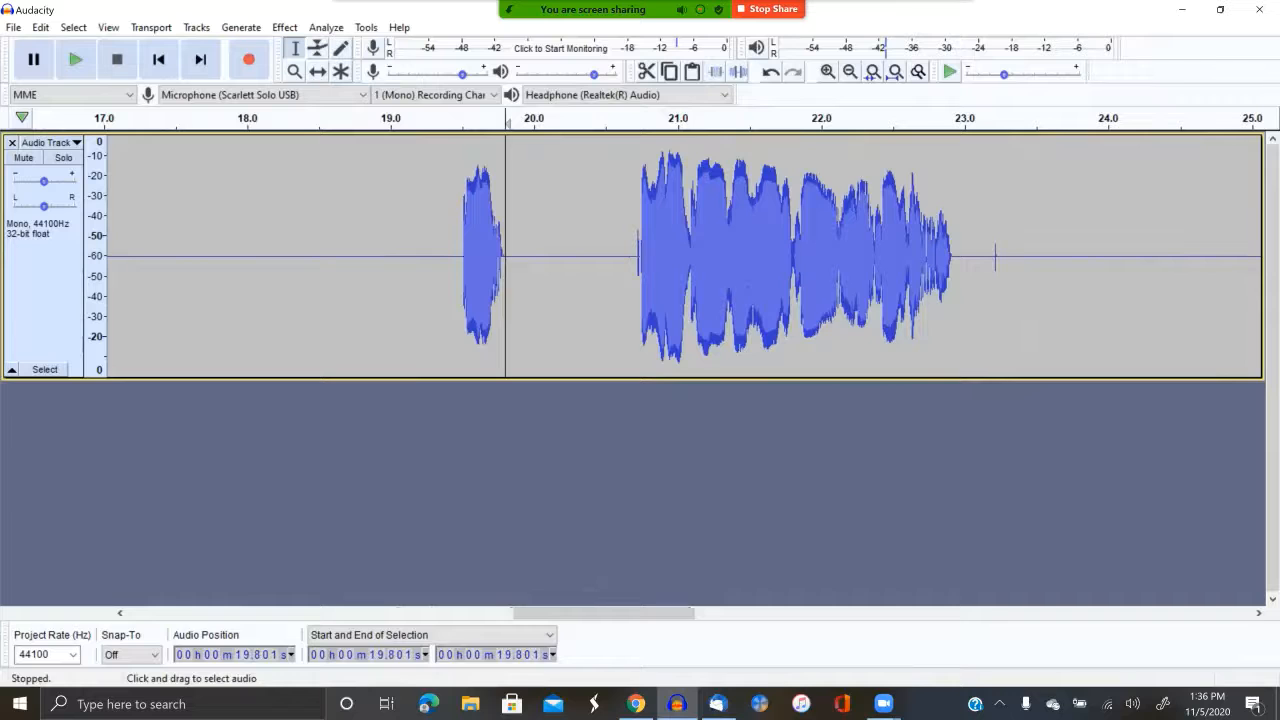
mouse_move(988, 250)
left_mouse_down()
mouse_move(1004, 250)
mouse_move(989, 258)
left_mouse_up()
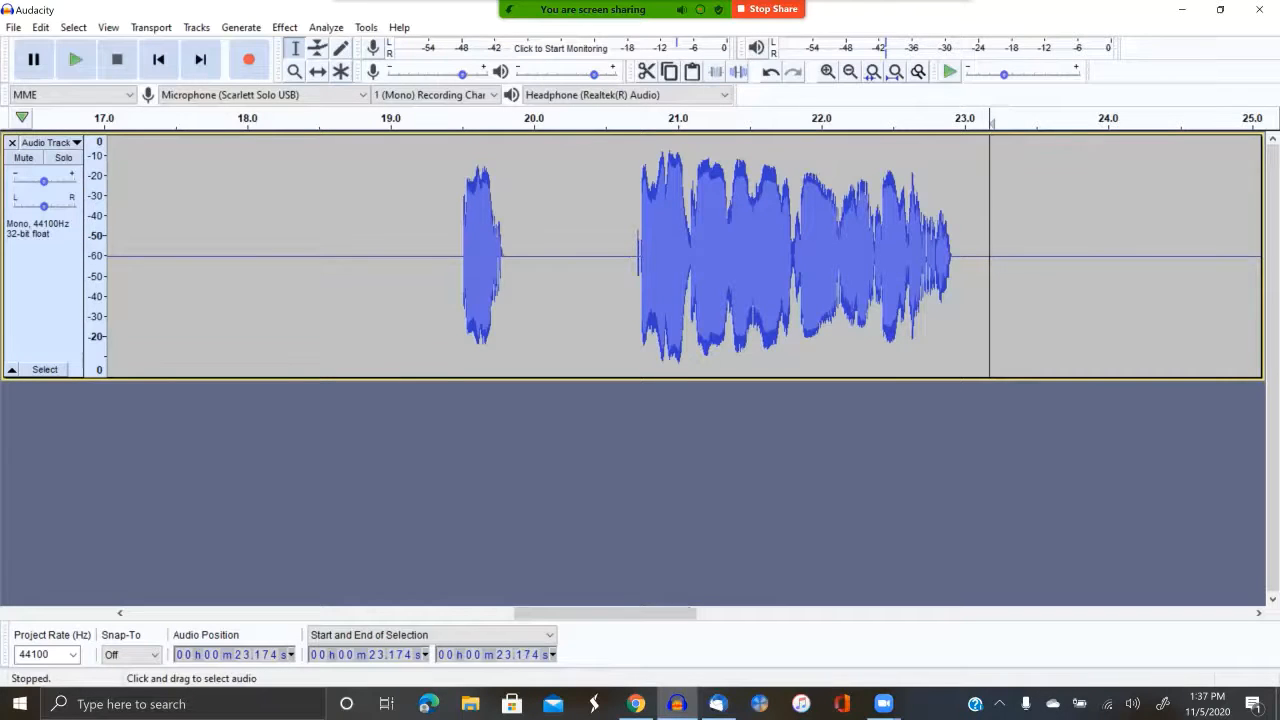
Step: Silence the row of small clicks between about 25.25 and 26.08 seconds before the next phrase
left_click_drag(605, 613, 729, 613)
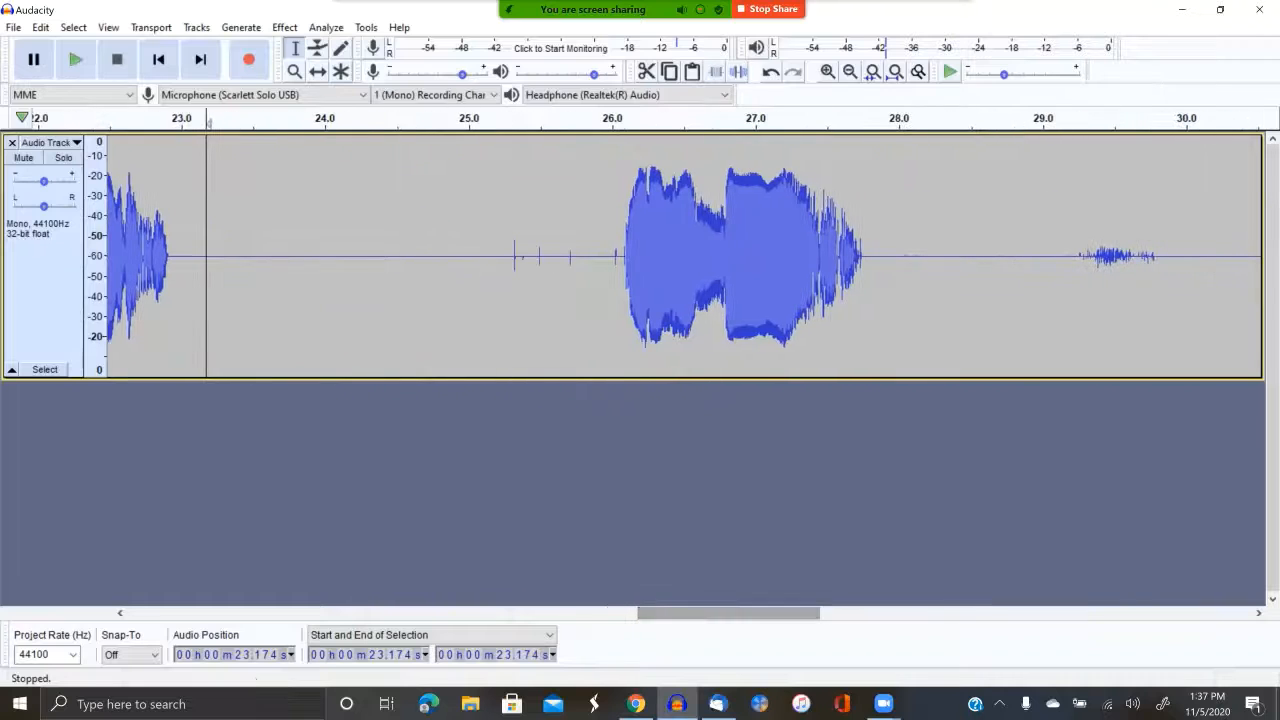
left_click_drag(504, 290, 622, 290)
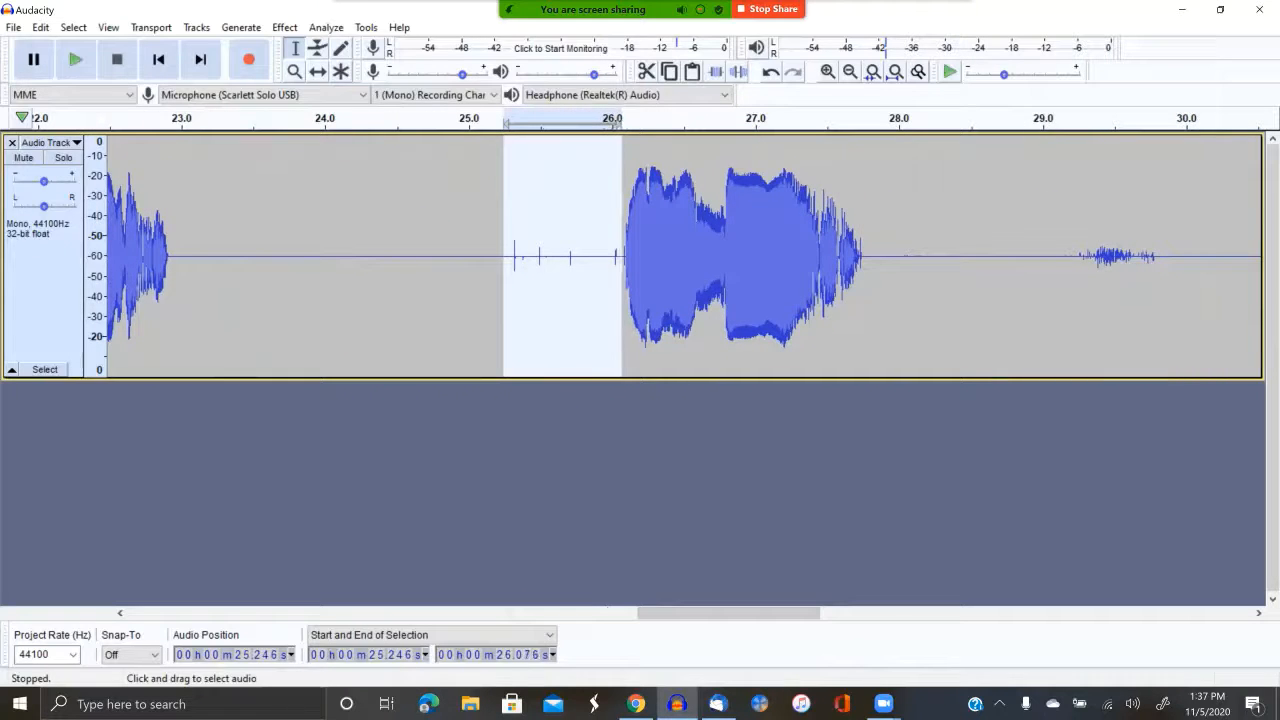
key("ctrl+l")
scroll(680, 256, "right", 5)
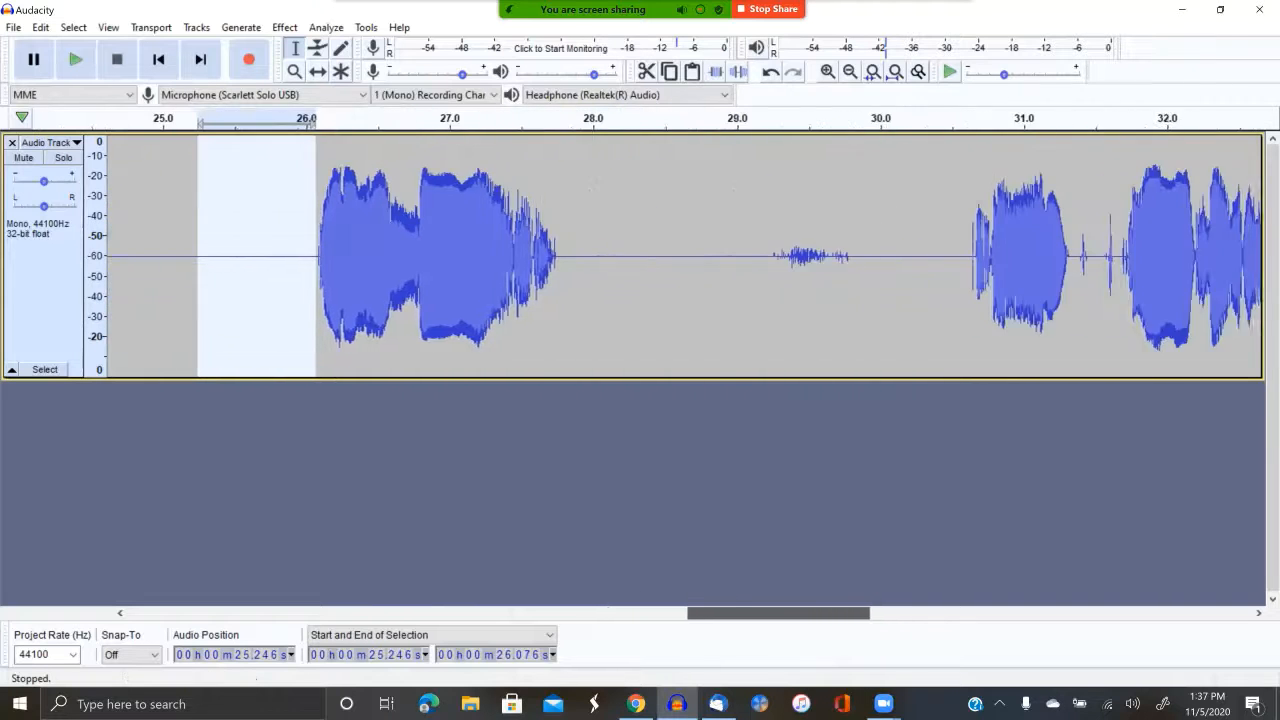
Step: Silence the breath noise from about 29.14 to 29.95 seconds and the clicks from about 31.35 to 31.69 seconds
left_click_drag(603, 256, 718, 256)
key("ctrl+l")
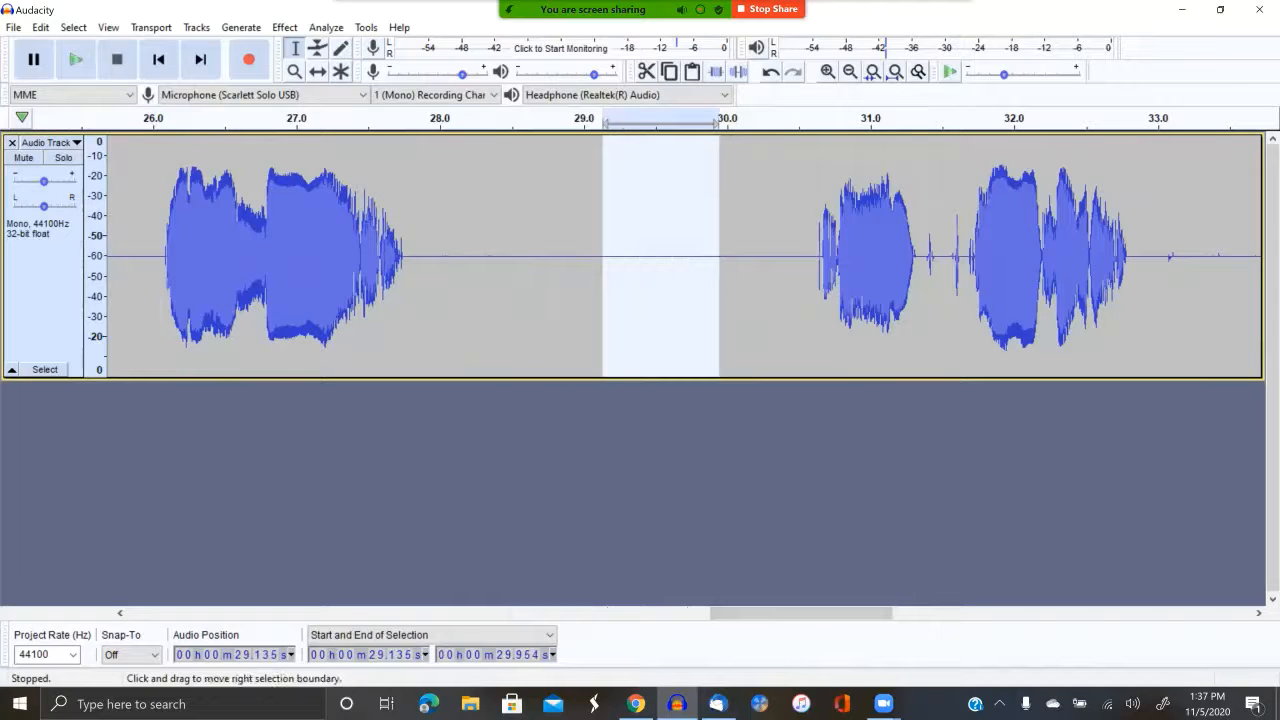
left_click_drag(922, 256, 970, 256)
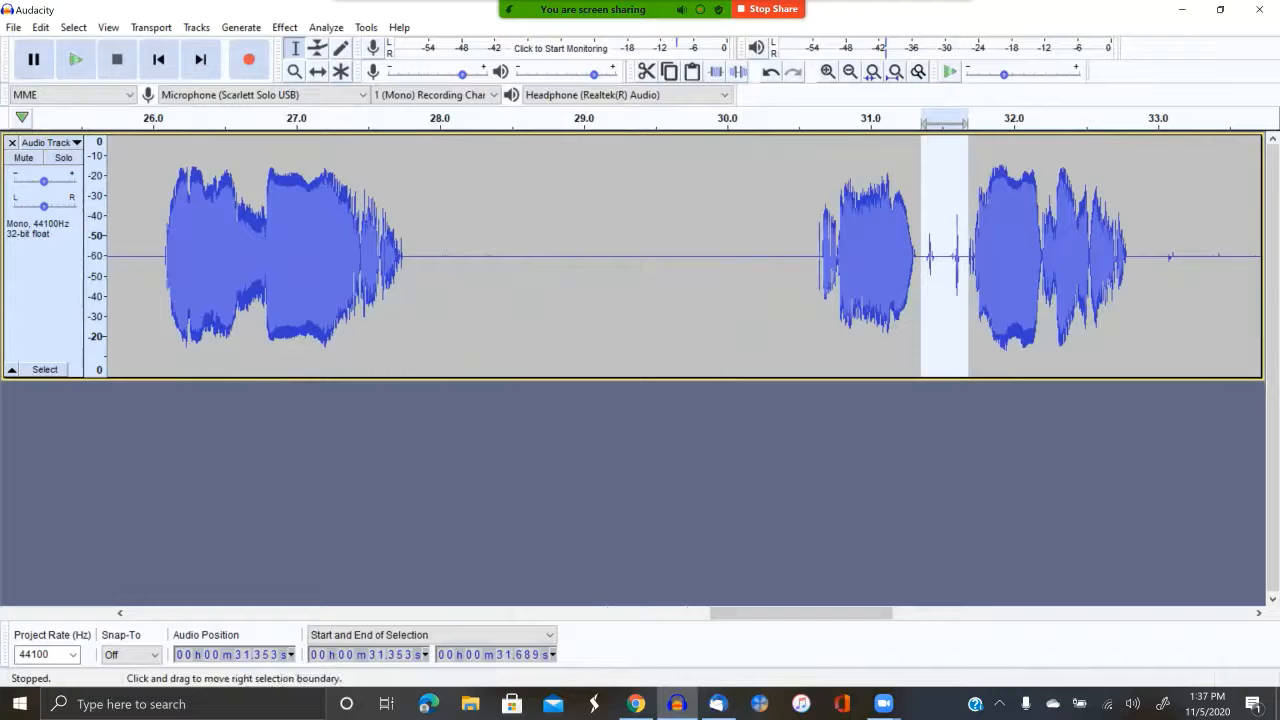
key("ctrl+l")
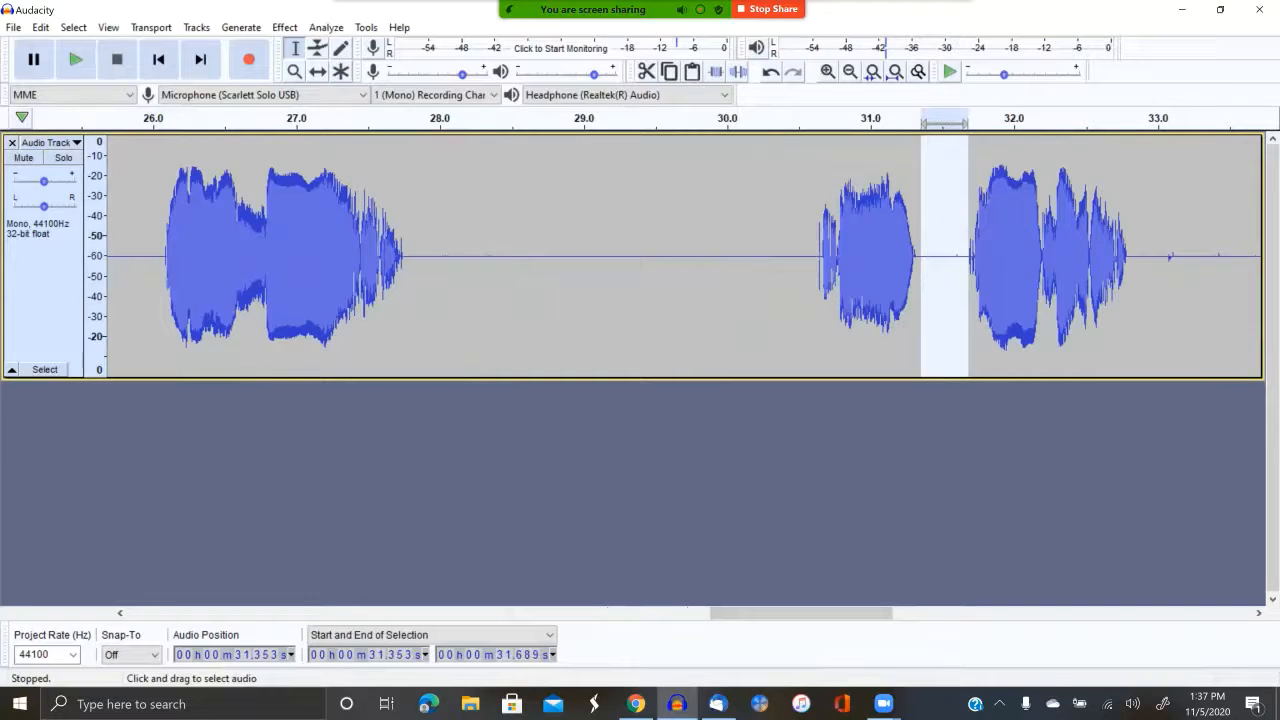
Step: Silence the noises between phrases from about 32.89 to 34.14 seconds and from about 40.53 to 41.21 seconds
left_click_drag(796, 613, 883, 613)
left_click_drag(594, 250, 772, 250)
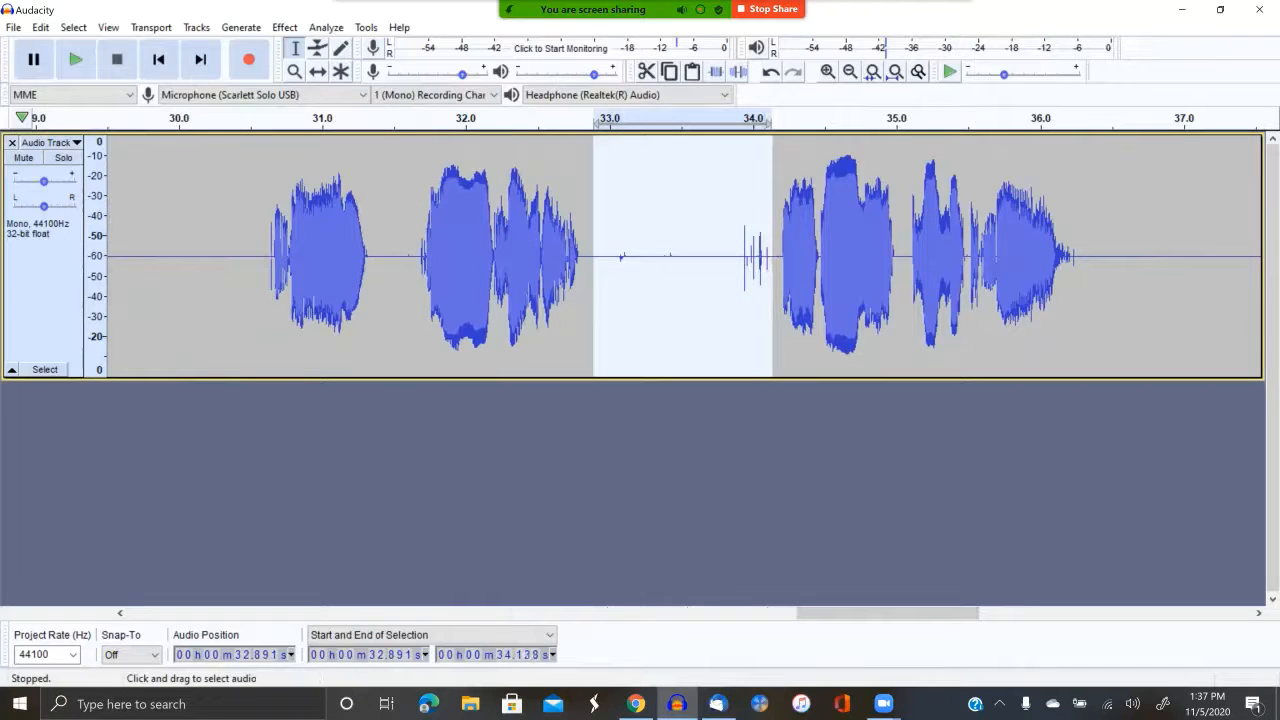
key("ctrl+l")
left_click_drag(888, 613, 1032, 613)
left_click_drag(782, 250, 880, 250)
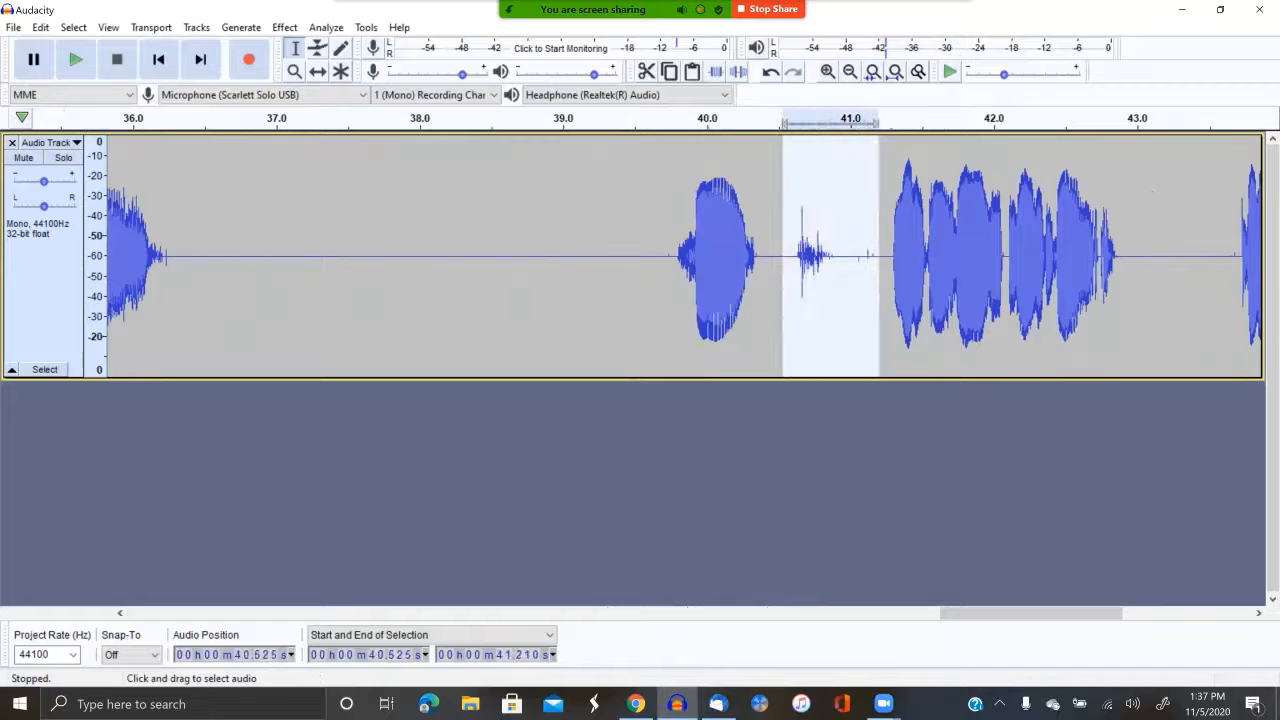
key("ctrl+l")
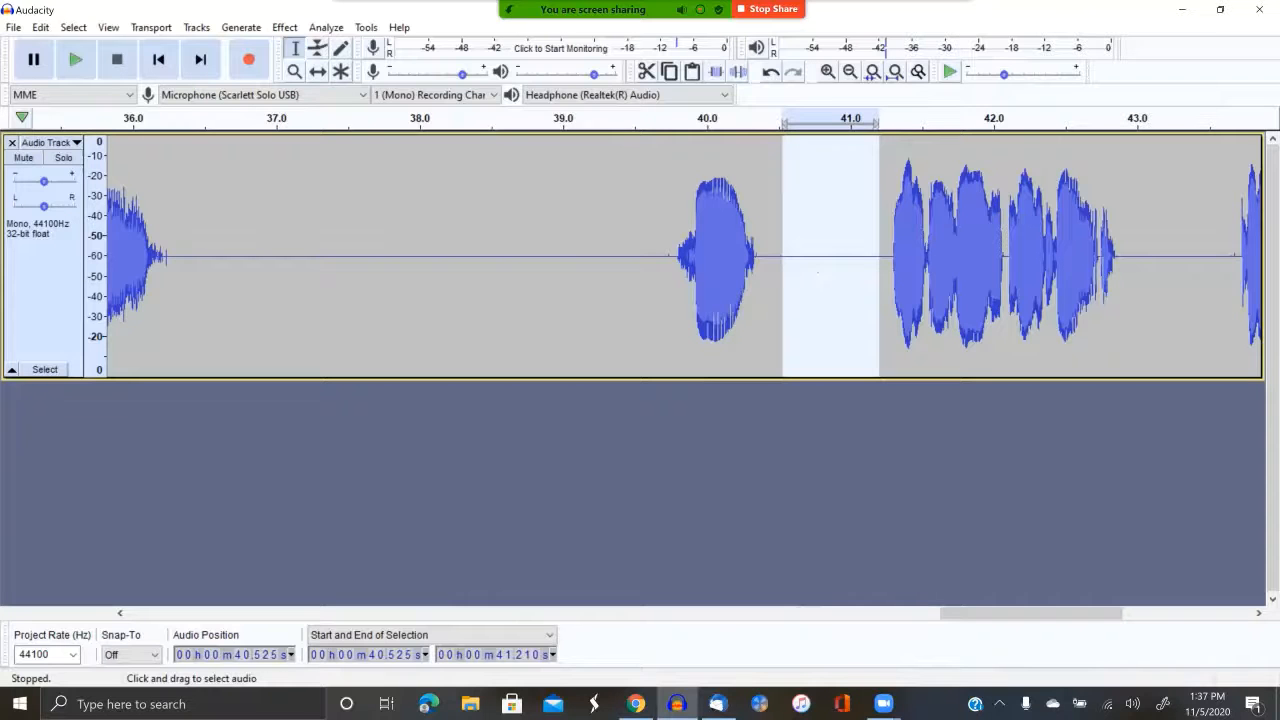
Step: Silence the clicks from about 45.89 to 46.18 seconds and delete the end of the track after about 47.43 seconds
left_click_drag(1031, 613, 1140, 613)
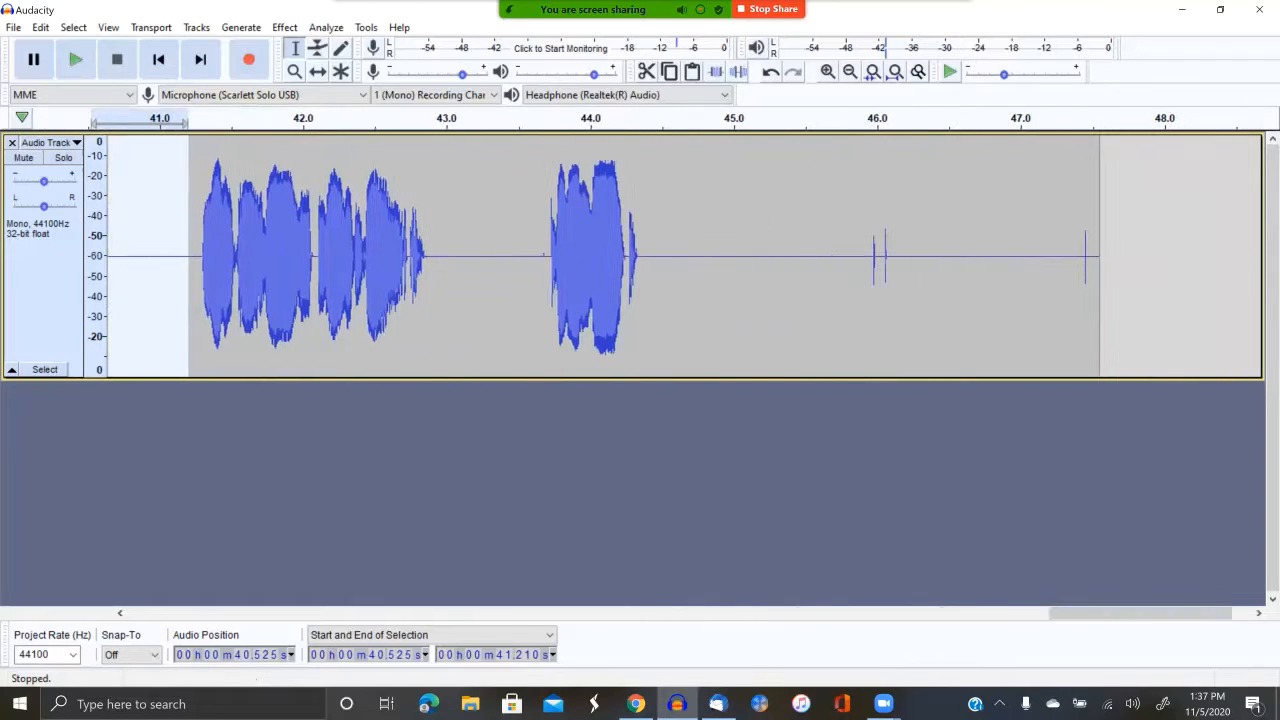
left_click_drag(903, 250, 862, 250)
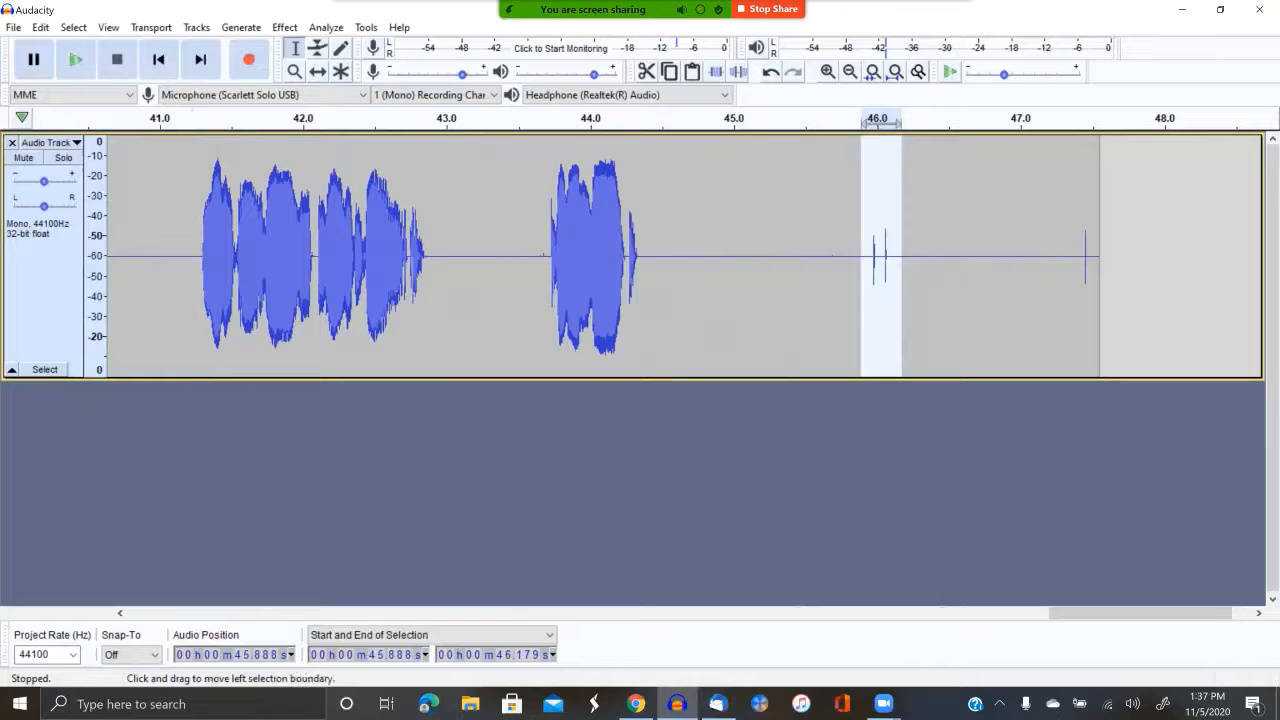
key("ctrl+l")
left_click_drag(1082, 250, 1100, 250)
key("Delete")
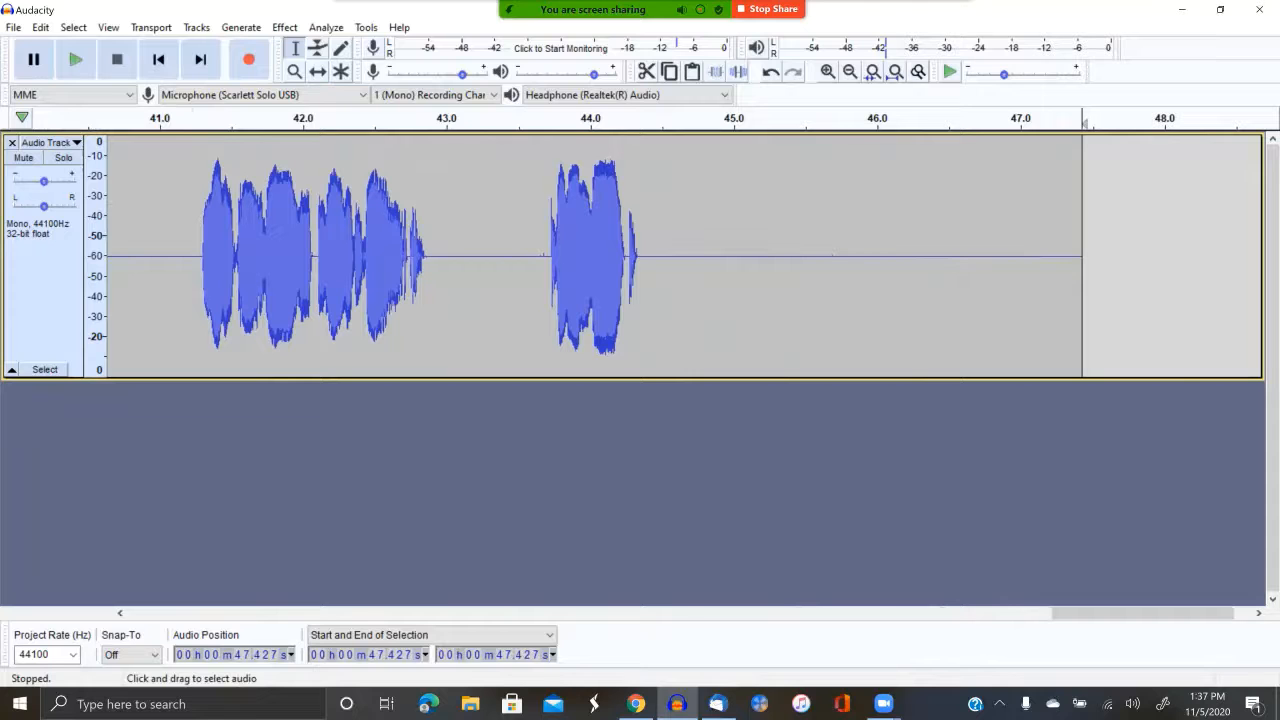
Step: Cut most of the noisy lead-in before the first phrase and silence the remaining noise from about 0.36 to 0.58 seconds
left_click_drag(1140, 613, 216, 613)
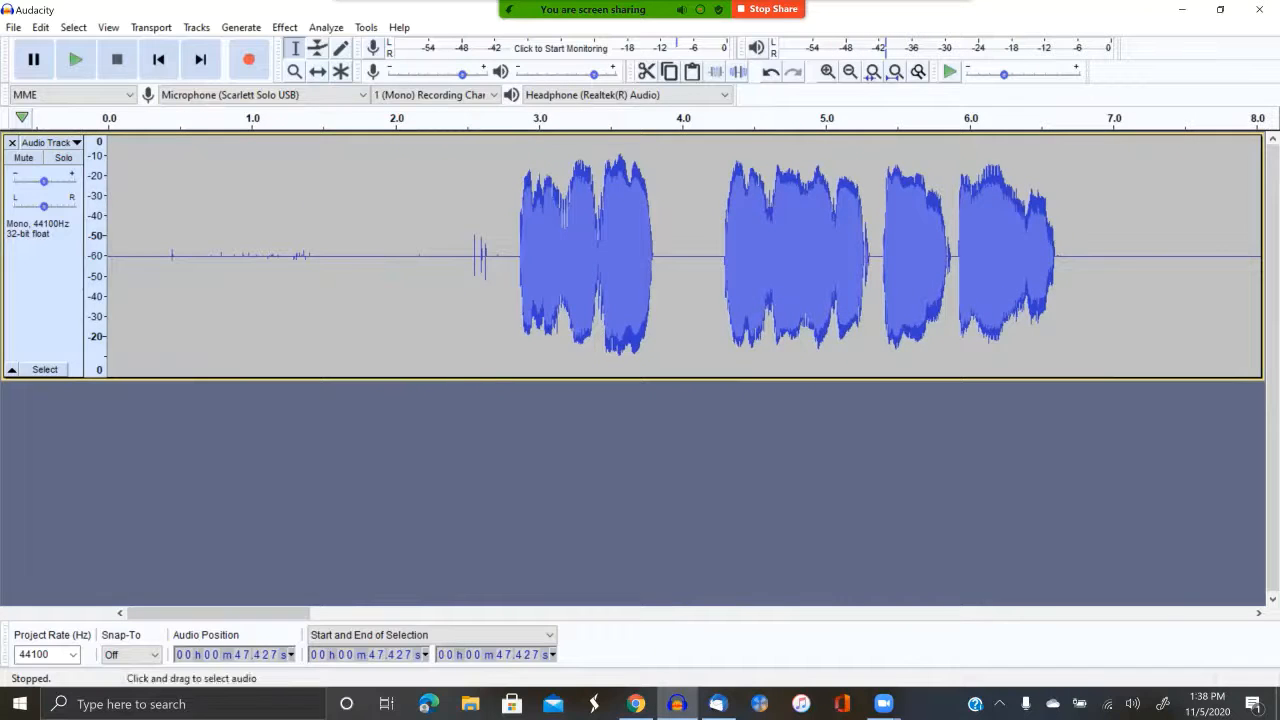
left_click_drag(505, 260, 191, 260)
left_click(646, 72)
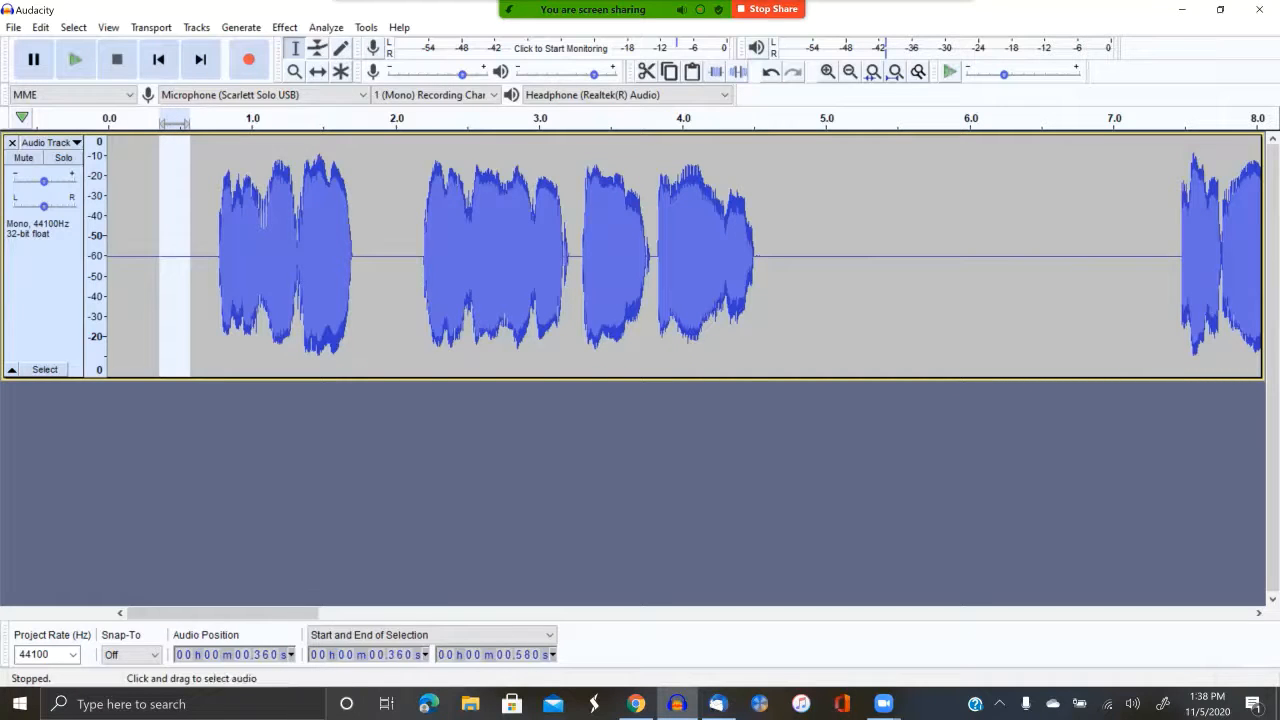
left_click(139, 310)
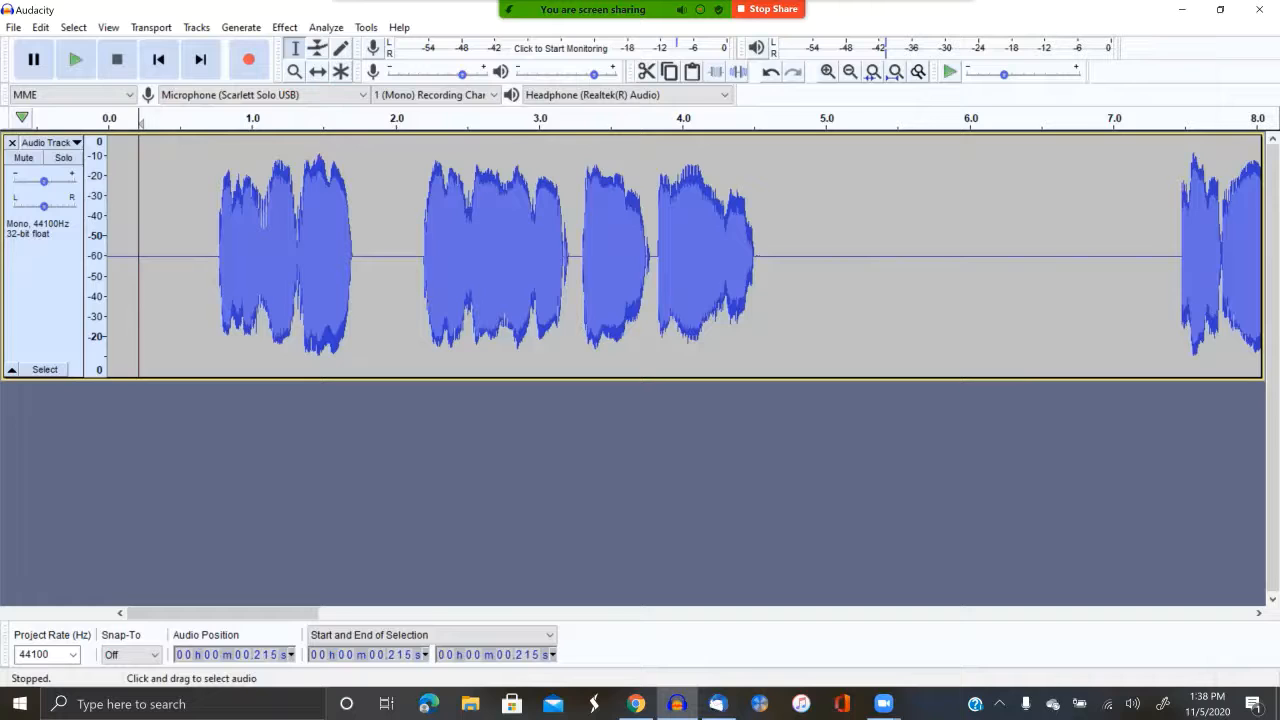
Step: Switch the audio track from the decibel display to the standard Waveform view and zoom out to show about 32 seconds
left_click(60, 143)
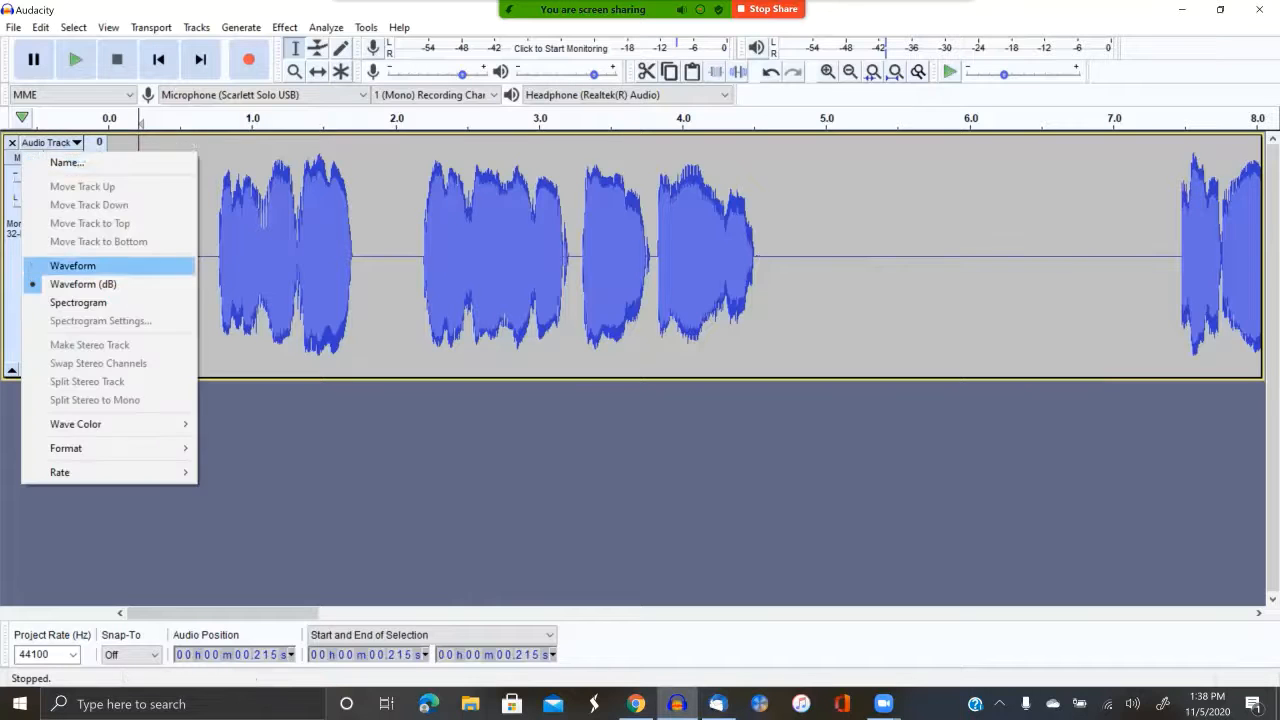
left_click(73, 265)
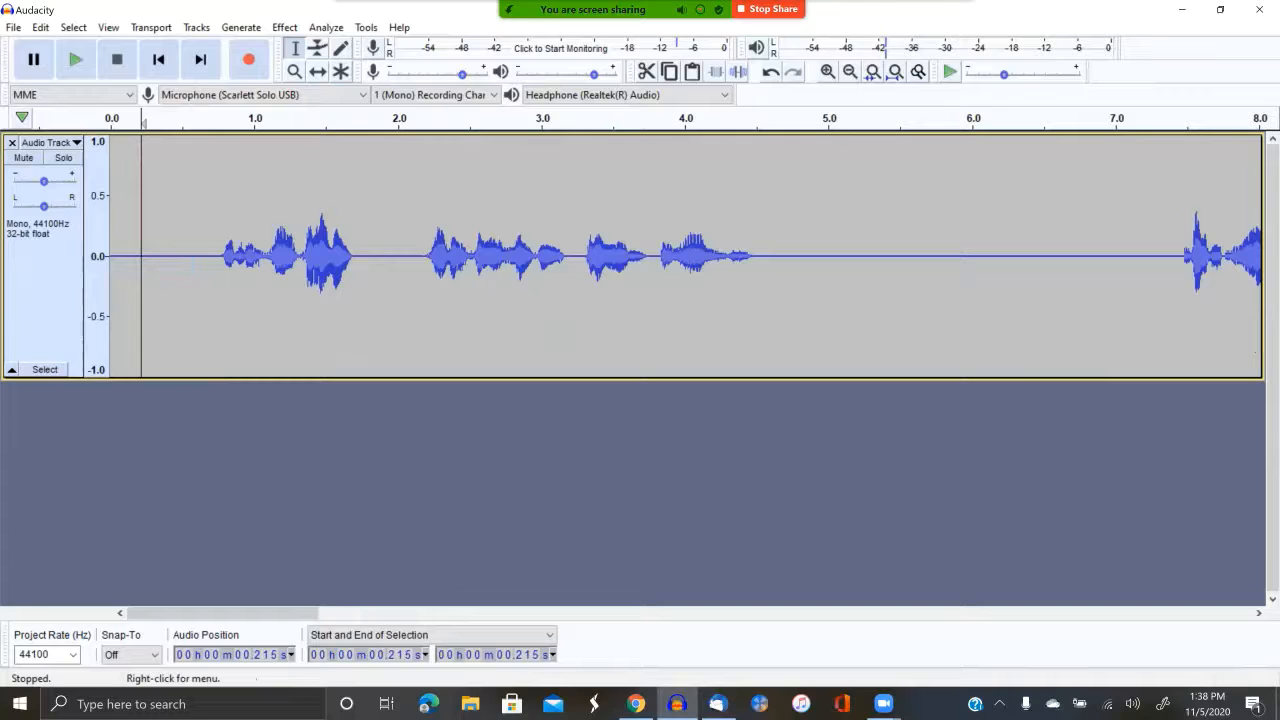
left_click(849, 71)
left_click(849, 71)
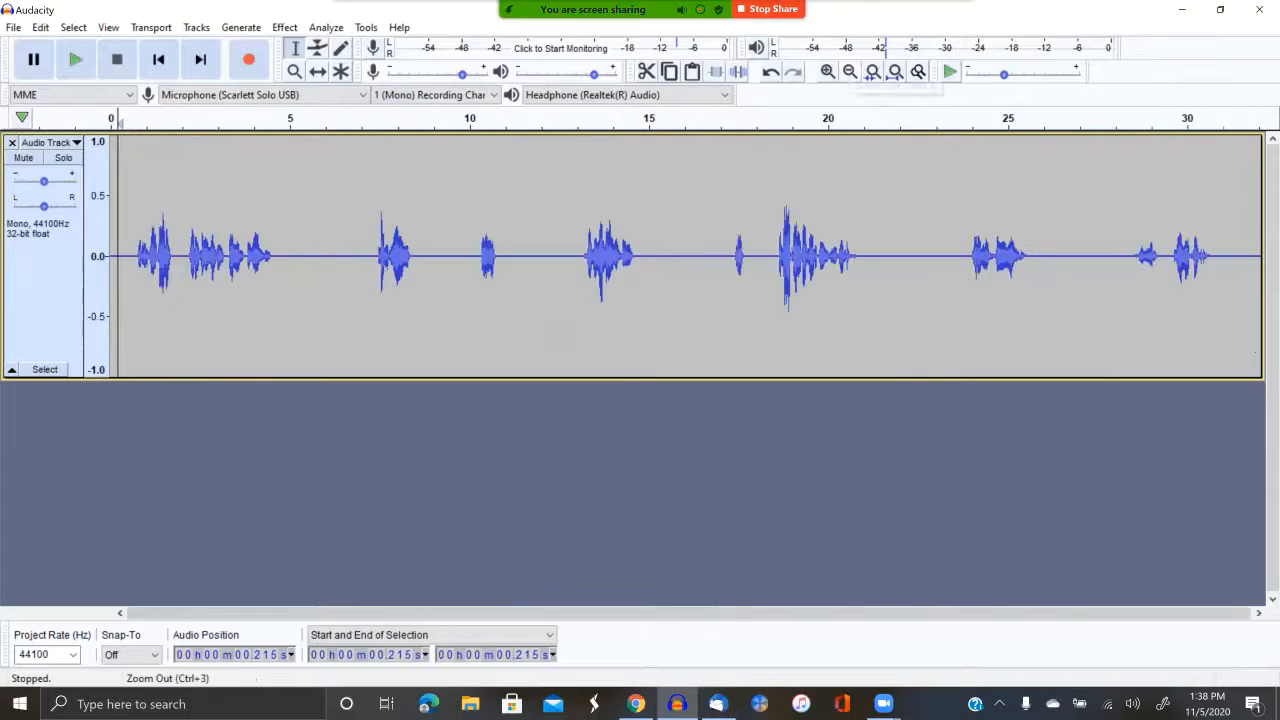
Step: View the whole audio track as a Spectrogram and return it to the standard Waveform display
left_click(849, 71)
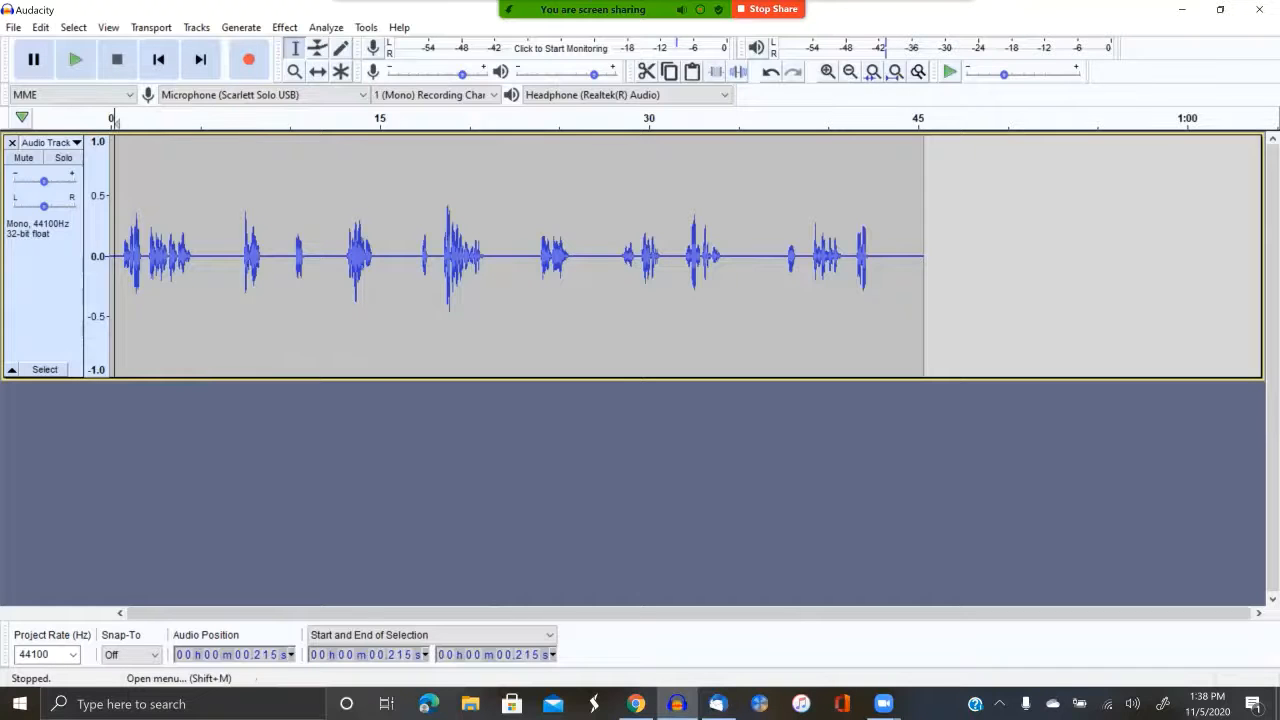
left_click(46, 142)
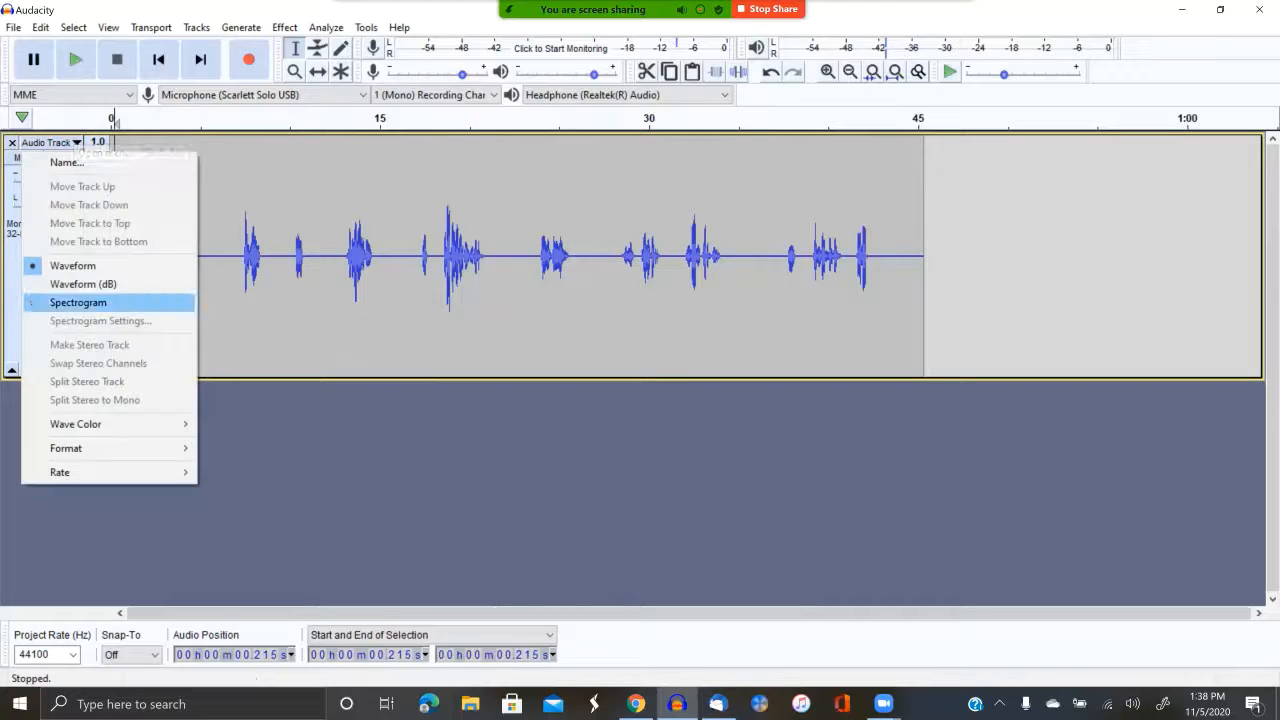
left_click(32, 302)
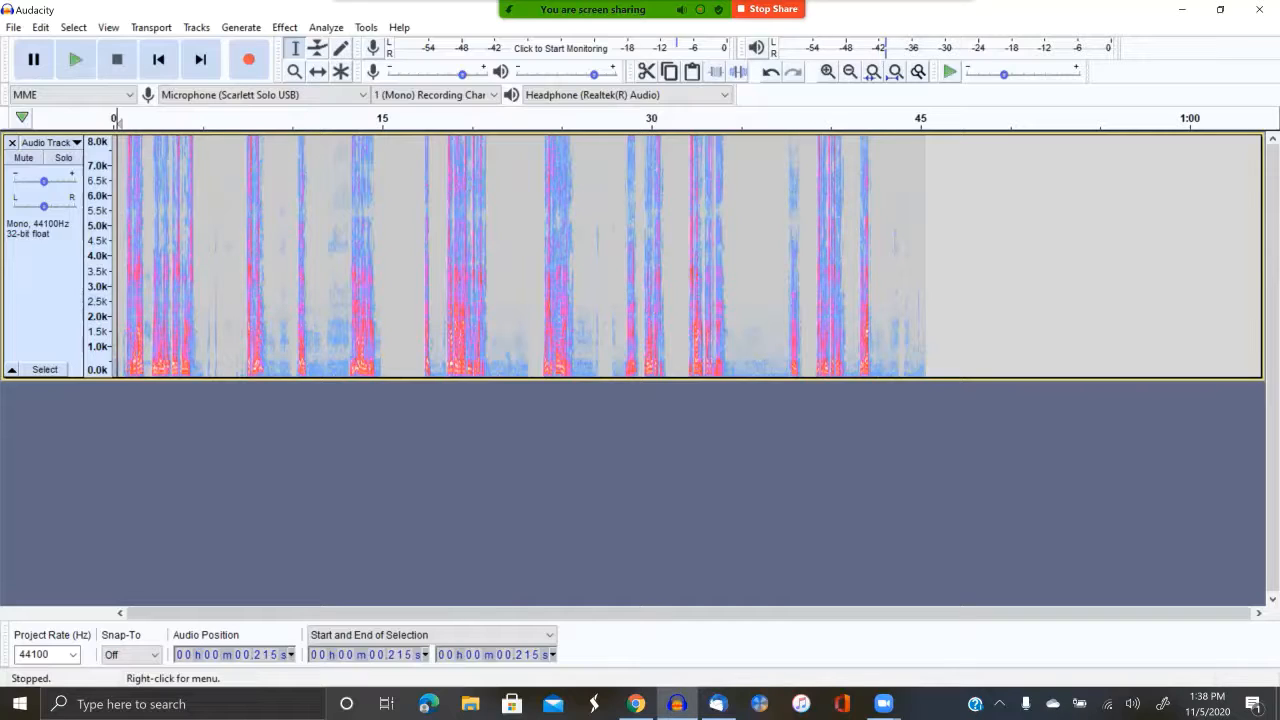
left_click(50, 142)
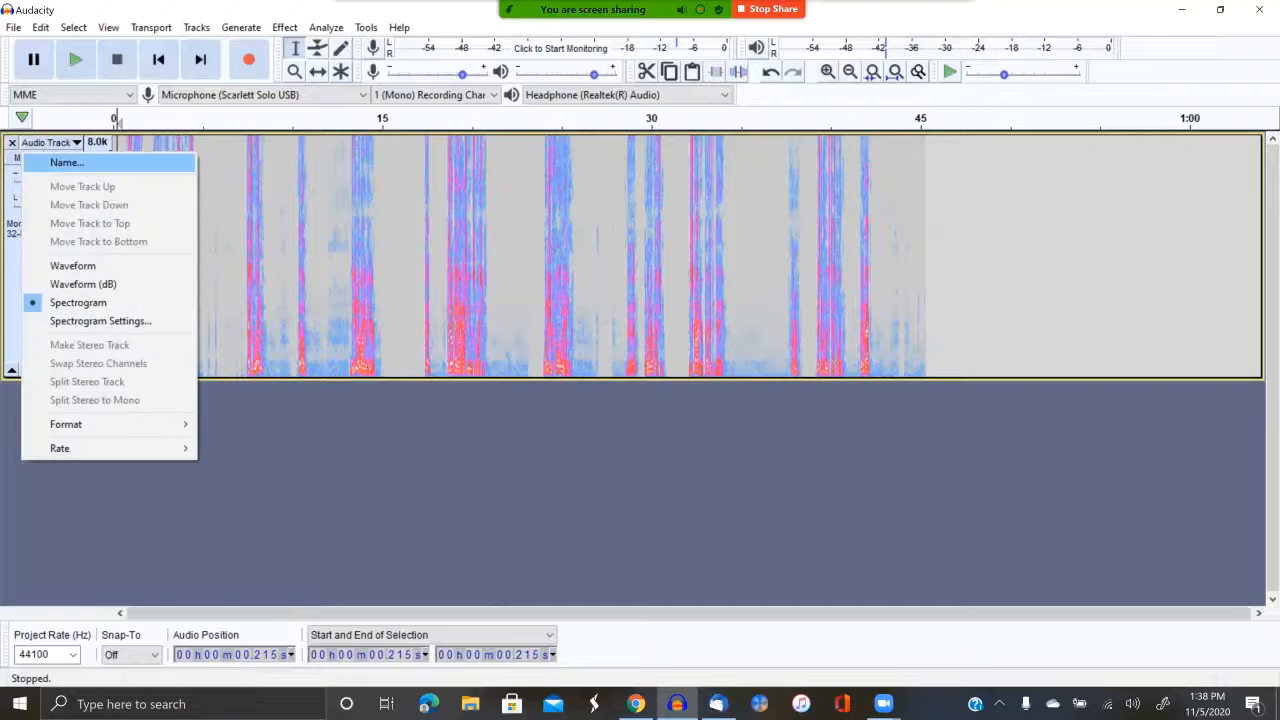
left_click(73, 265)
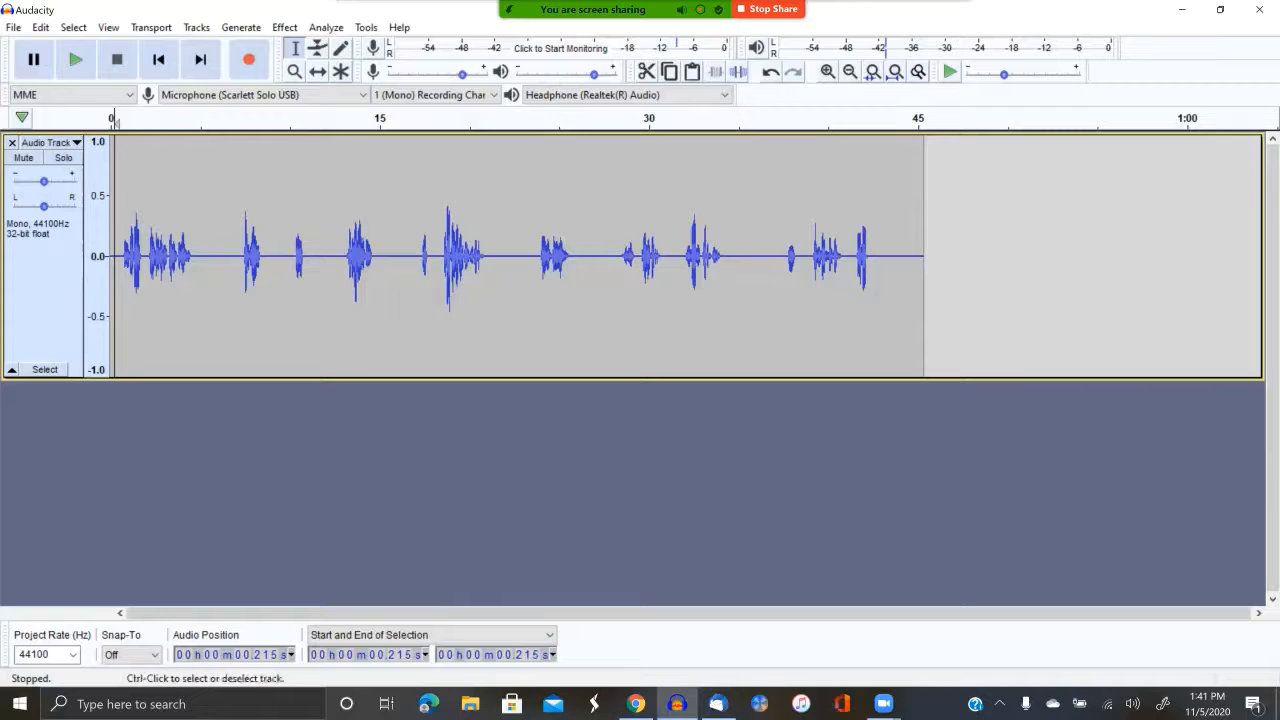
Step: Play back the recording and run an ACX Check on the entire audio track
key("space")
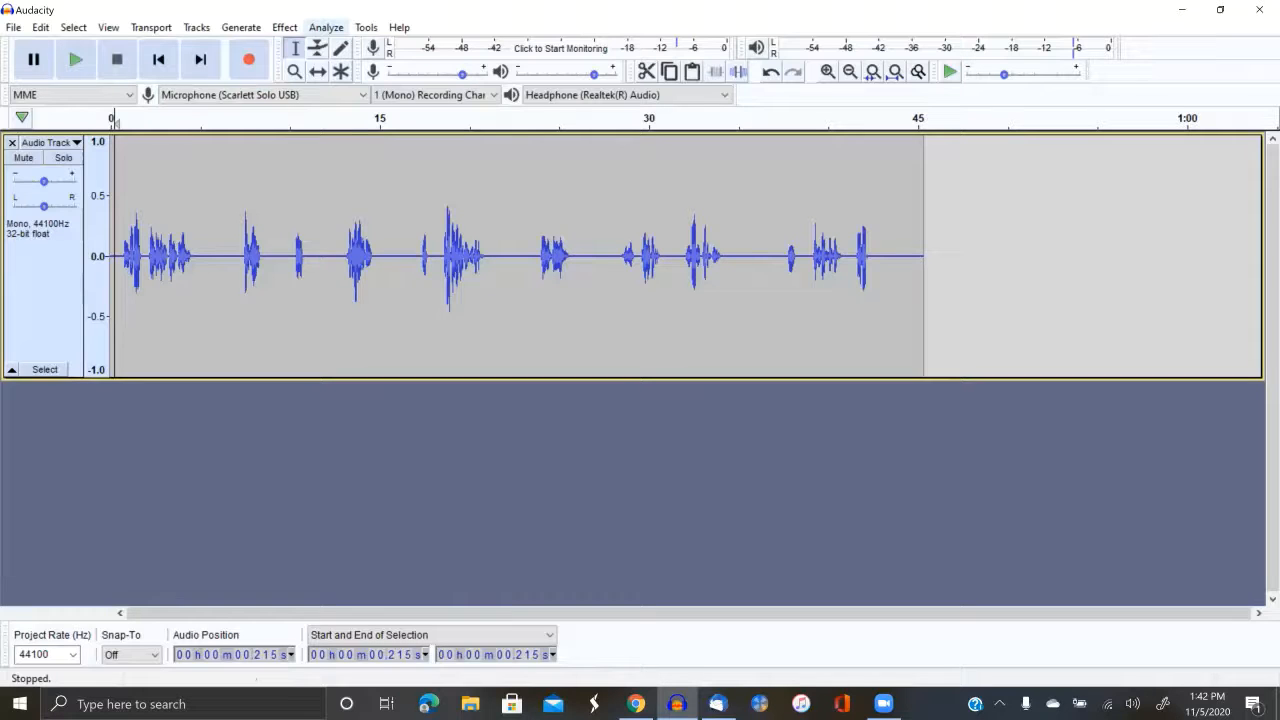
left_click(326, 27)
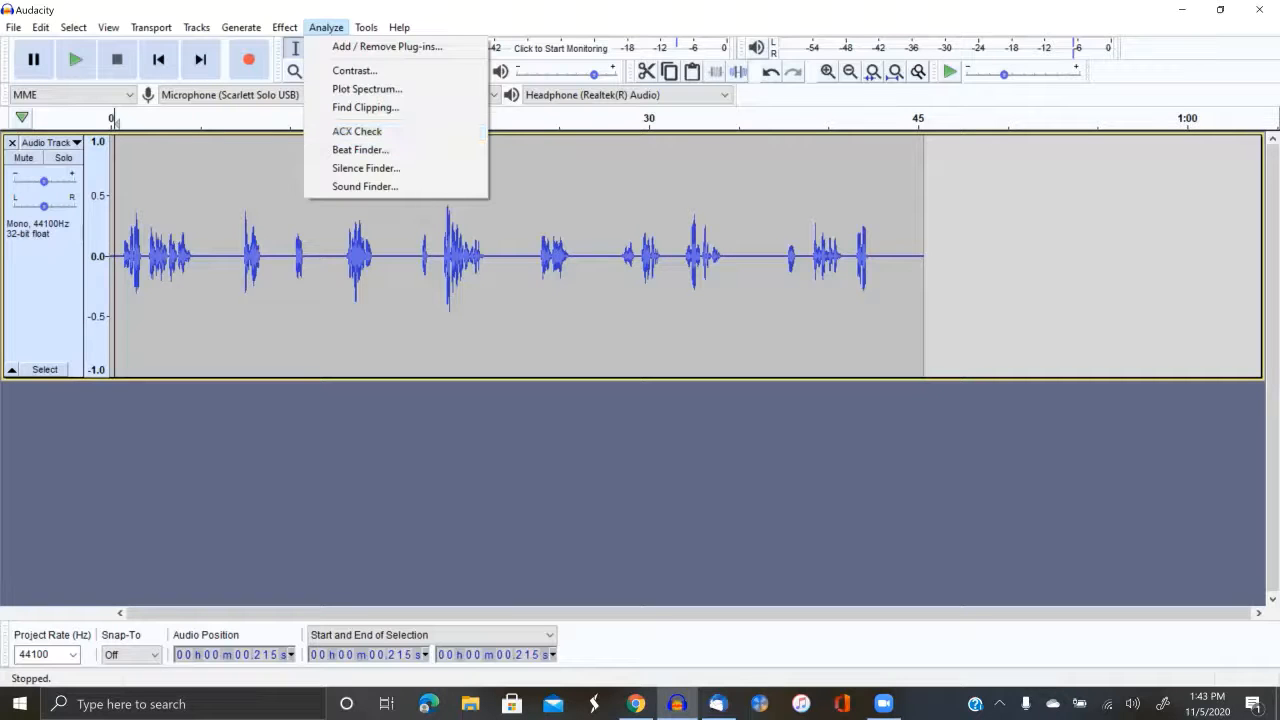
left_click(44, 300)
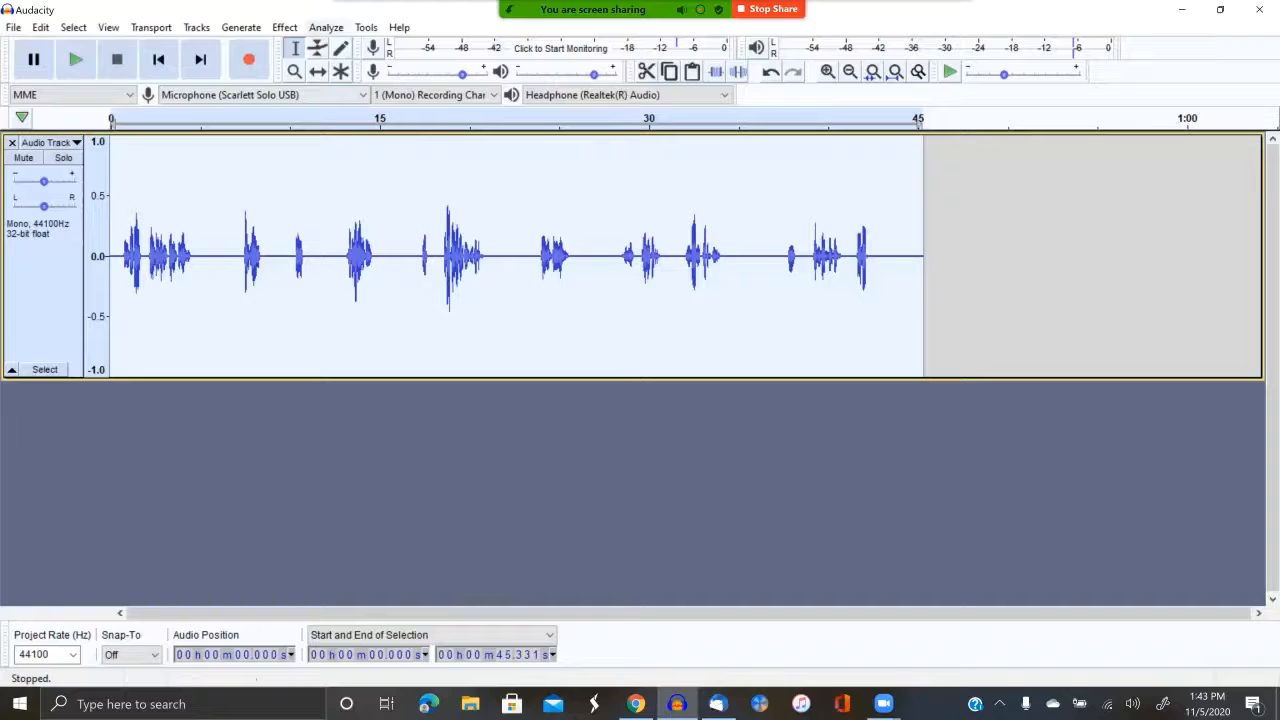
left_click(326, 27)
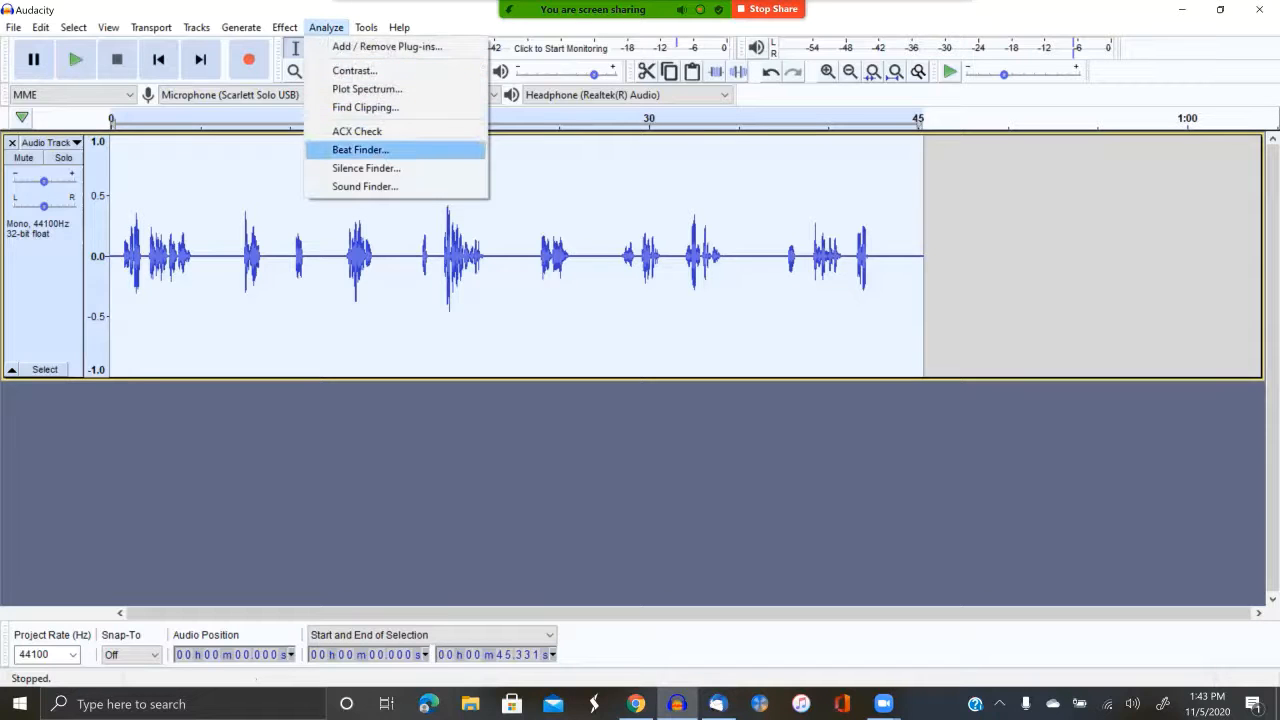
left_click(357, 131)
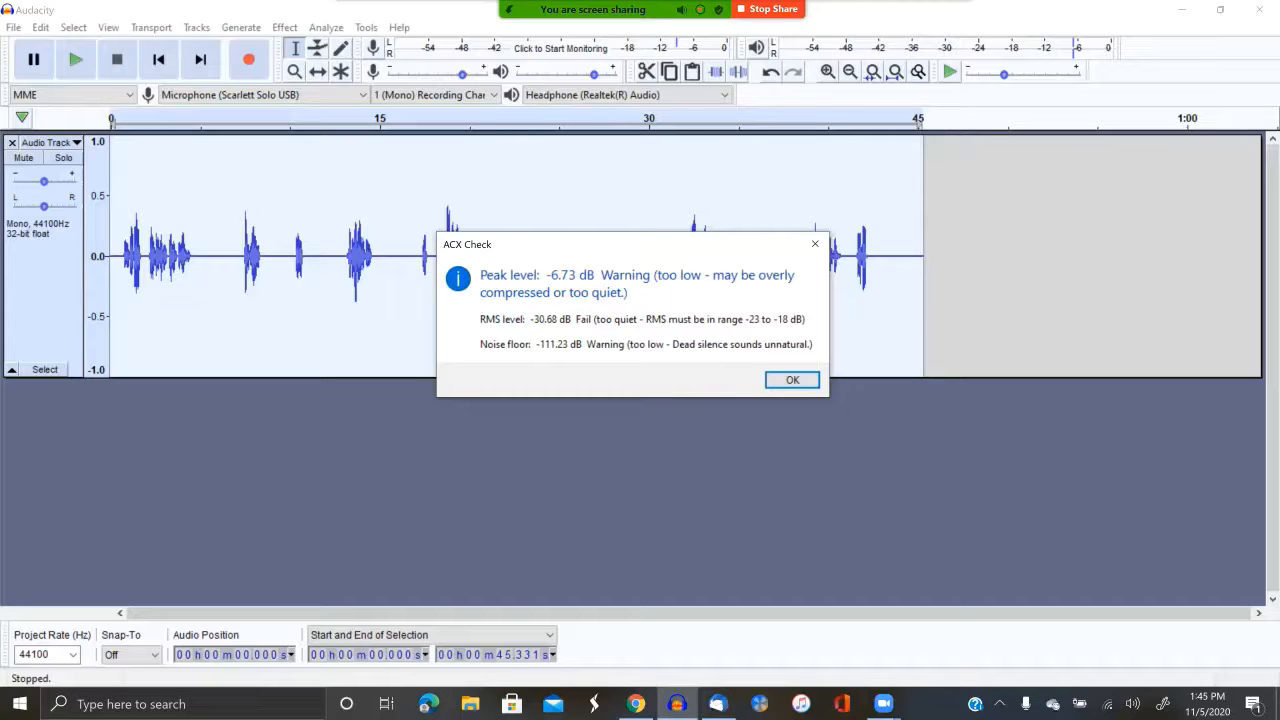
left_click(792, 380)
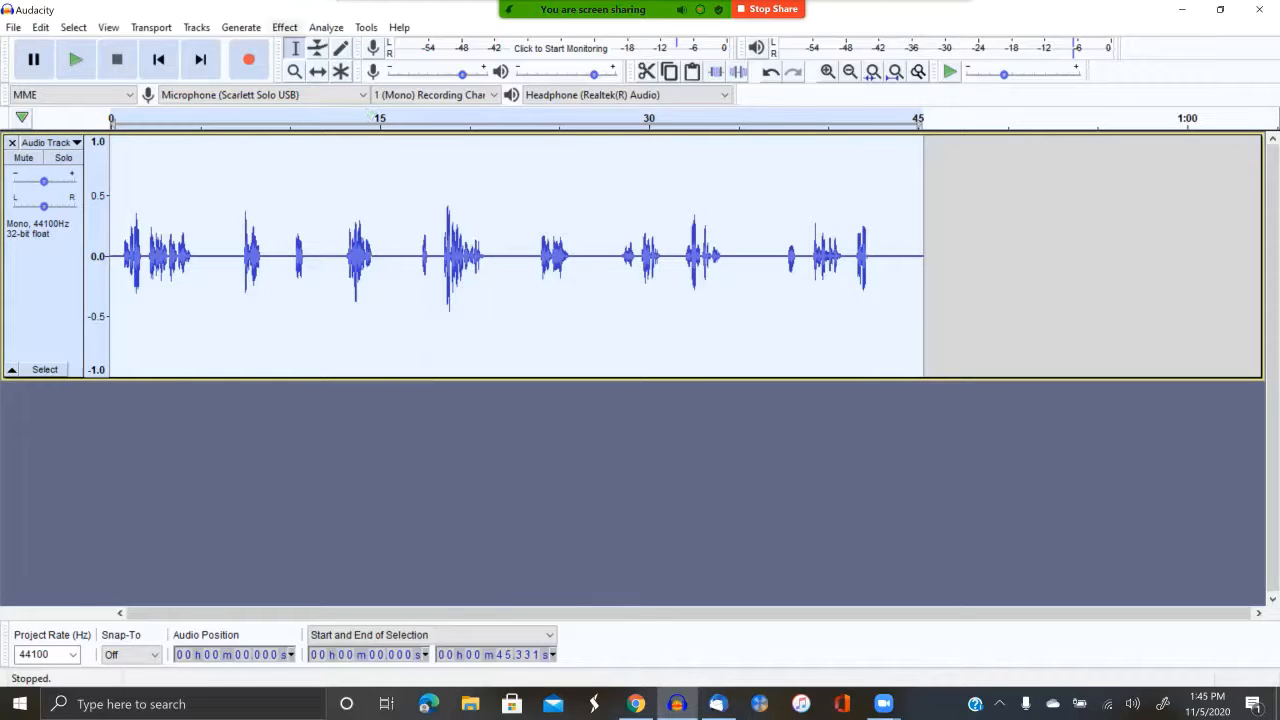
Step: Start the Limiter effect on the whole track and set its Limit to value to -3.10 dB
left_click(285, 27)
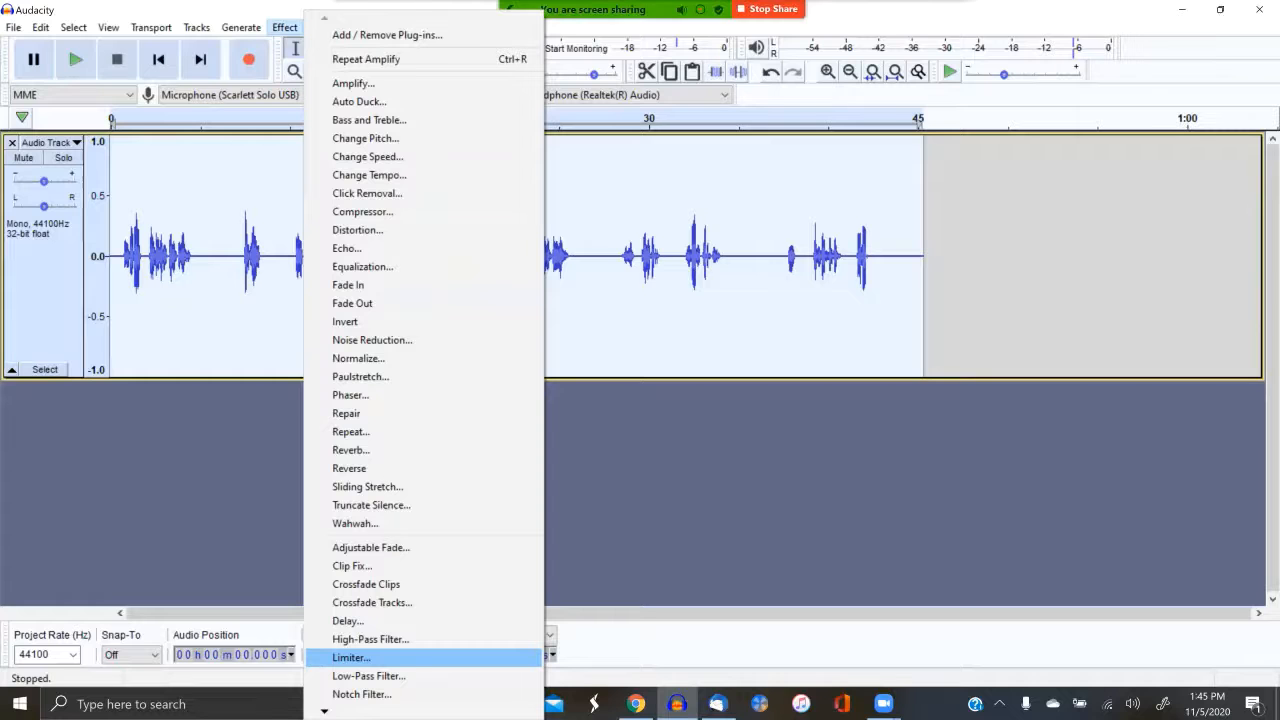
key("Return")
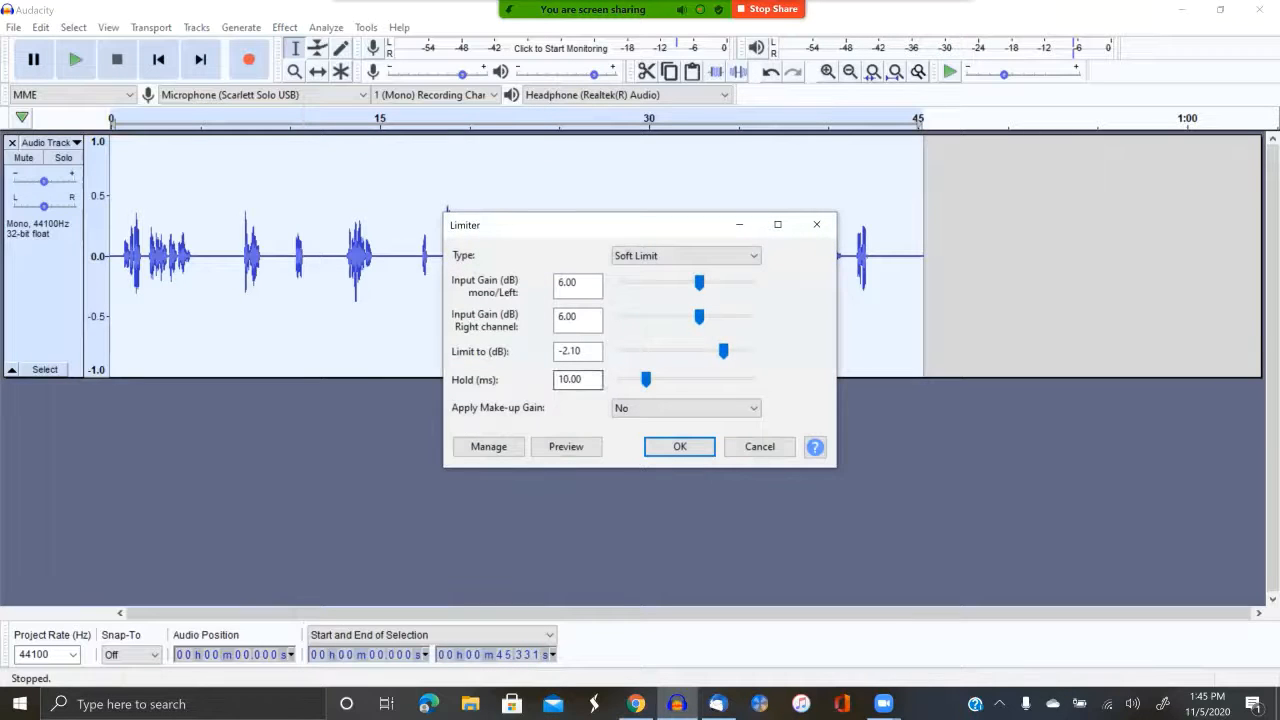
left_click_drag(572, 225, 557, 318)
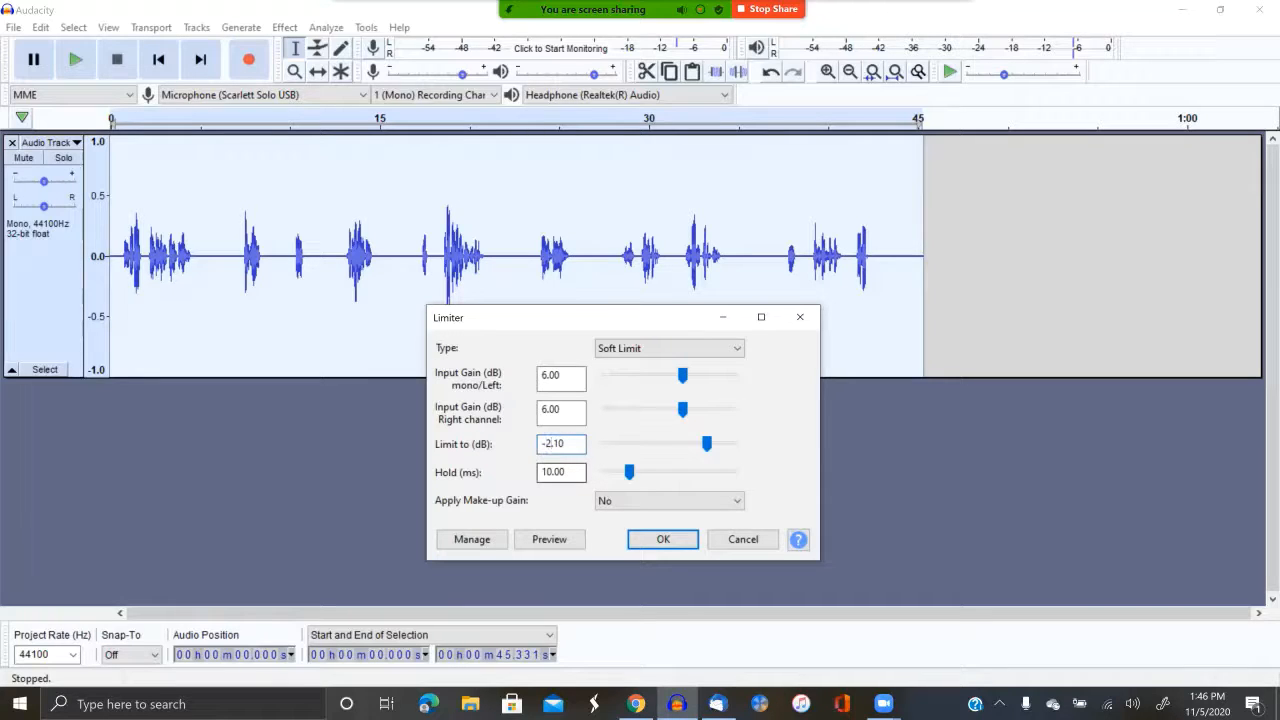
key("BackSpace")
type("3")
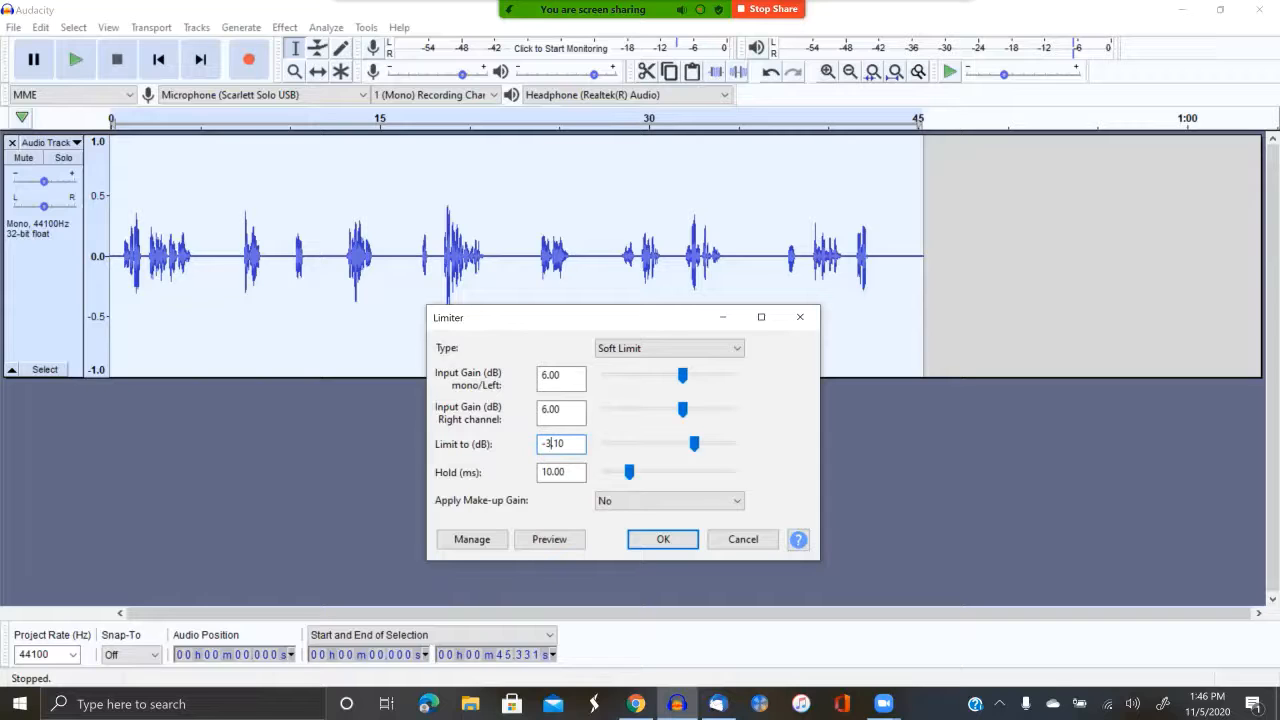
Step: Raise the Limiter's left and right input gains to 9.00 dB and apply the Soft Limit to the track
left_click(722, 376)
left_click(722, 376)
left_click(722, 376)
left_click(701, 408)
left_click(701, 408)
left_click(701, 408)
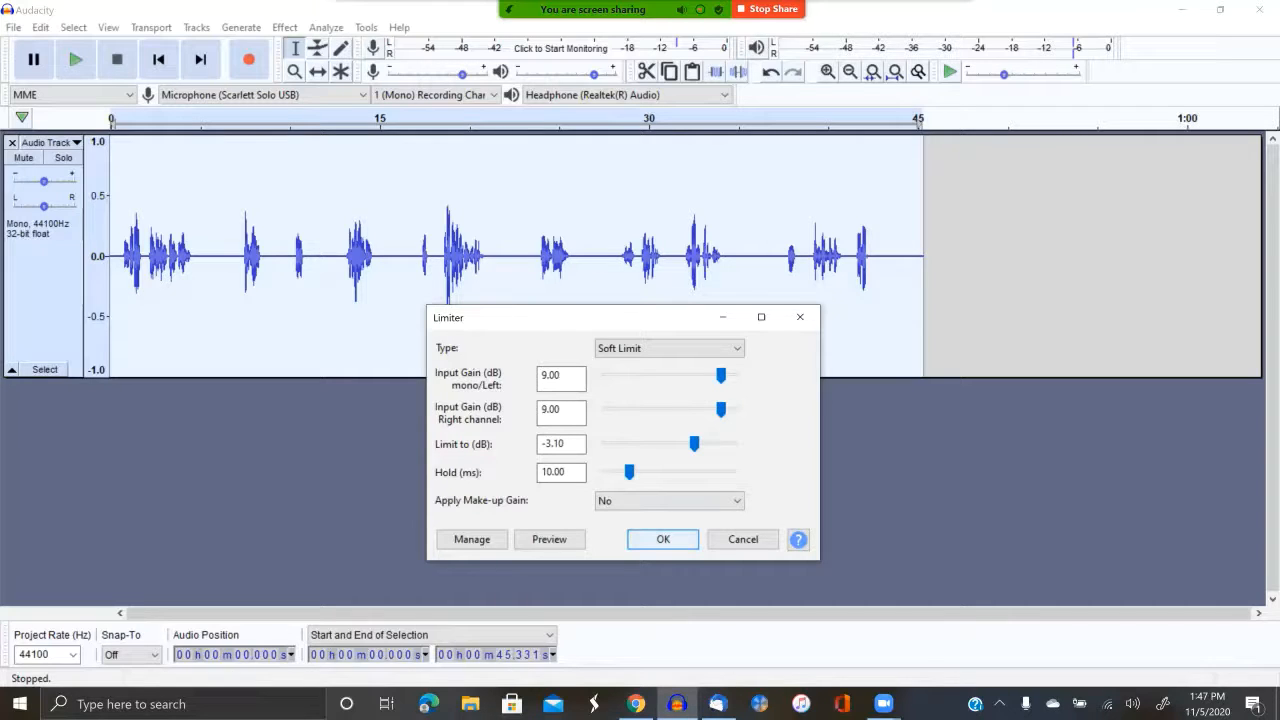
key("Return")
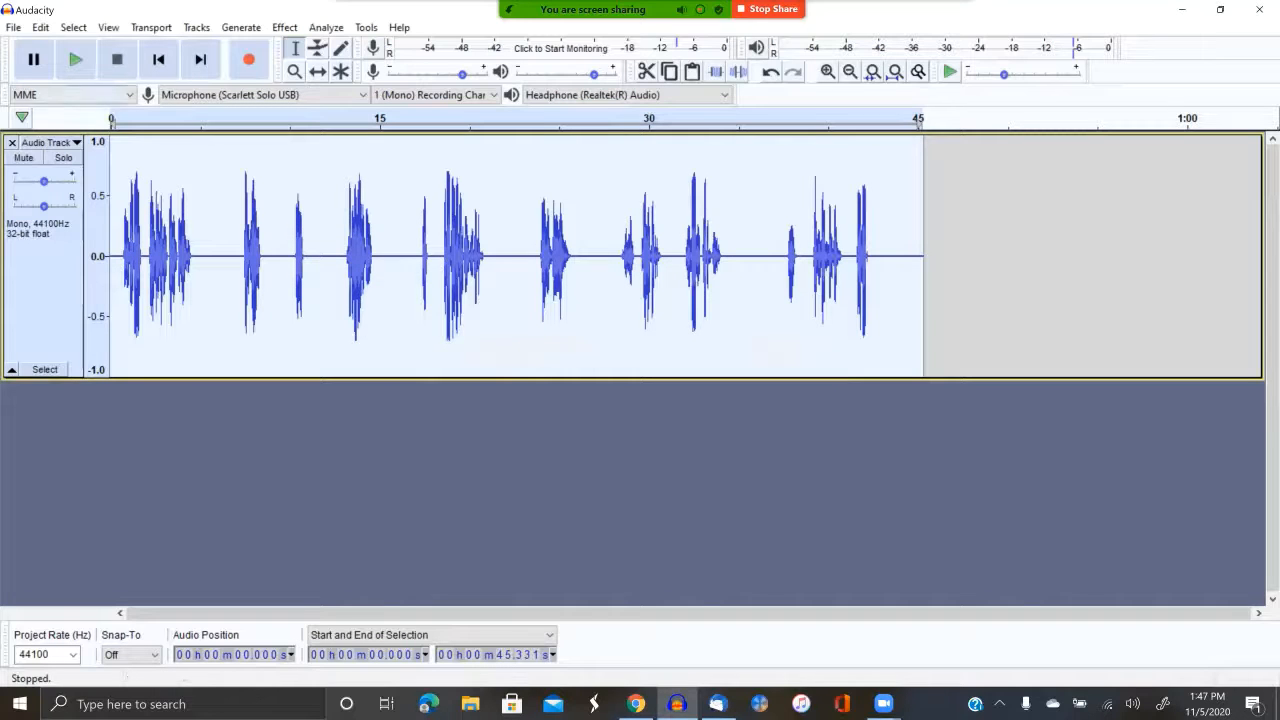
Step: Listen to the first part of the limited recording and run the ACX Check again on the entire track
left_click(75, 60)
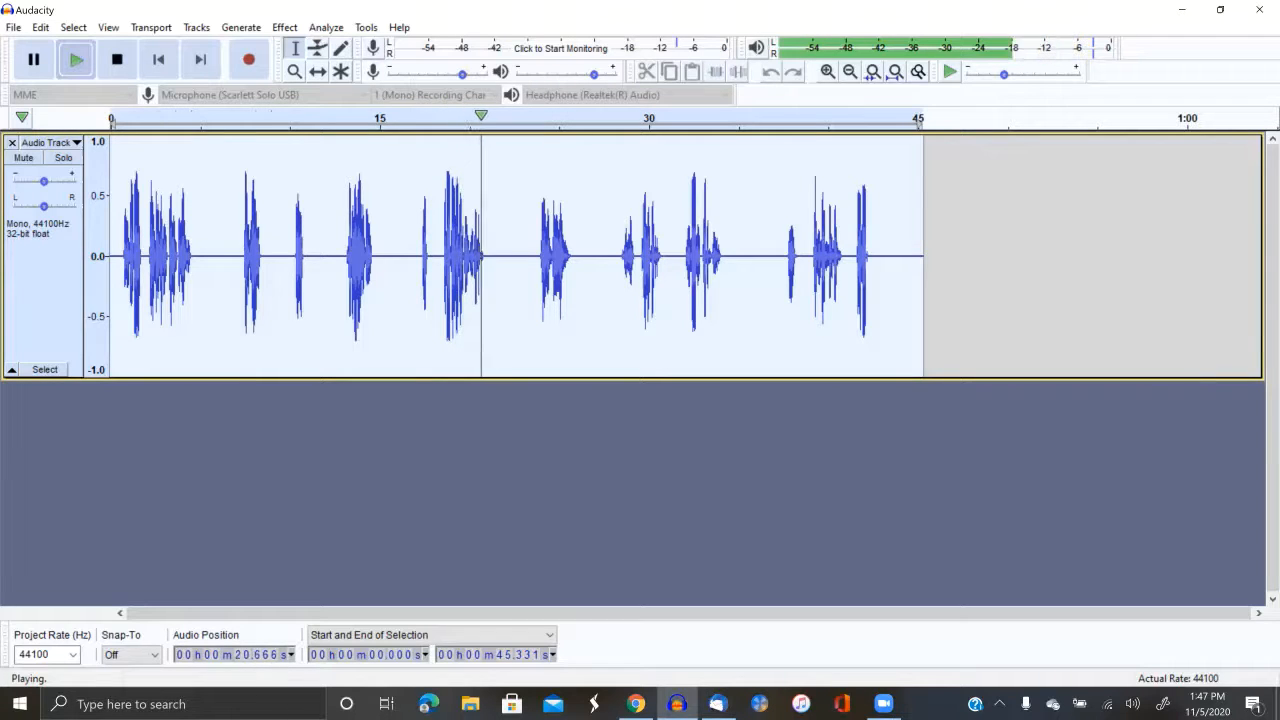
left_click(117, 60)
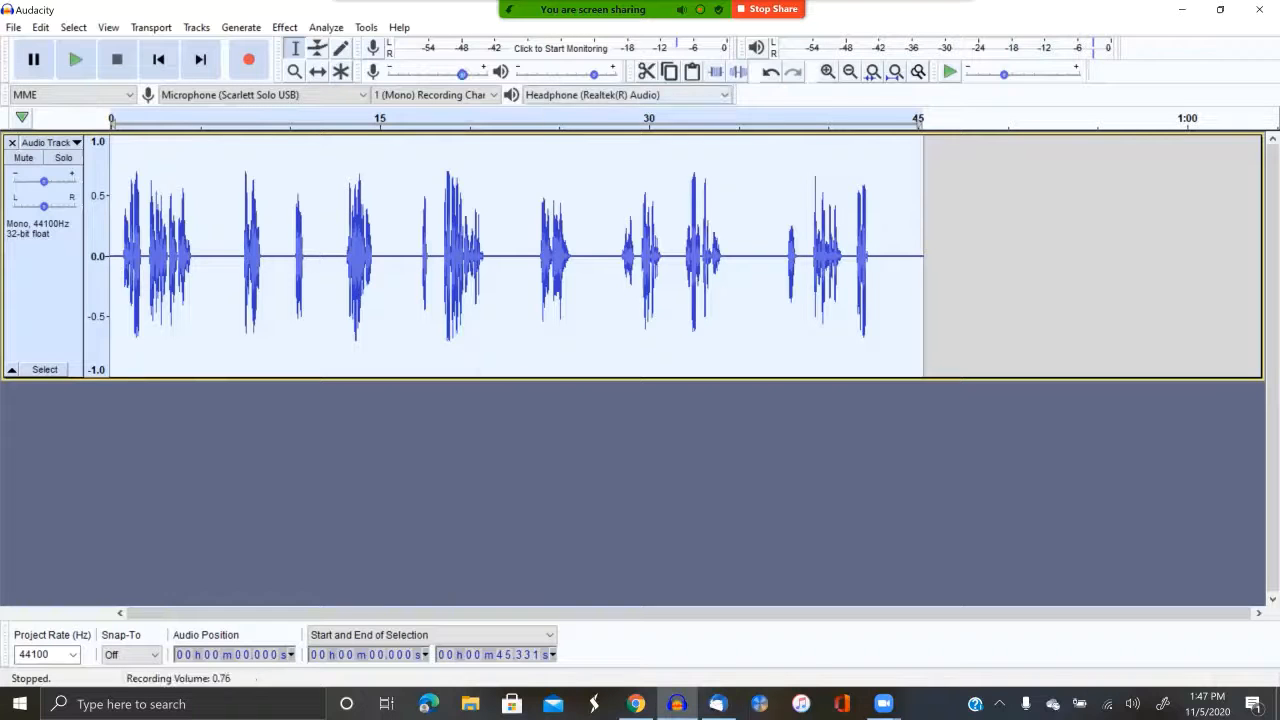
left_click(326, 27)
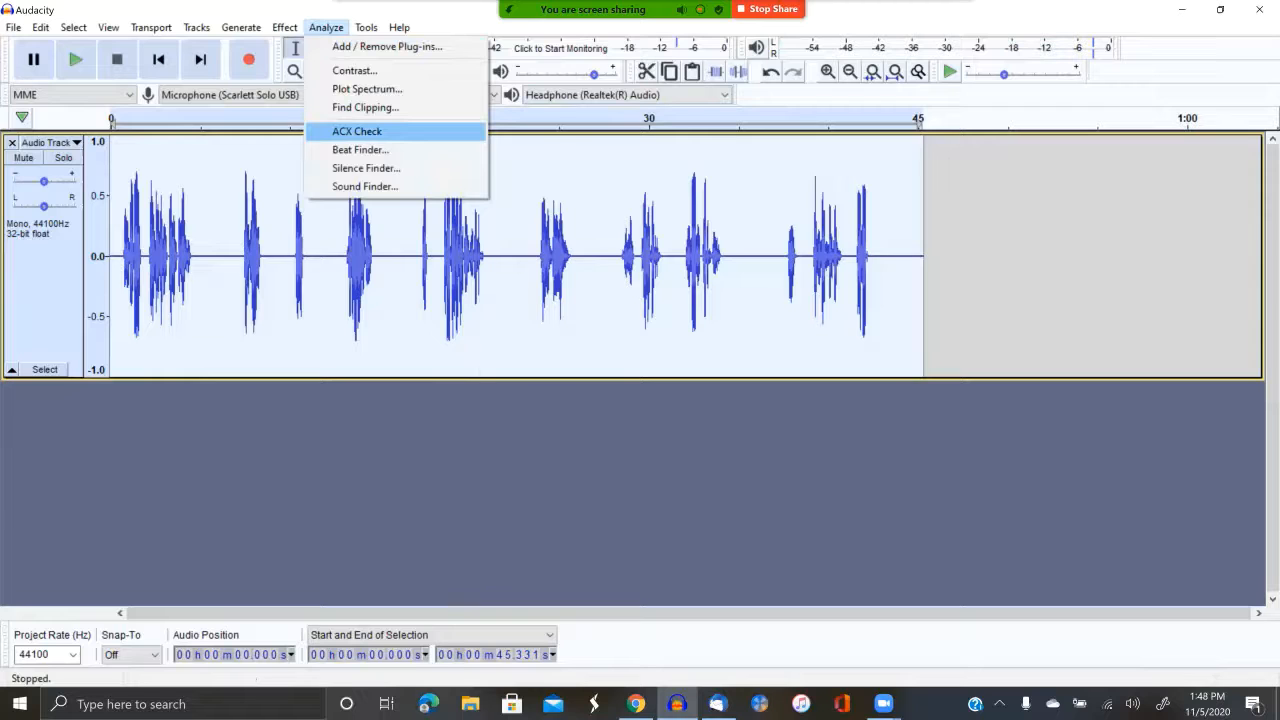
key("Return")
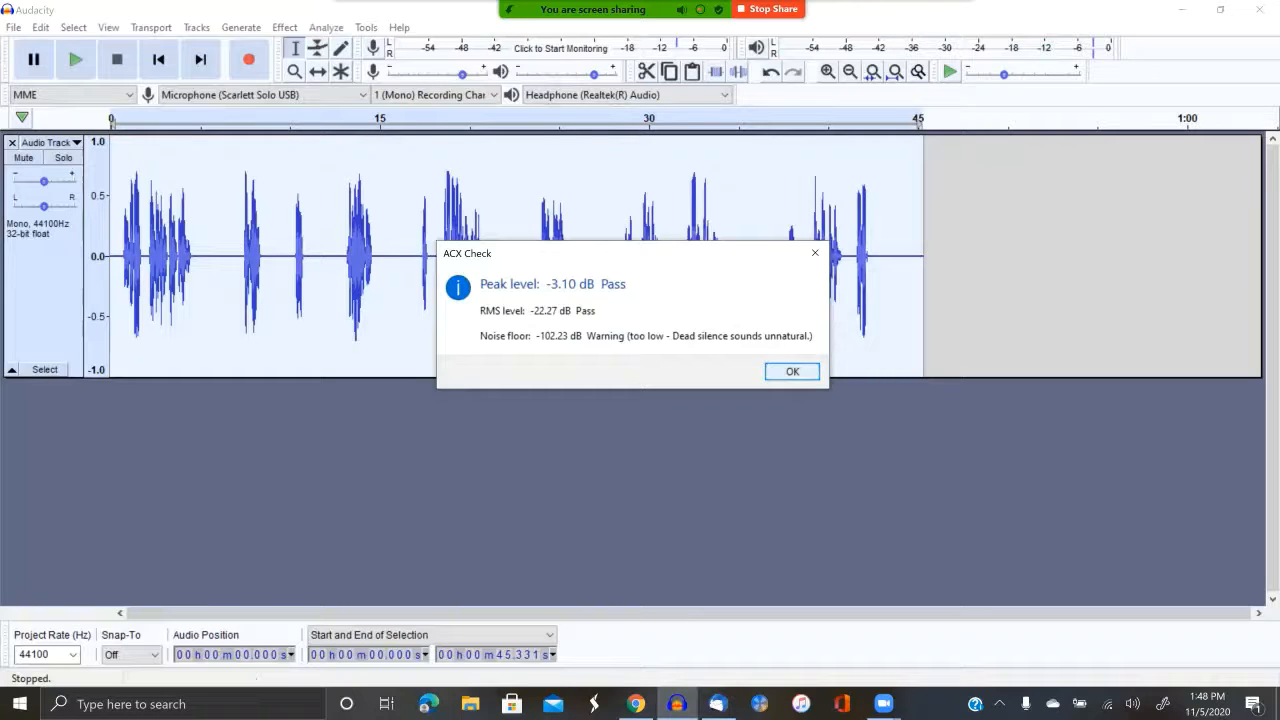
key("Return")
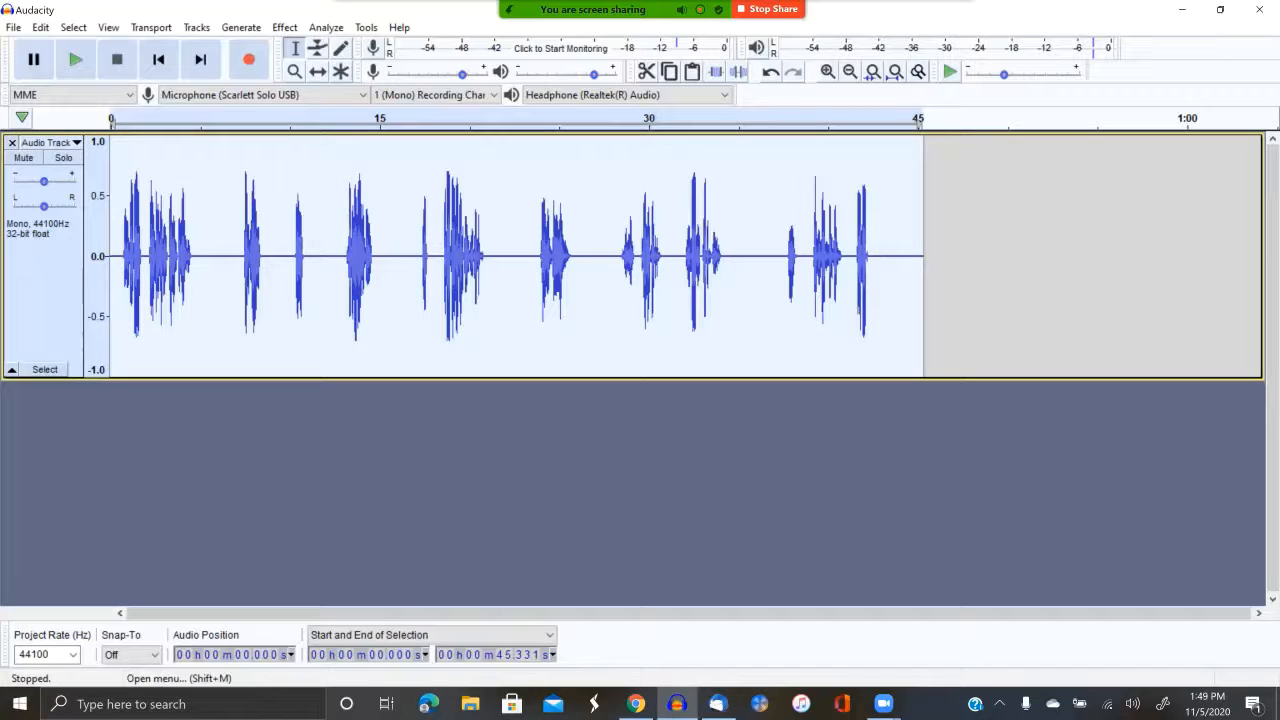
Step: Switch the audio track to the Waveform (dB) display and clear the audio selection
left_click(45, 142)
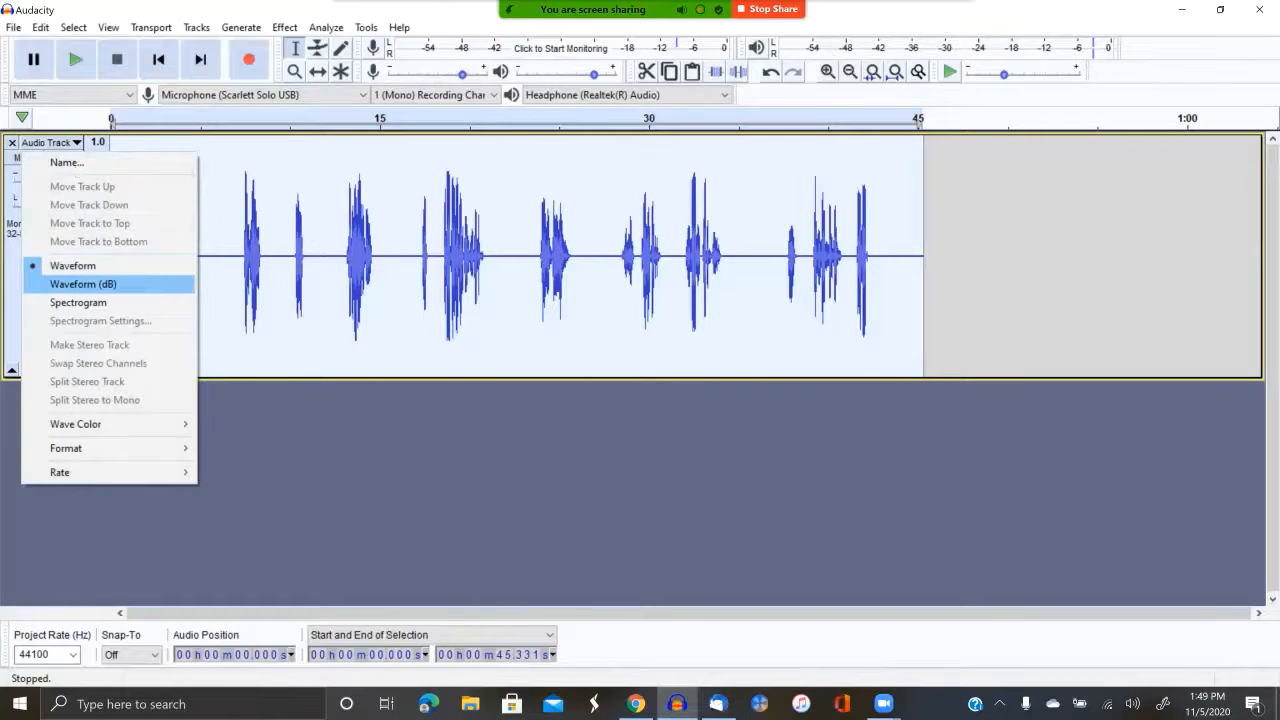
left_click(83, 284)
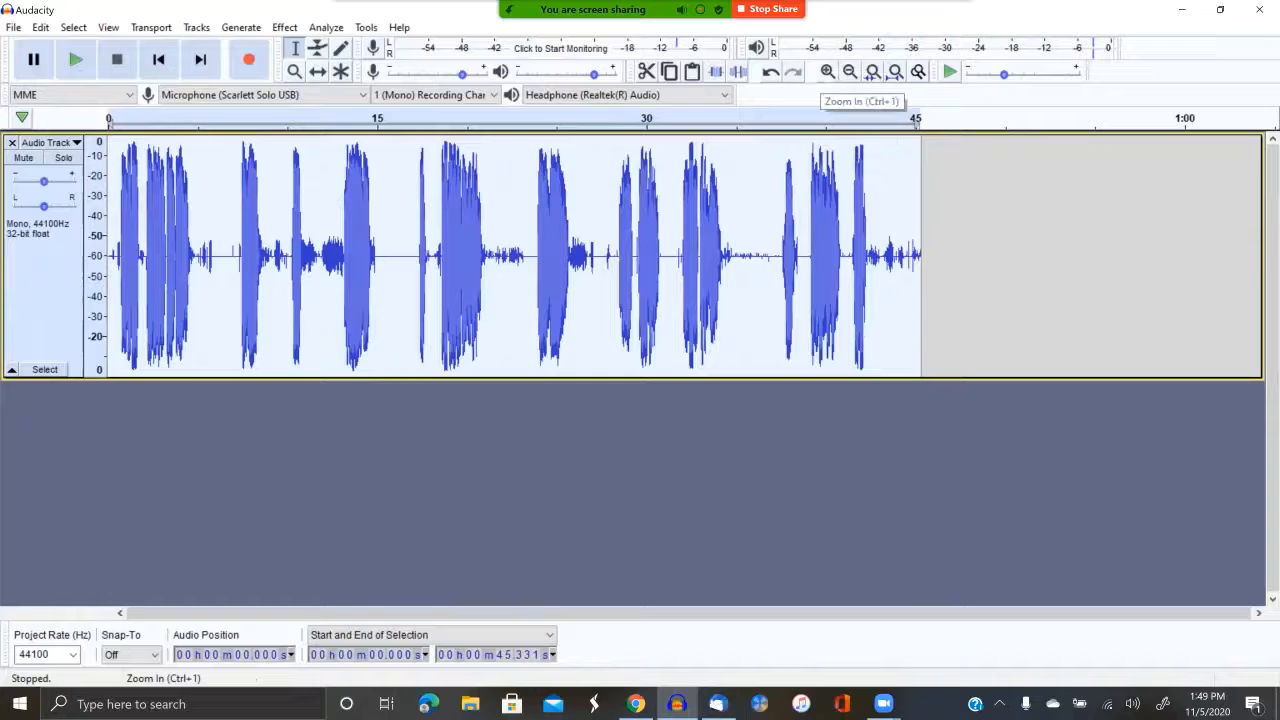
key("ctrl+shift+a")
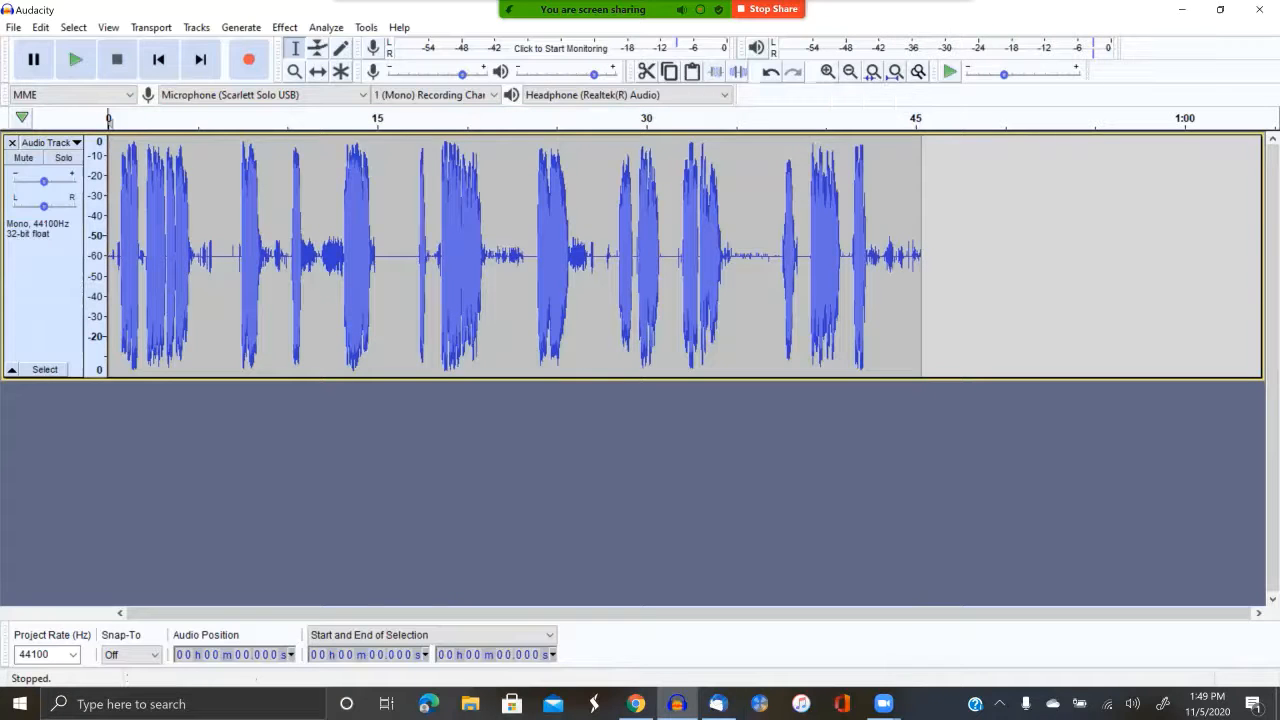
Step: Lower the noise before the first phrase, from 0 to about 0.755 seconds, by applying Amplify at -20.3 dB
left_click(828, 72)
left_click(828, 72)
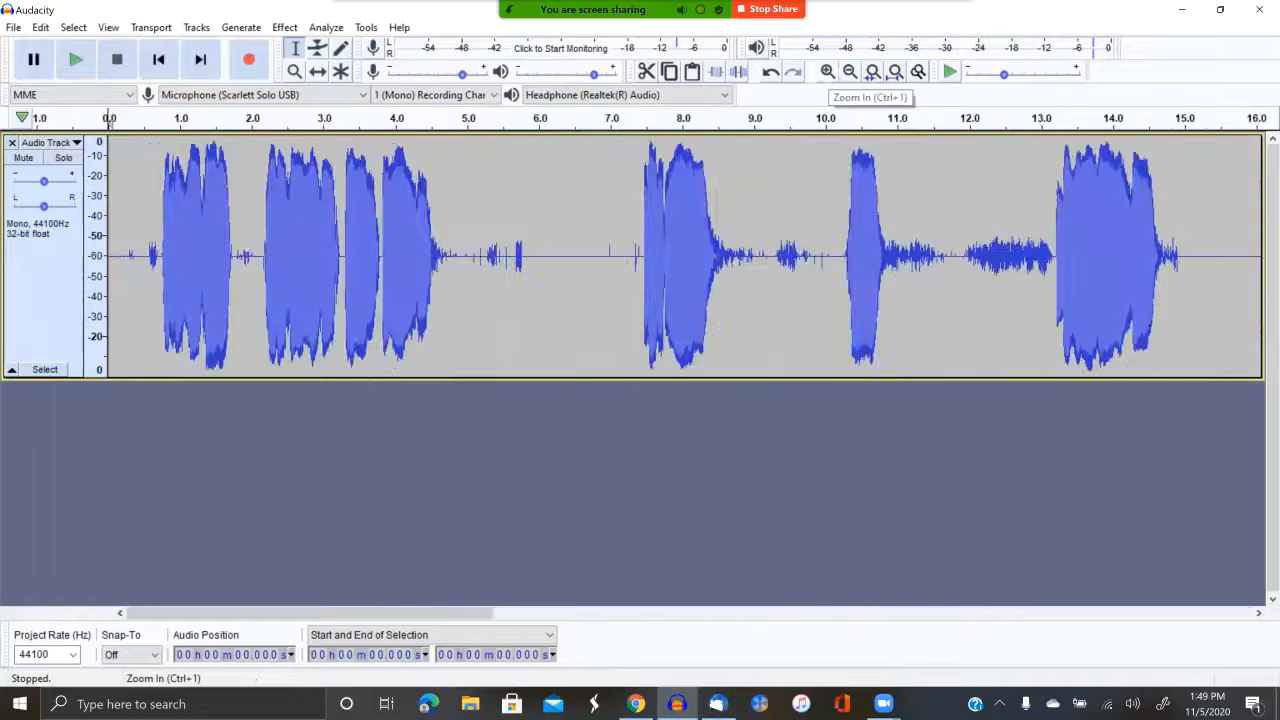
left_click(828, 72)
left_click(828, 72)
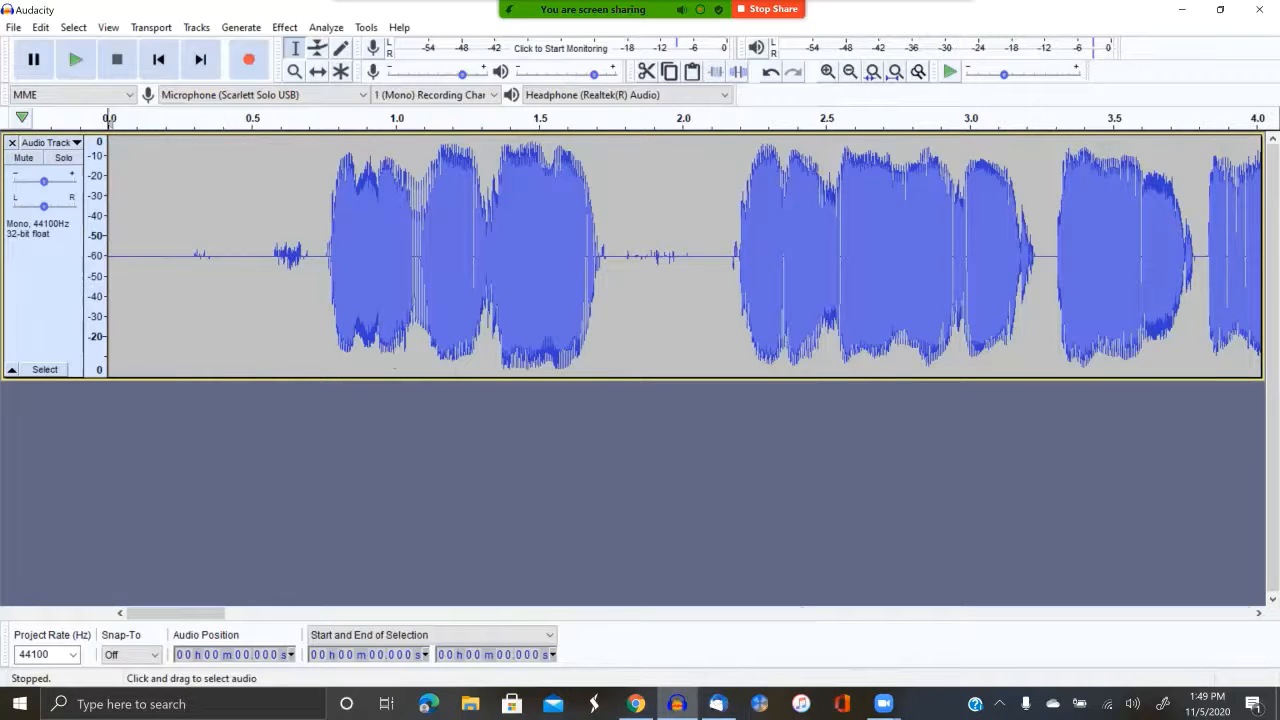
left_click_drag(327, 255, 106, 256)
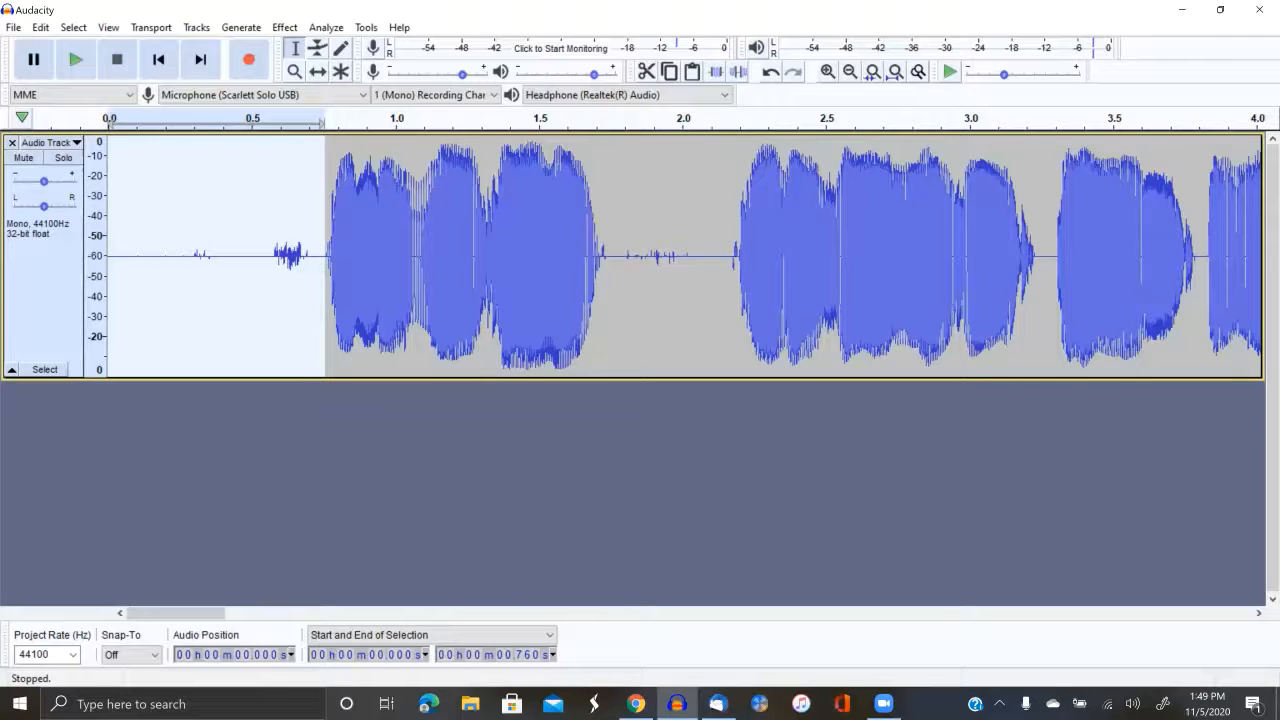
left_click(265, 256)
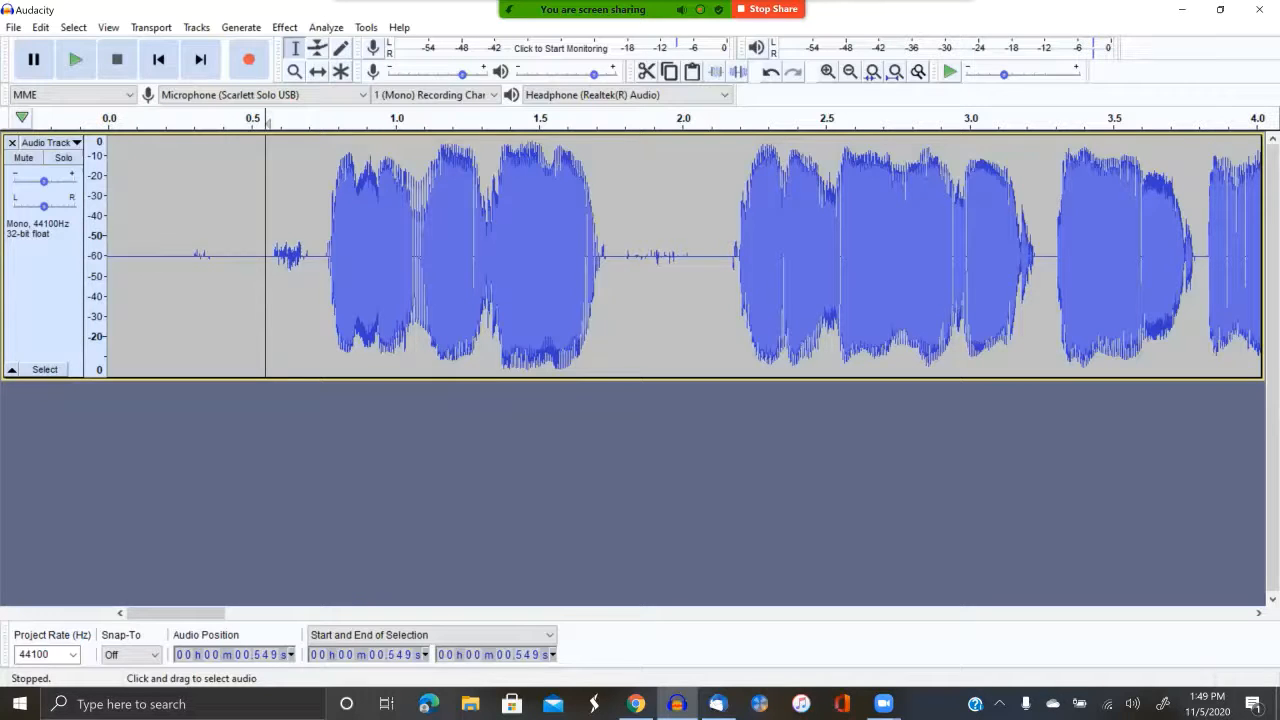
left_click_drag(325, 256, 108, 256)
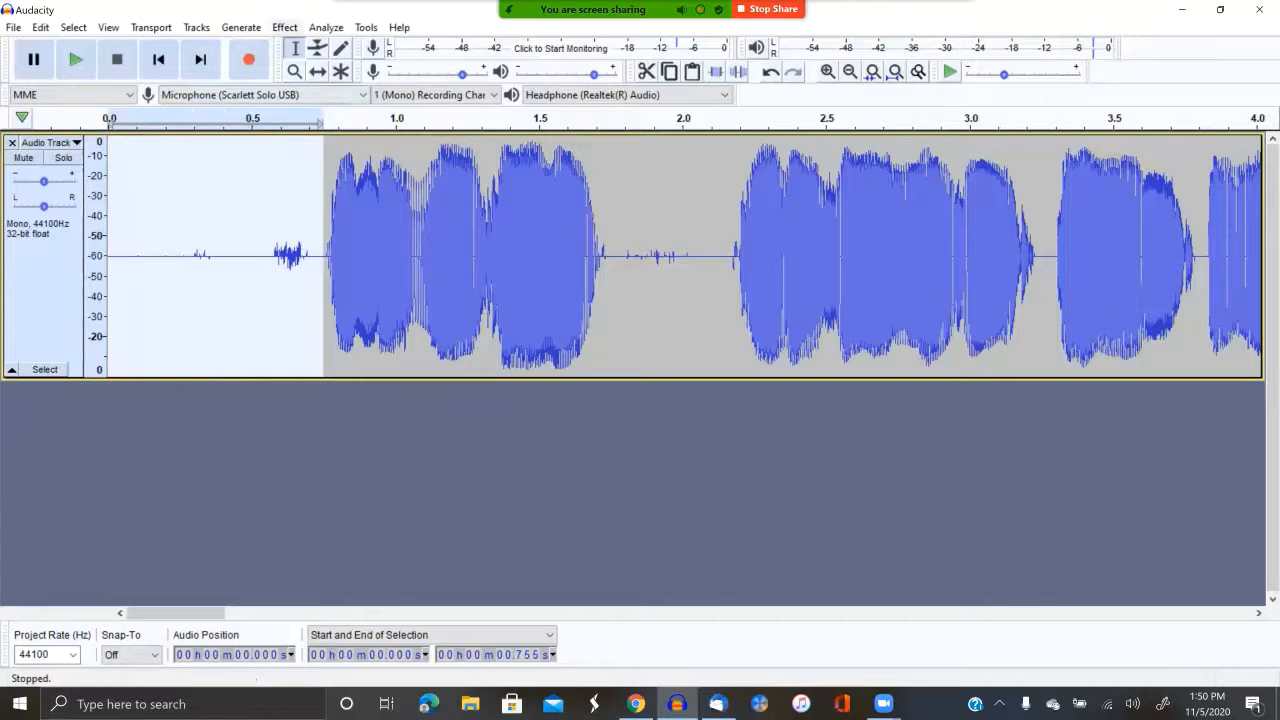
left_click(285, 27)
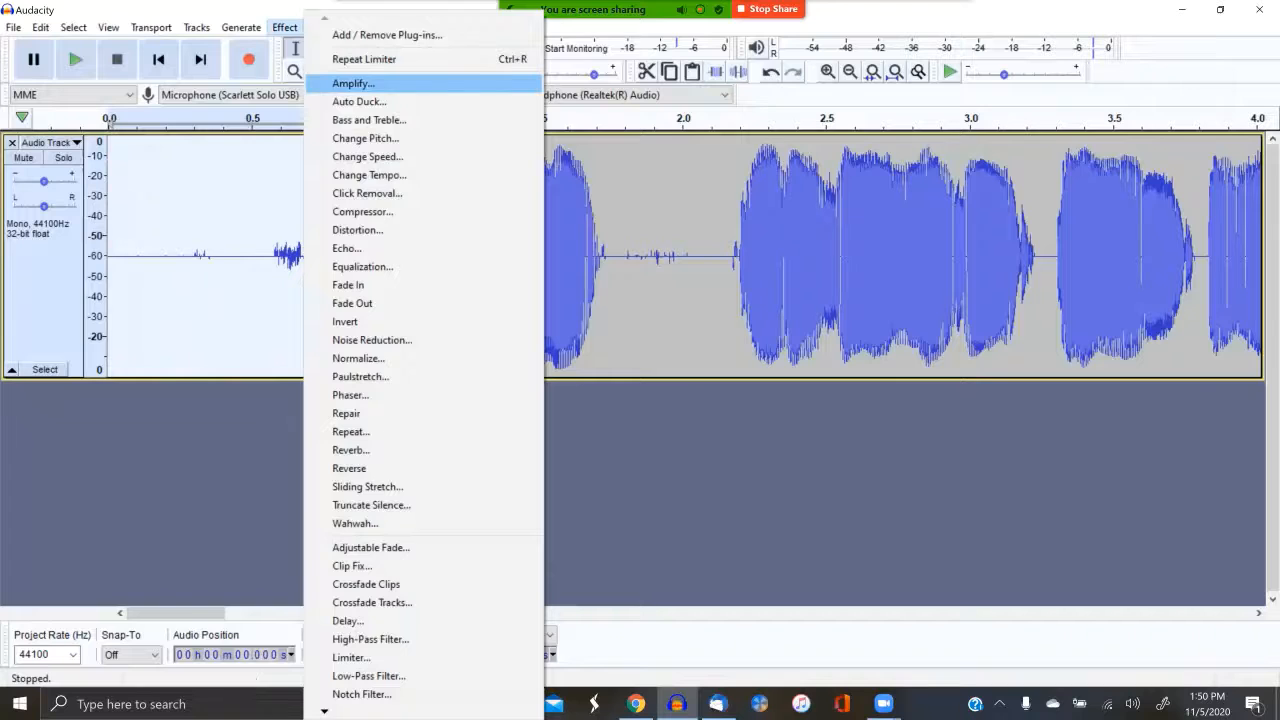
left_click(354, 84)
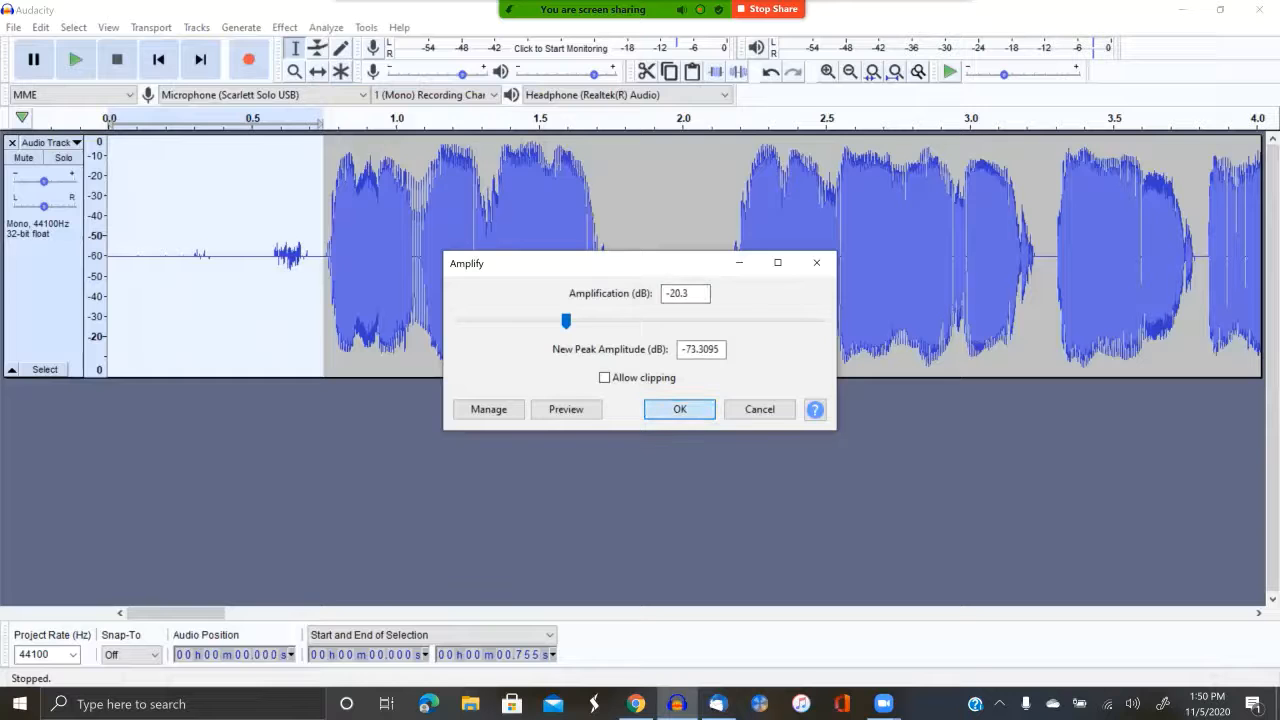
left_click(679, 409)
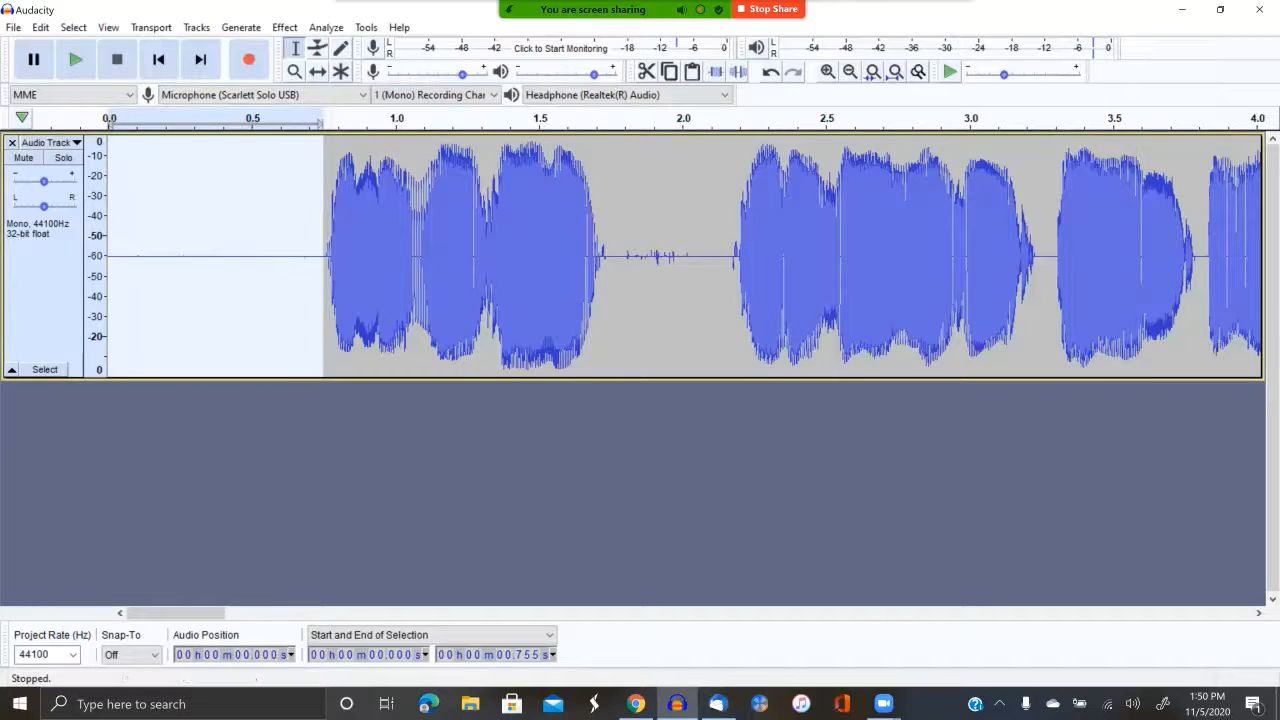
Step: Cut the end of the track from 45.000 to 45.320 seconds
left_click_drag(175, 613, 1194, 613)
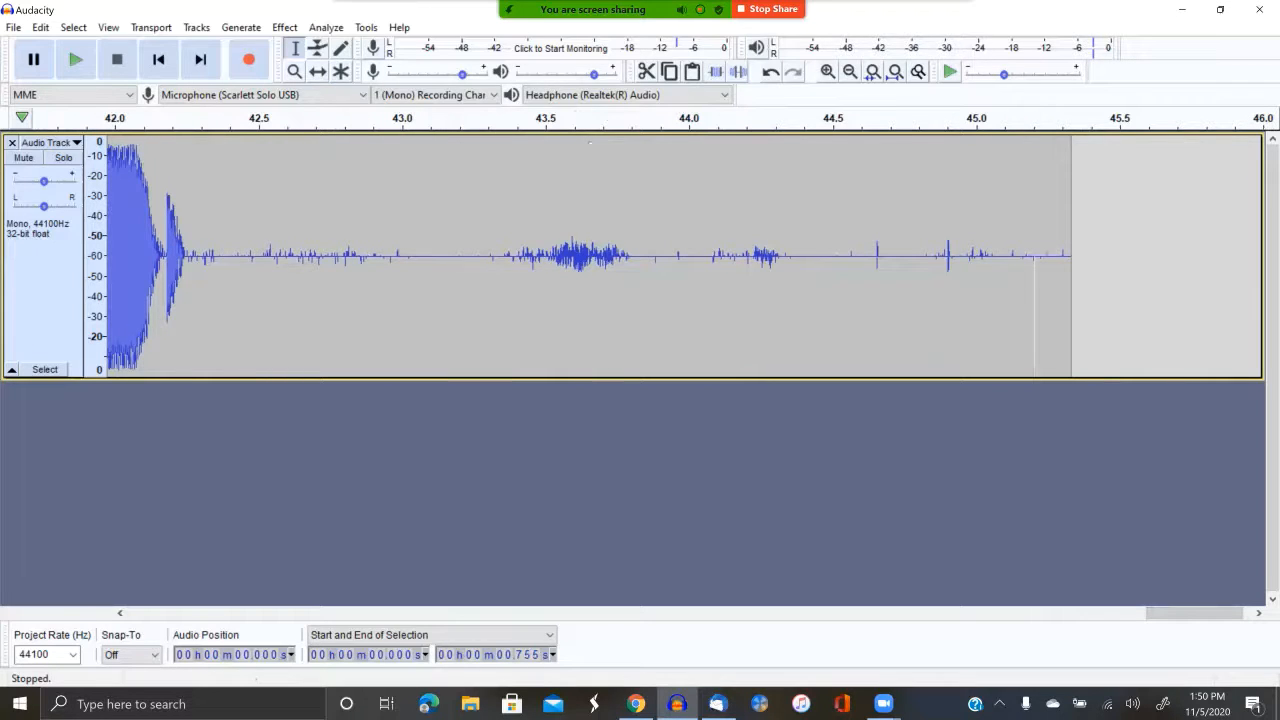
left_click_drag(976, 300, 1070, 300)
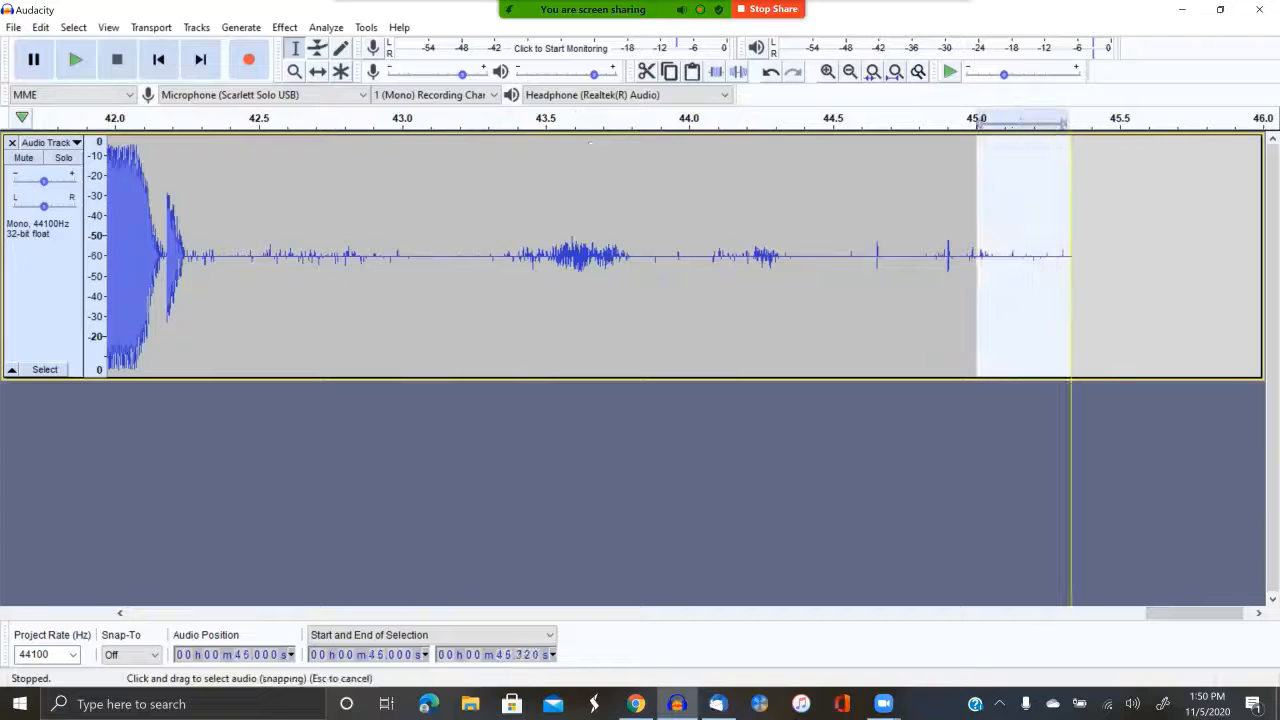
left_click(646, 71)
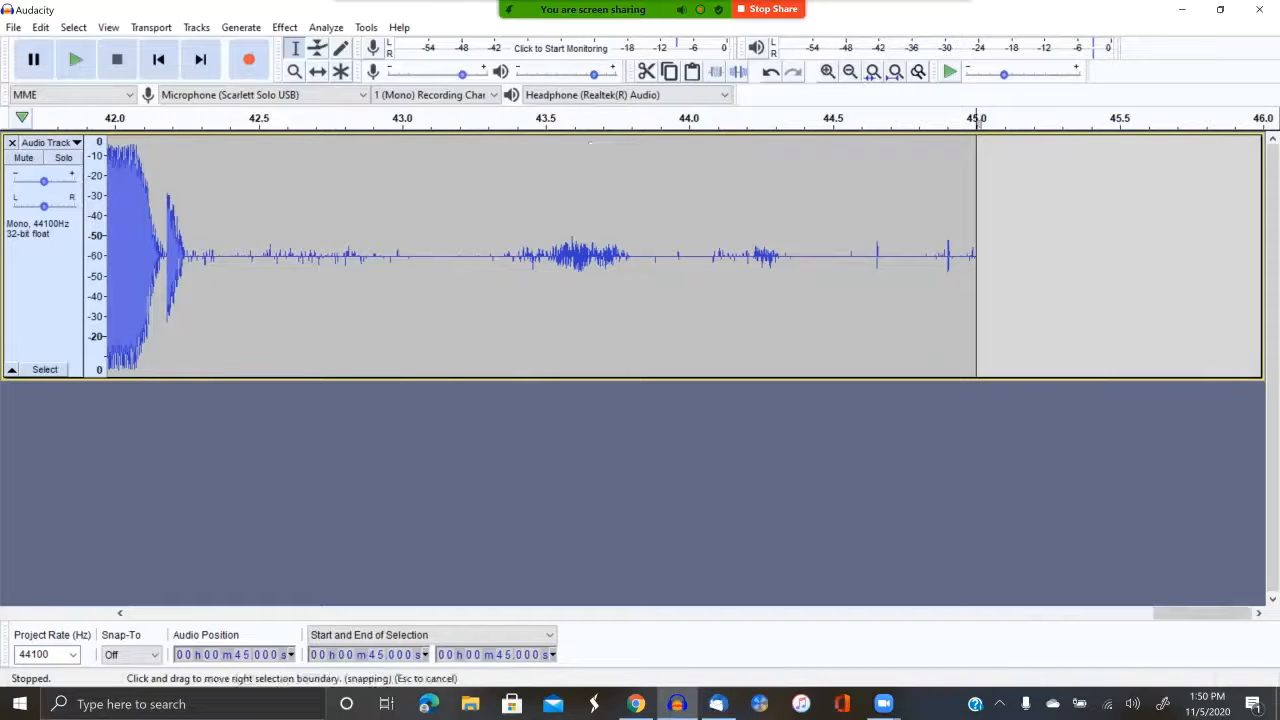
Step: Listen to the noise after the last word, from 42.249 to 45.000 seconds, repeat Amplify on it and clear the selection
left_click_drag(976, 250, 186, 250)
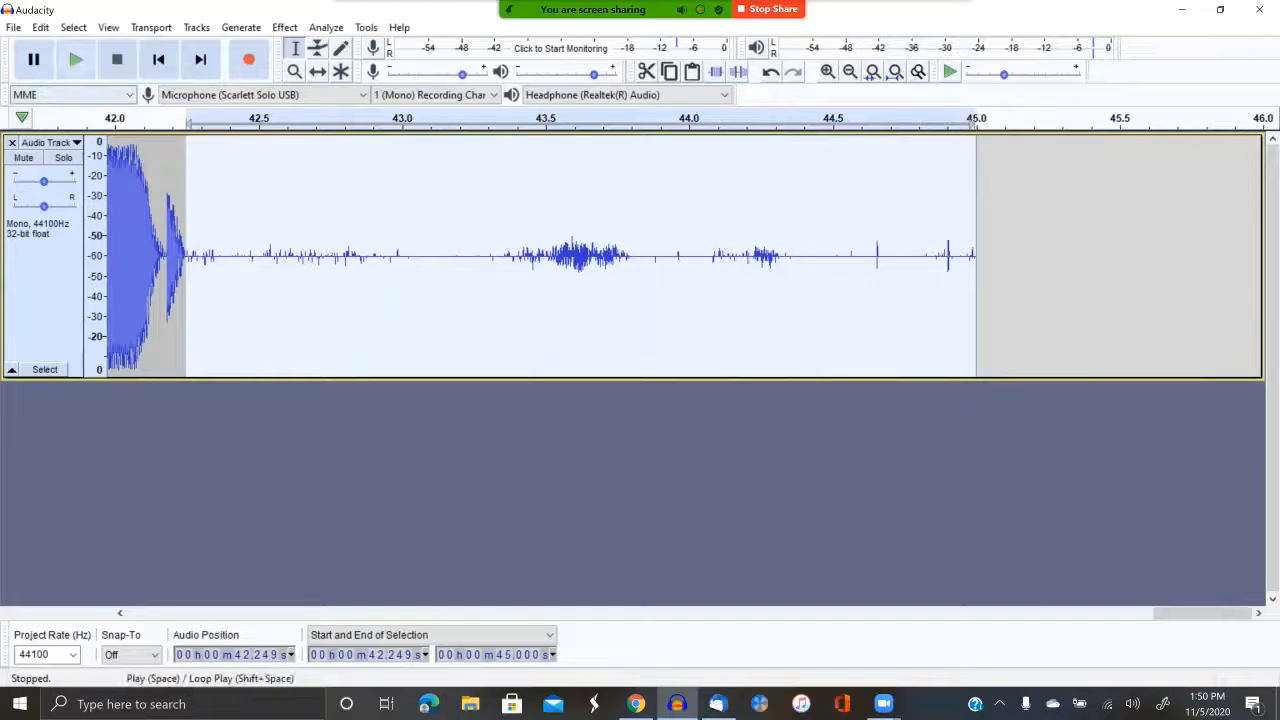
left_click(75, 60)
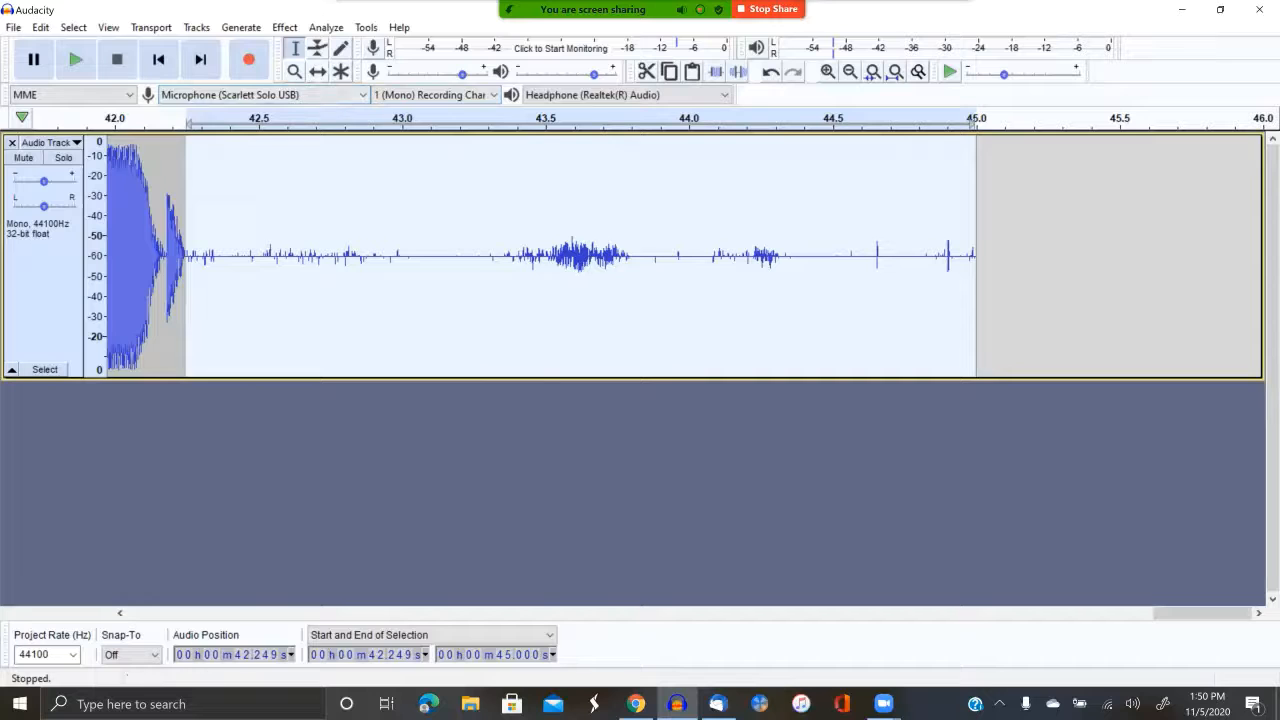
left_click(285, 28)
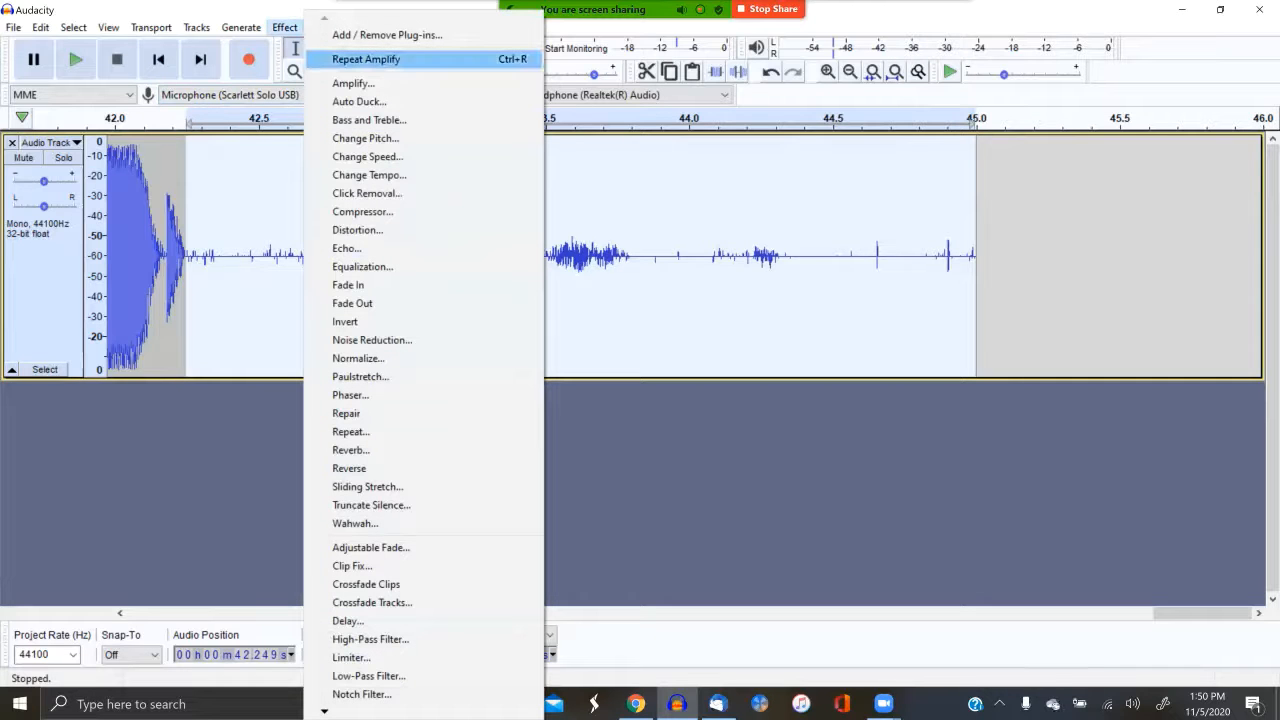
key("Return")
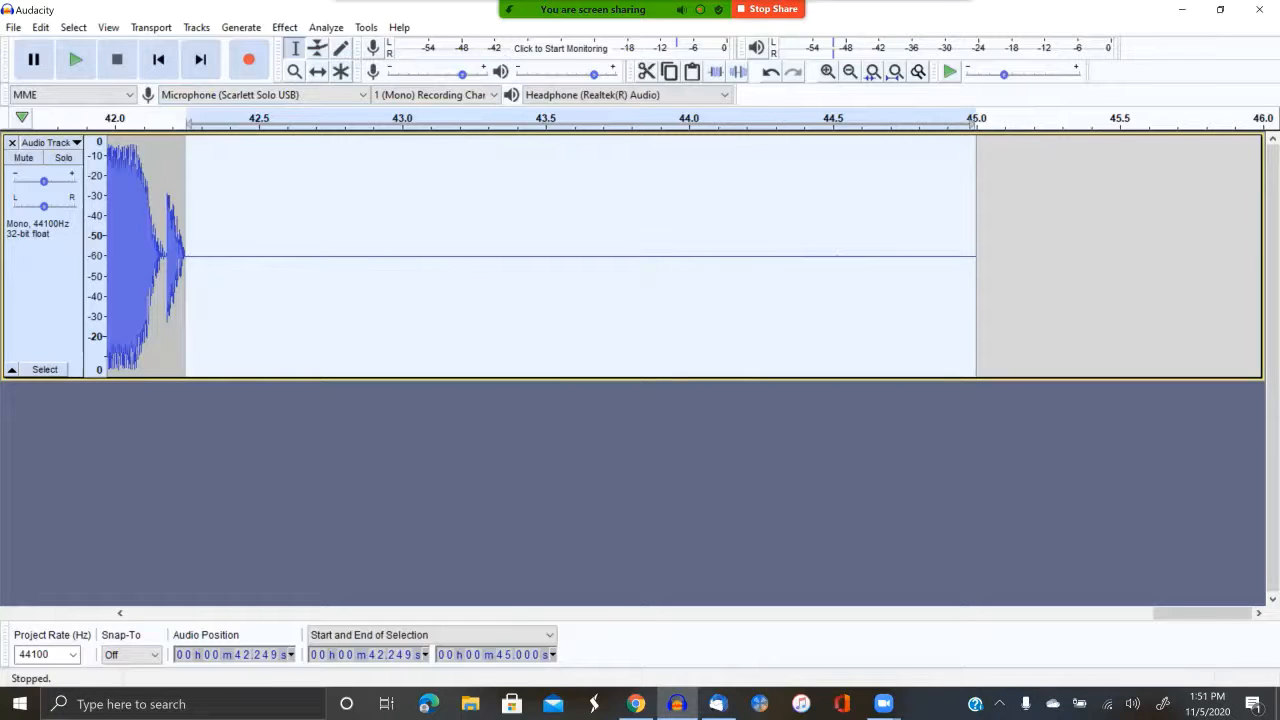
left_click(580, 256)
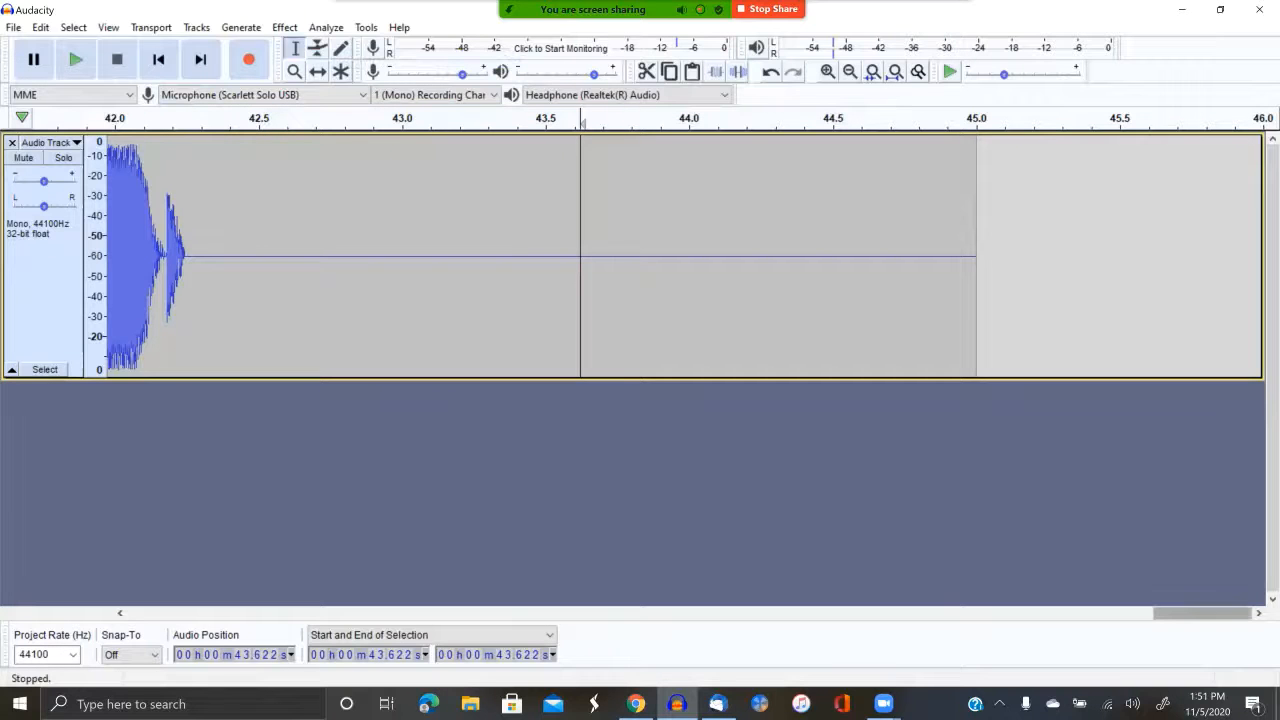
Step: Suppress the background noise in the pause from 40.818 to 41.599 seconds and the small noise from 38.356 to 38.449 seconds
left_click_drag(1200, 612, 1132, 612)
left_click_drag(779, 260, 555, 260)
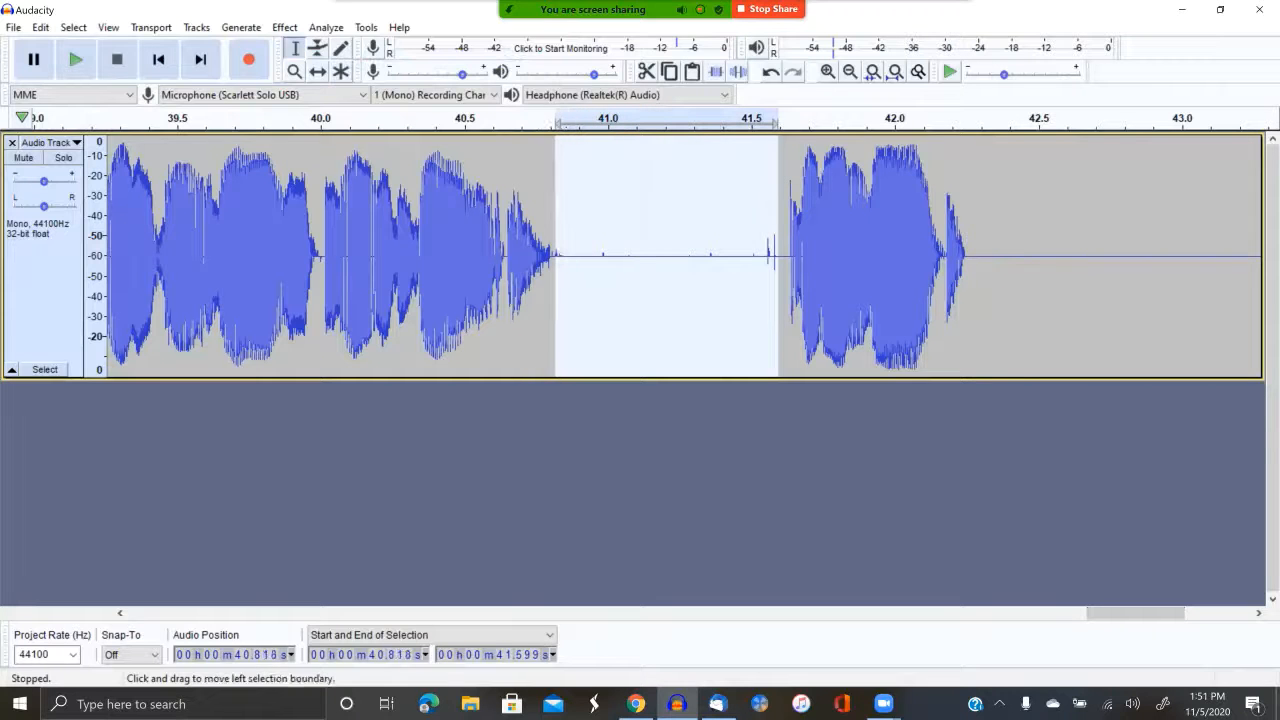
key("ctrl+l")
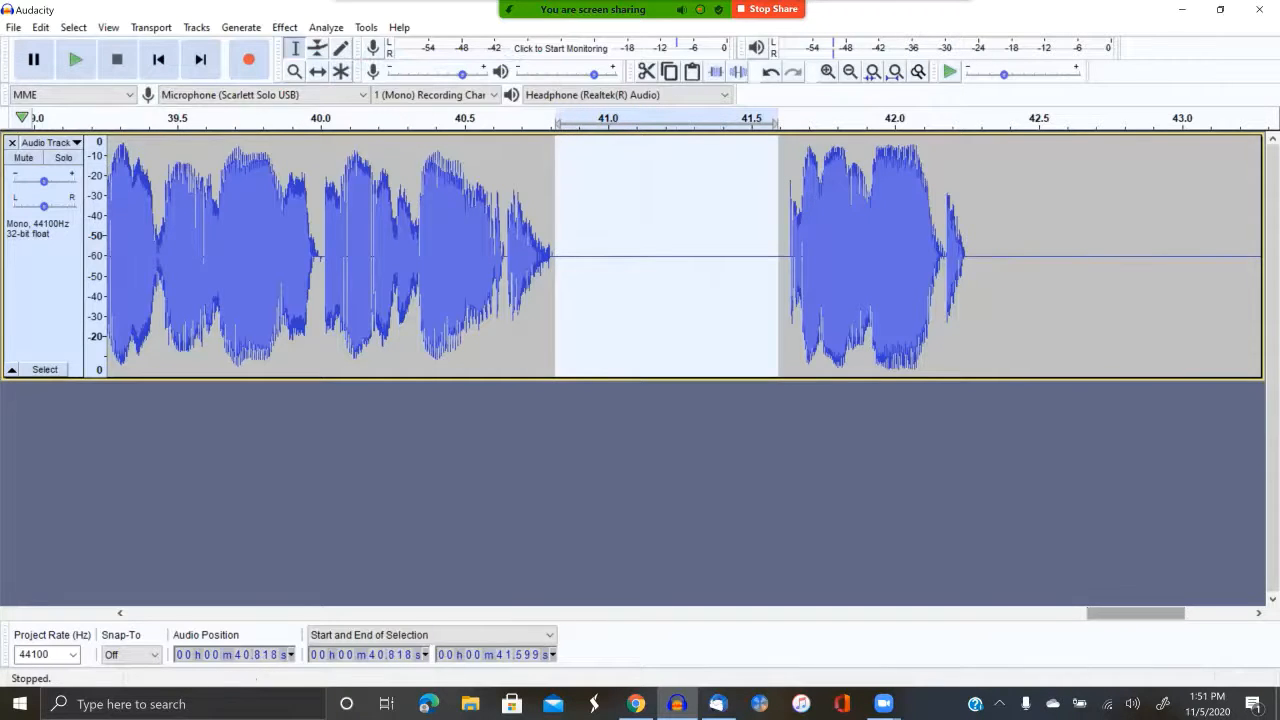
left_click_drag(1136, 612, 1058, 612)
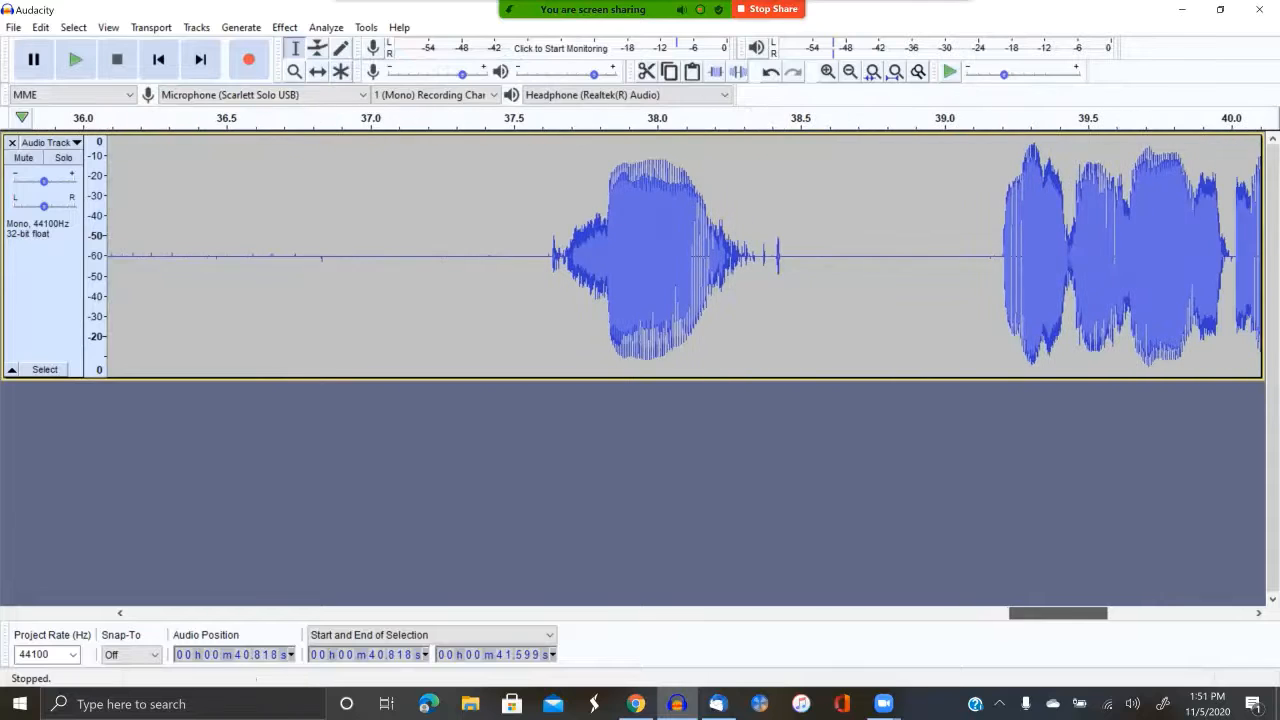
left_click_drag(787, 250, 760, 250)
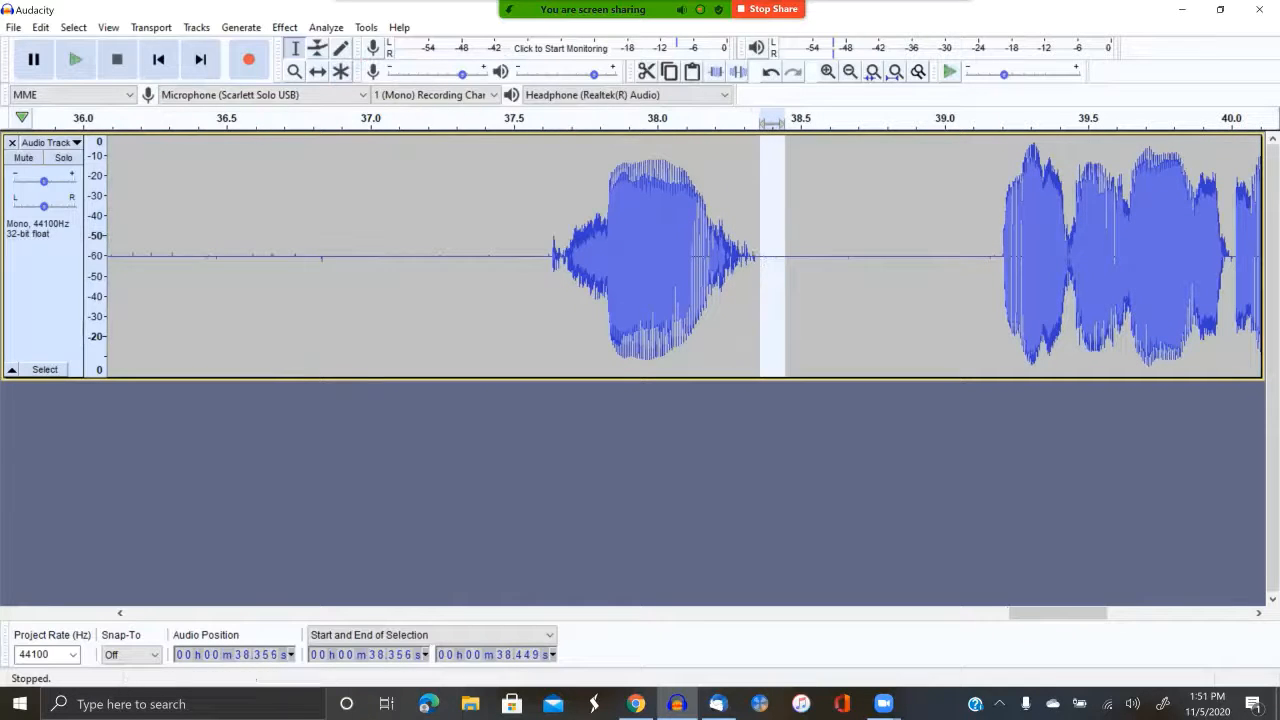
Step: Suppress the background noise in the pauses from 34.162 to 37.602 seconds and from 30.778 to 32.087 seconds
left_click_drag(1058, 612, 1005, 612)
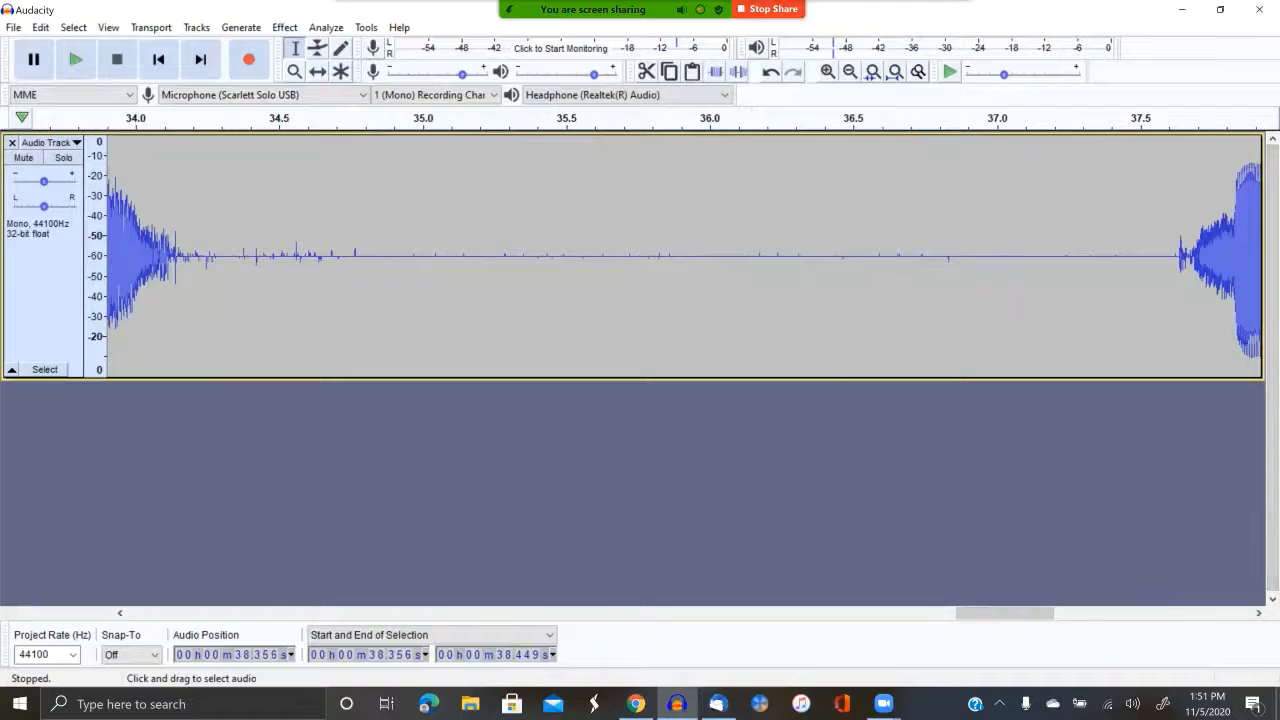
left_click_drag(1168, 250, 181, 250)
key("ctrl+l")
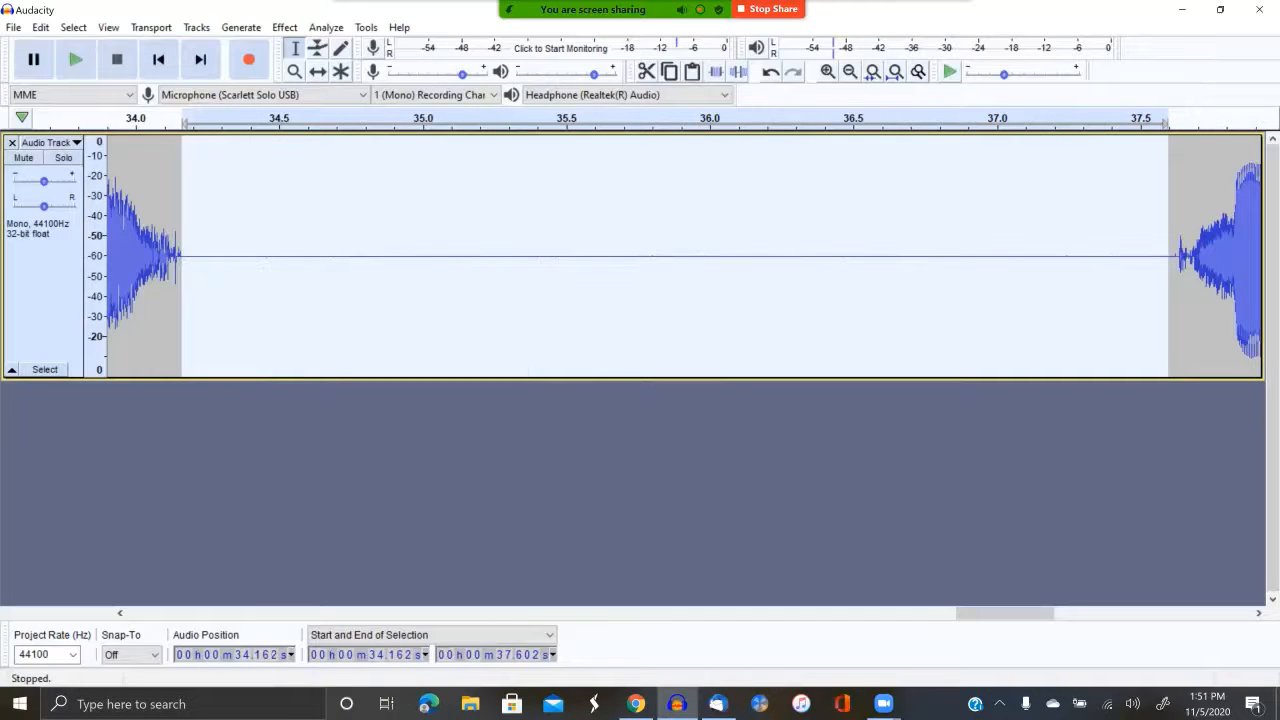
left_click_drag(1005, 613, 890, 613)
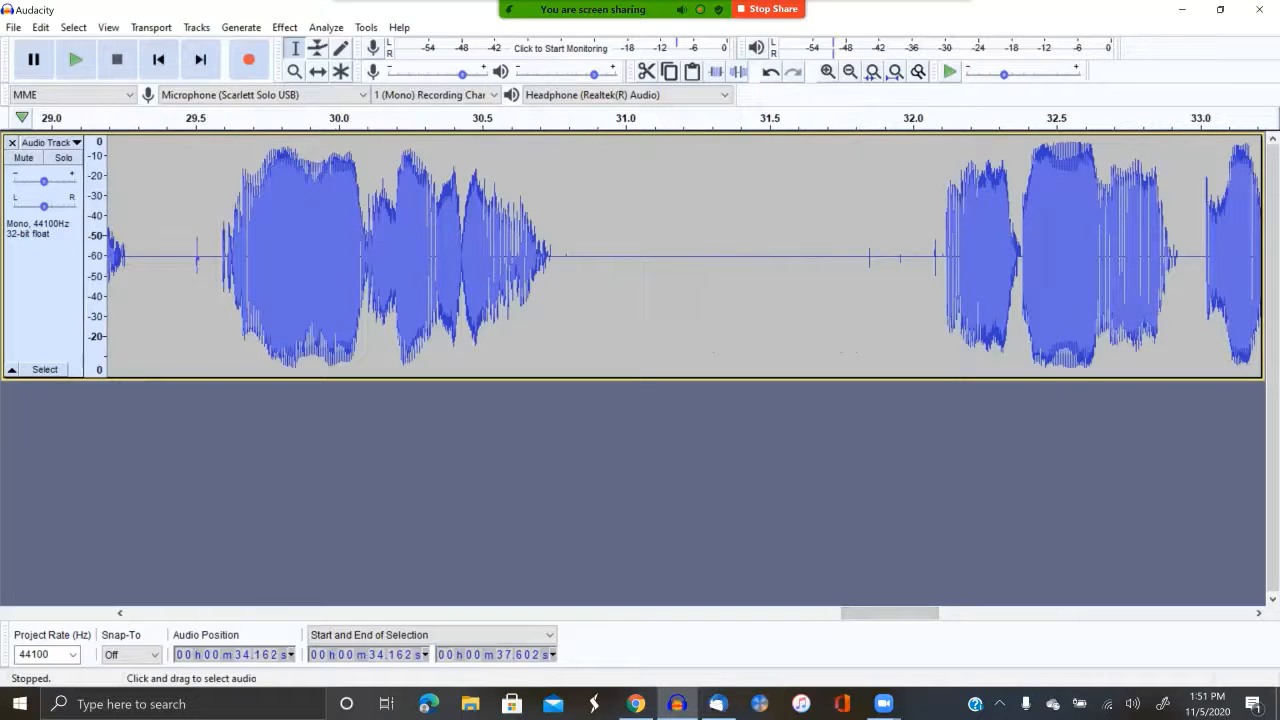
left_click_drag(937, 250, 562, 250)
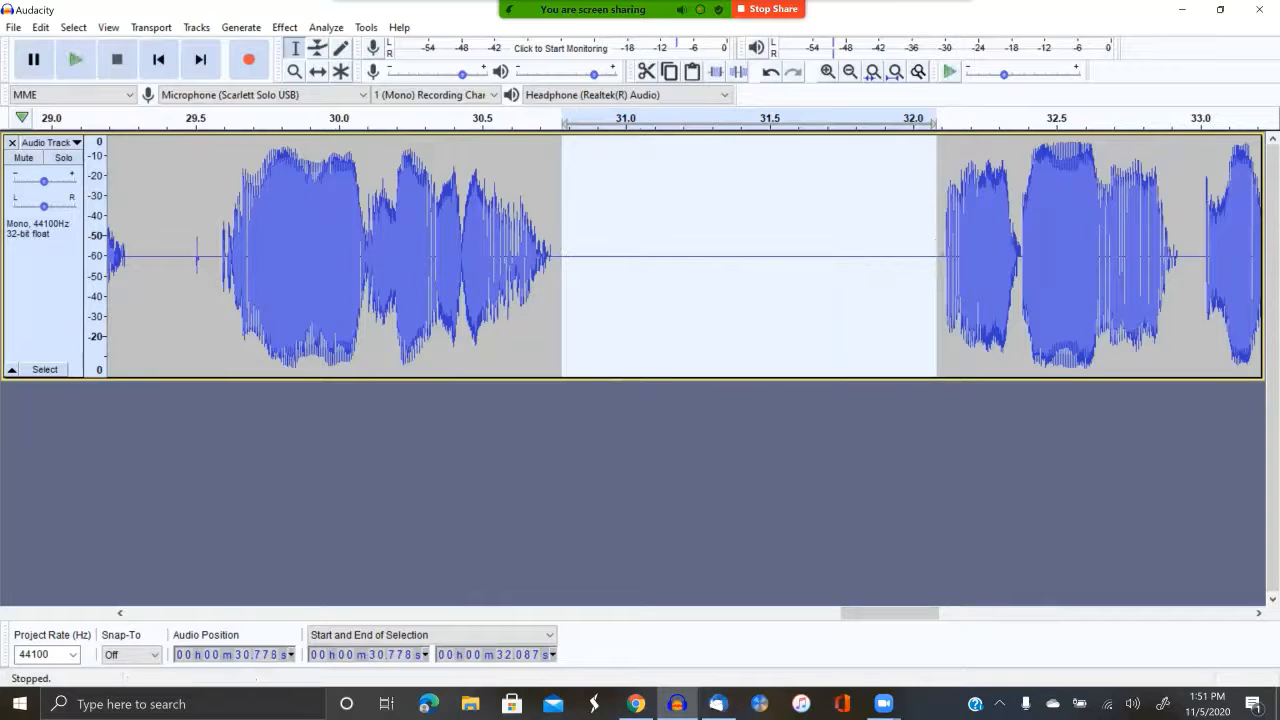
Step: Suppress the background noise in the pauses from 29.263 to 29.588 seconds and from 25.707 to 28.511 seconds
left_click_drag(890, 612, 846, 612)
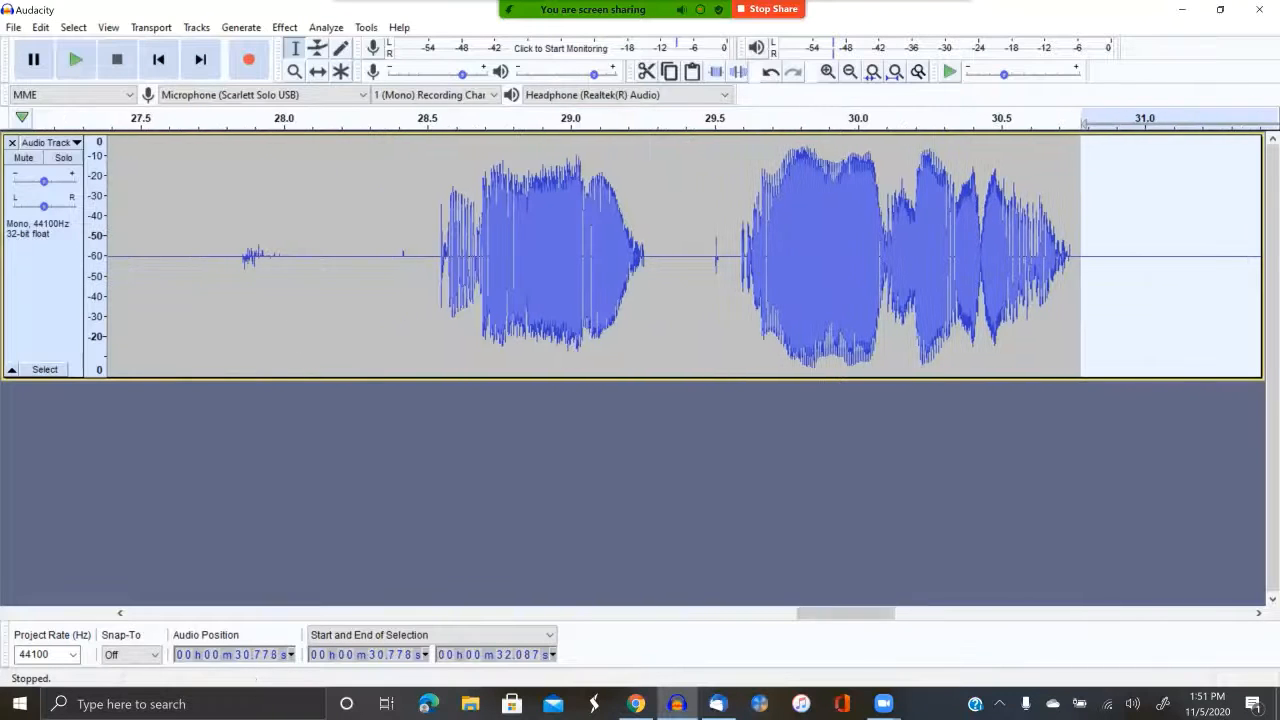
left_click_drag(740, 250, 647, 250)
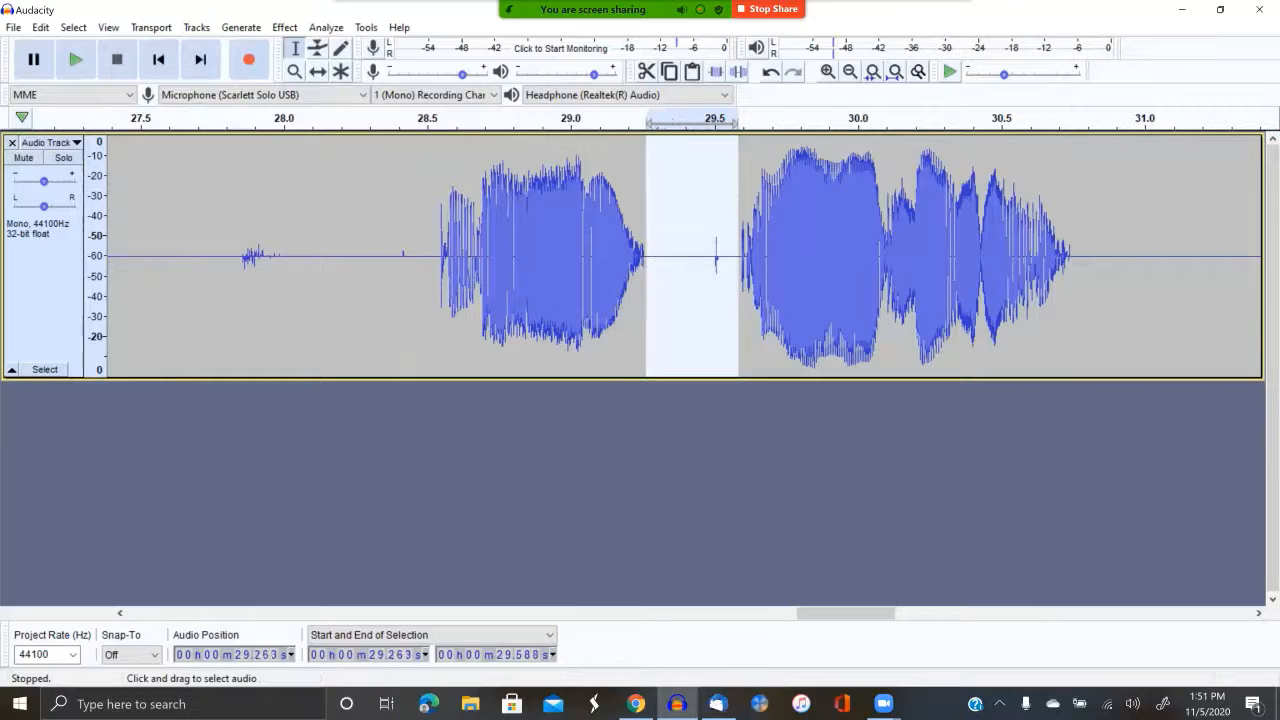
left_click_drag(845, 612, 798, 612)
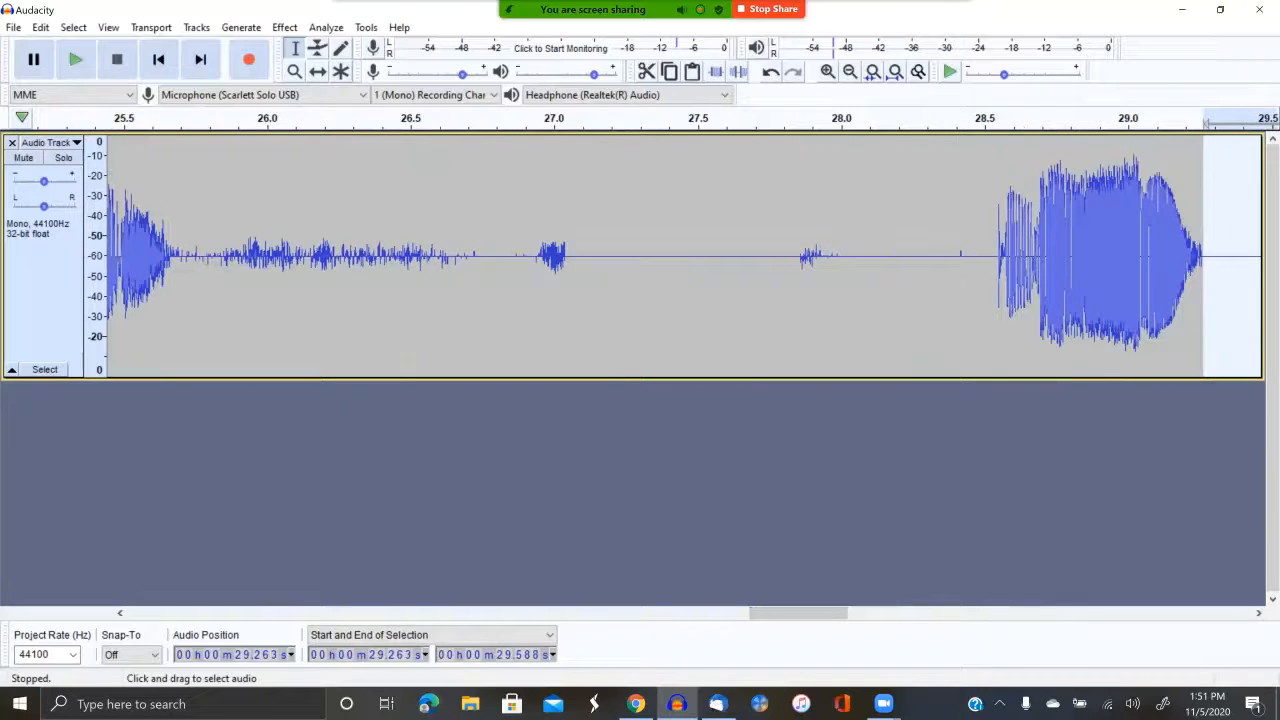
left_click_drag(986, 250, 184, 250)
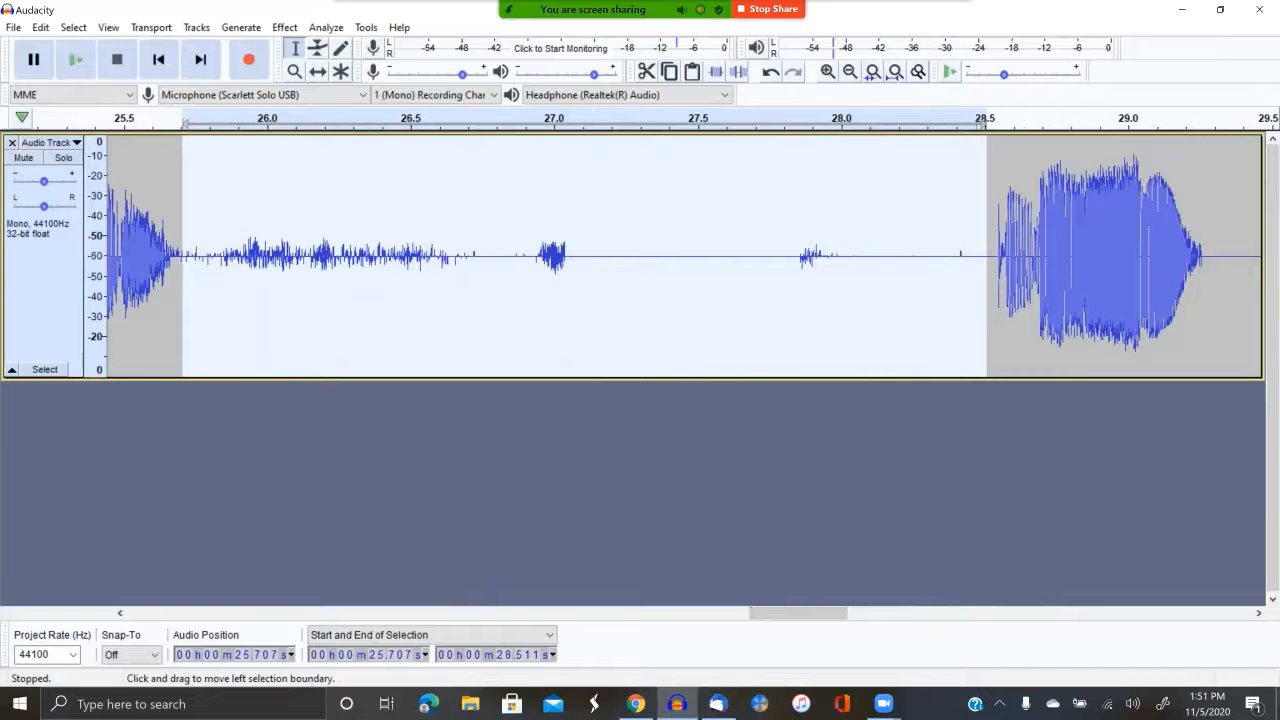
key("ctrl+r")
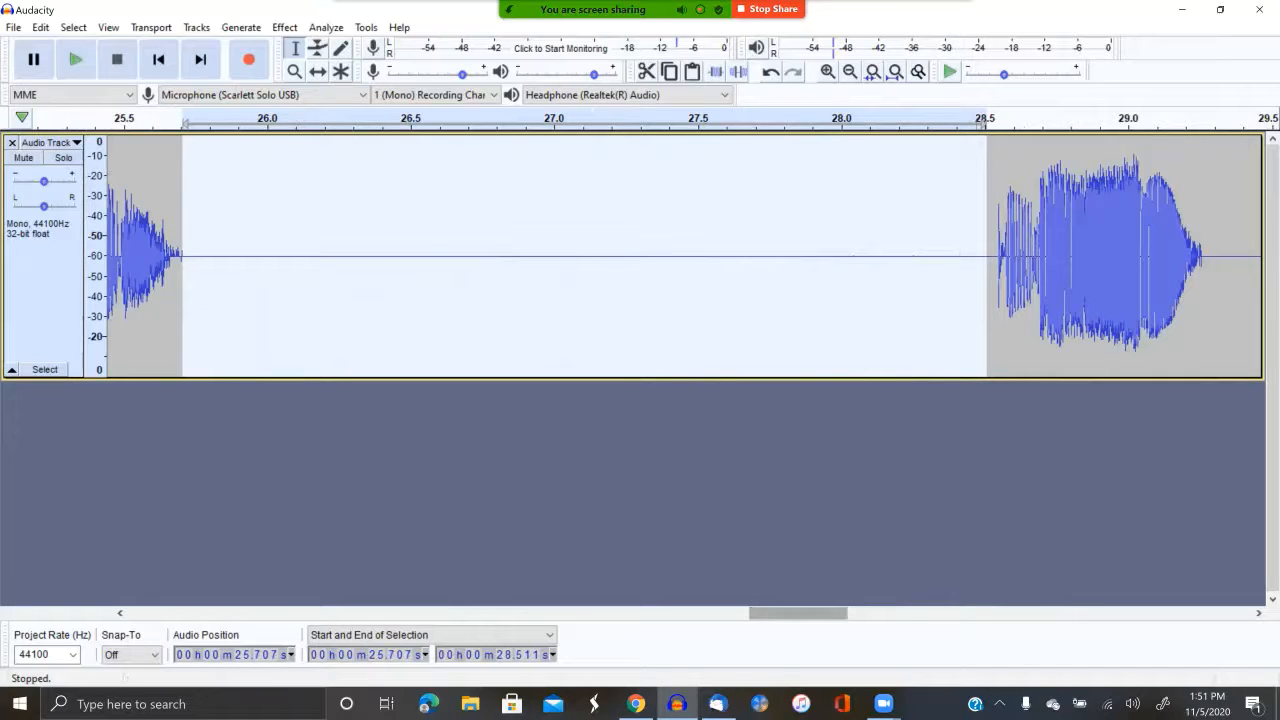
Step: Suppress the background noise in the pauses from 20.831 to 23.902 seconds and from 17.717 to 18.599 seconds
left_click_drag(798, 613, 668, 613)
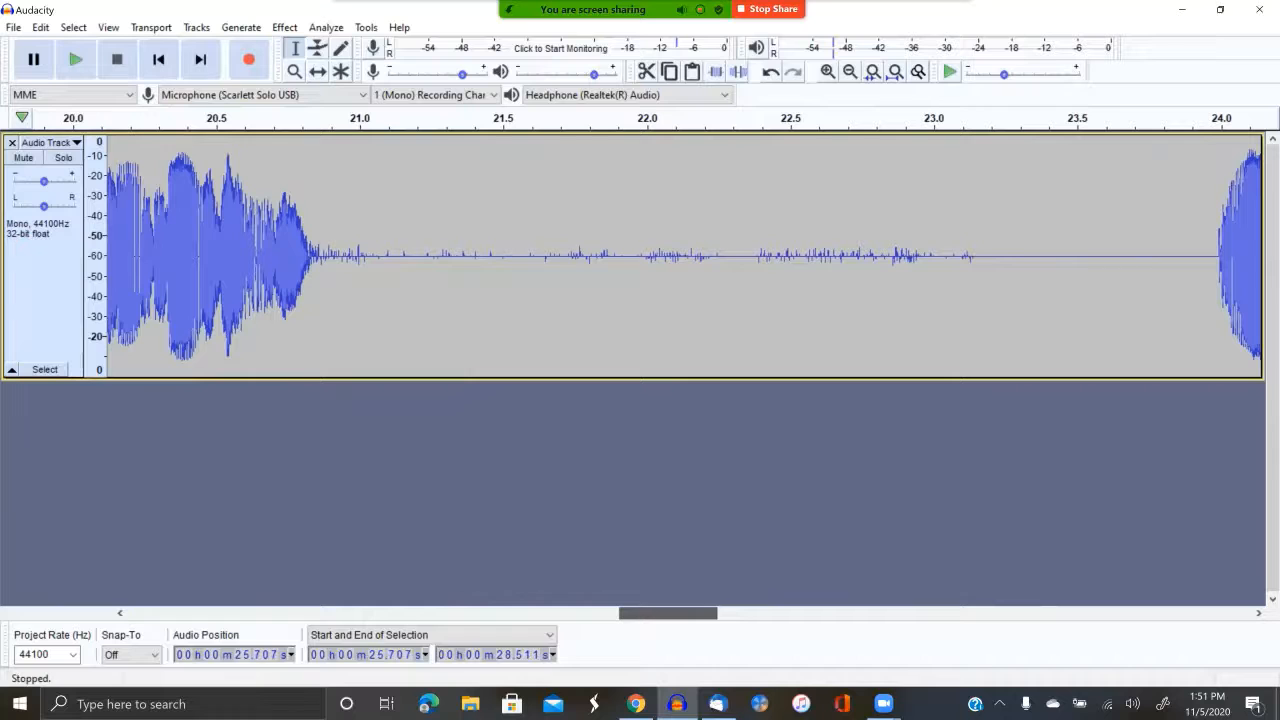
left_click_drag(1192, 260, 311, 260)
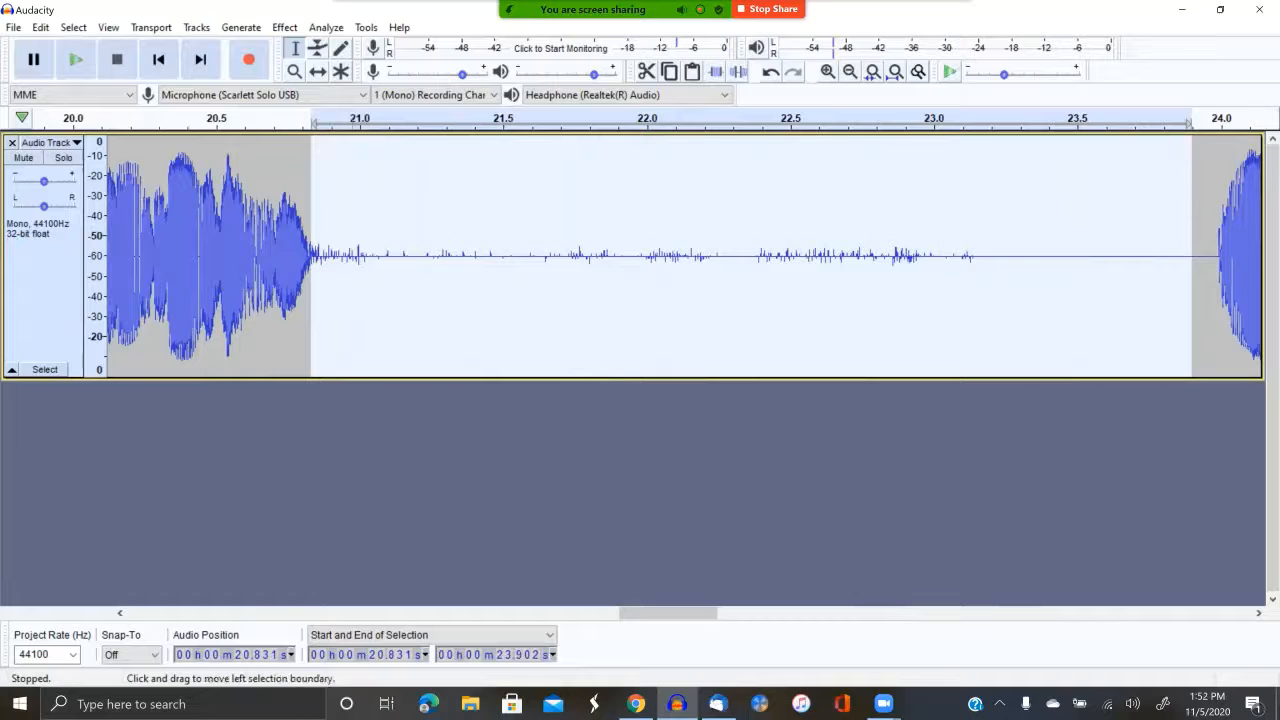
key("ctrl+l")
left_click_drag(668, 613, 581, 613)
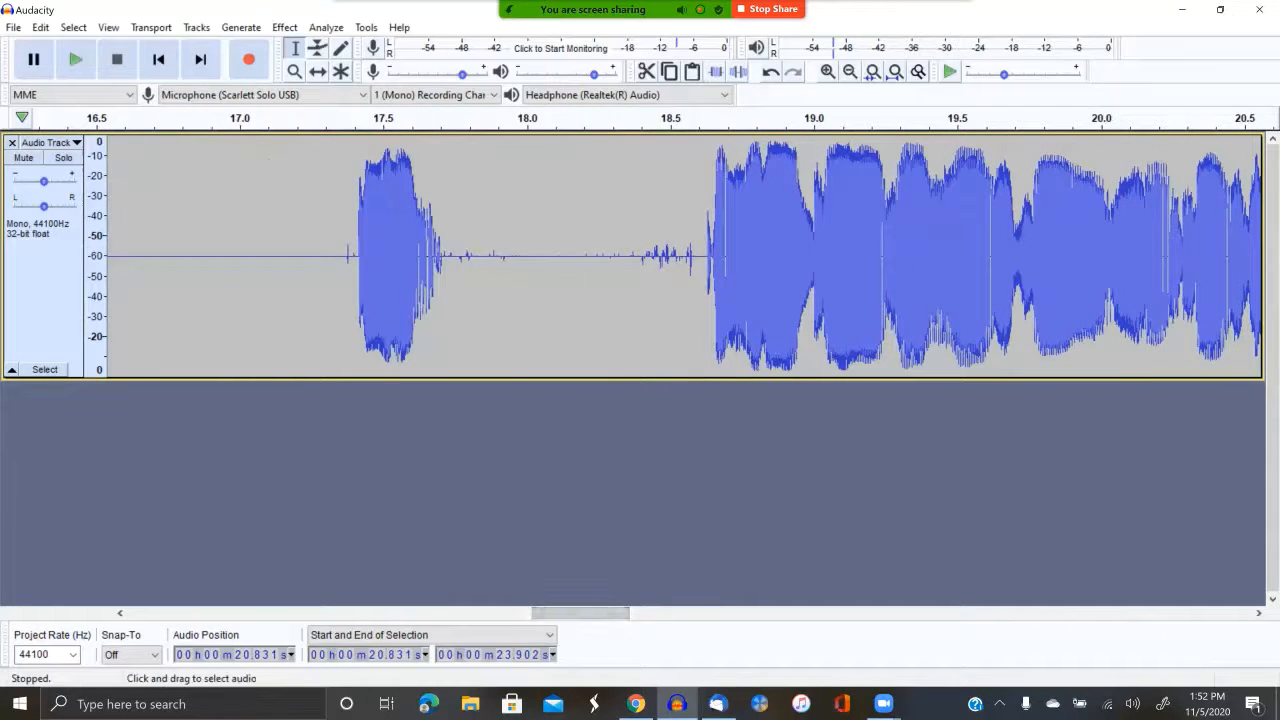
left_click_drag(699, 250, 445, 250)
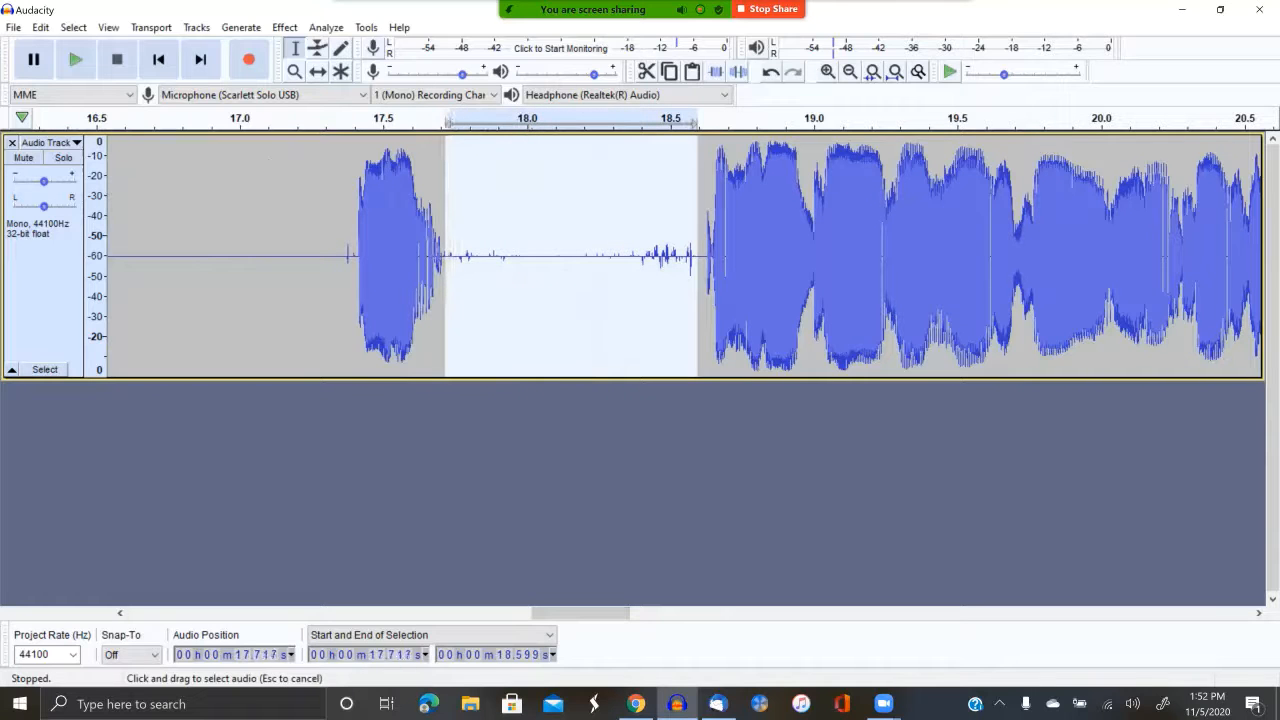
key("ctrl+l")
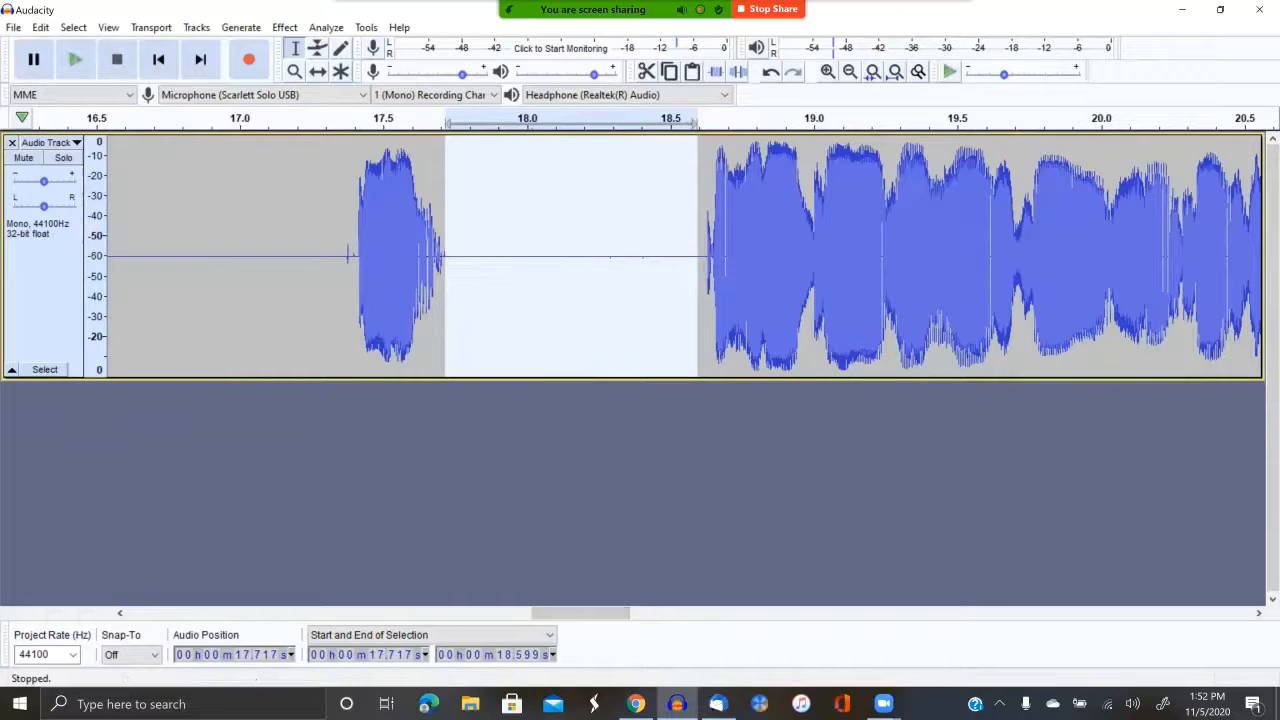
Step: Suppress the noise trailing the phrase at the start of the pause, from 14.643 to 14.991 seconds
left_click_drag(580, 613, 518, 613)
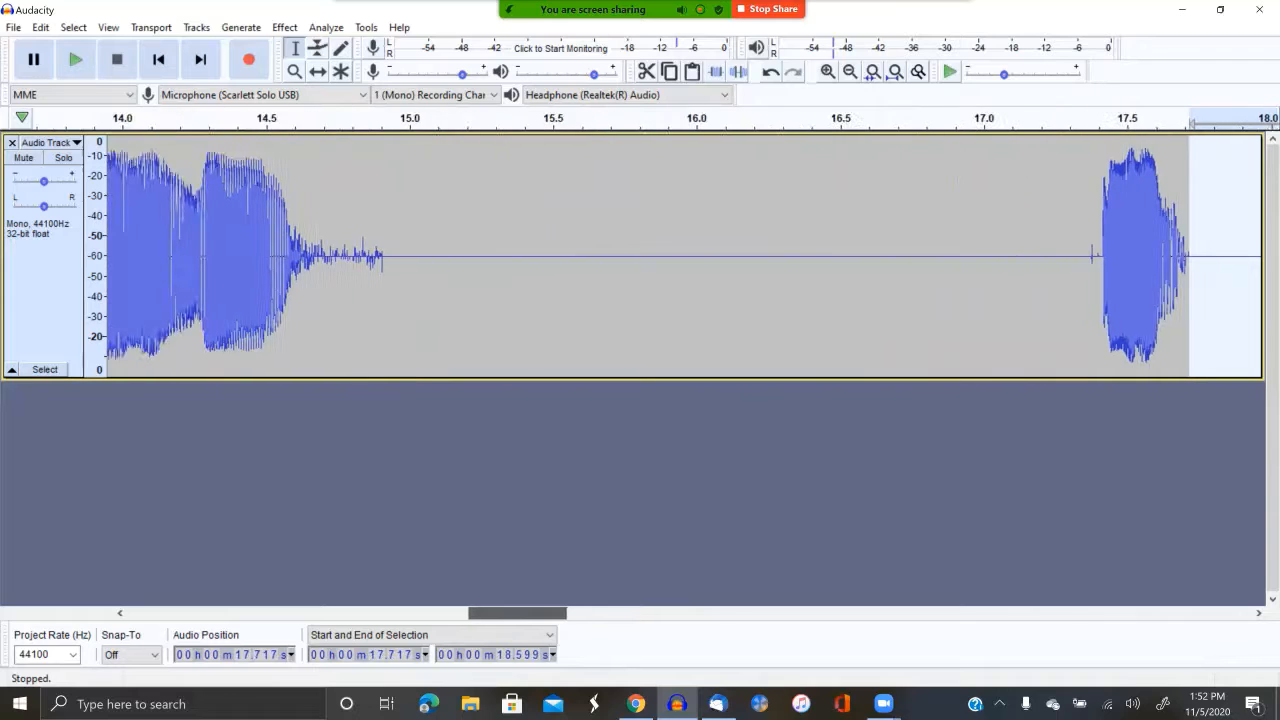
left_click_drag(1091, 250, 310, 250)
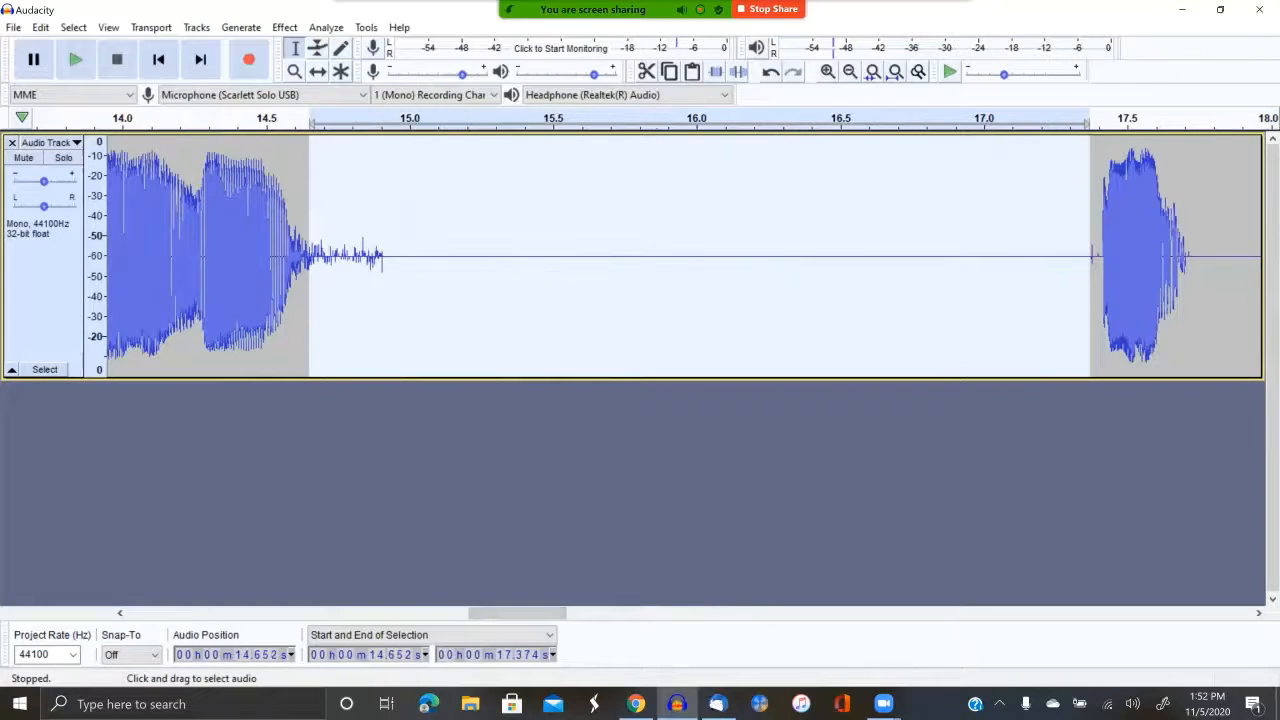
left_click(429, 256)
left_click_drag(406, 250, 306, 250)
key("ctrl+l")
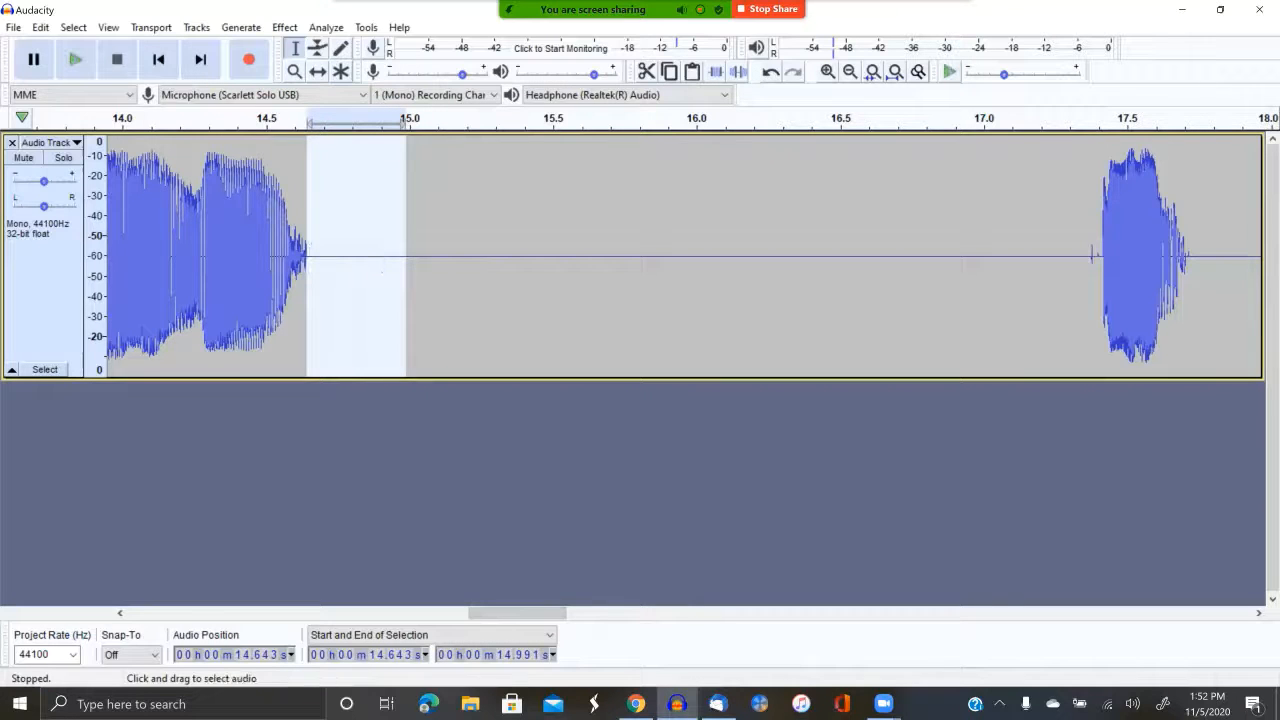
Step: Suppress the background noise in the pauses from 10.826 to 13.163 seconds and from 8.501 to 10.086 seconds
left_click_drag(517, 613, 432, 613)
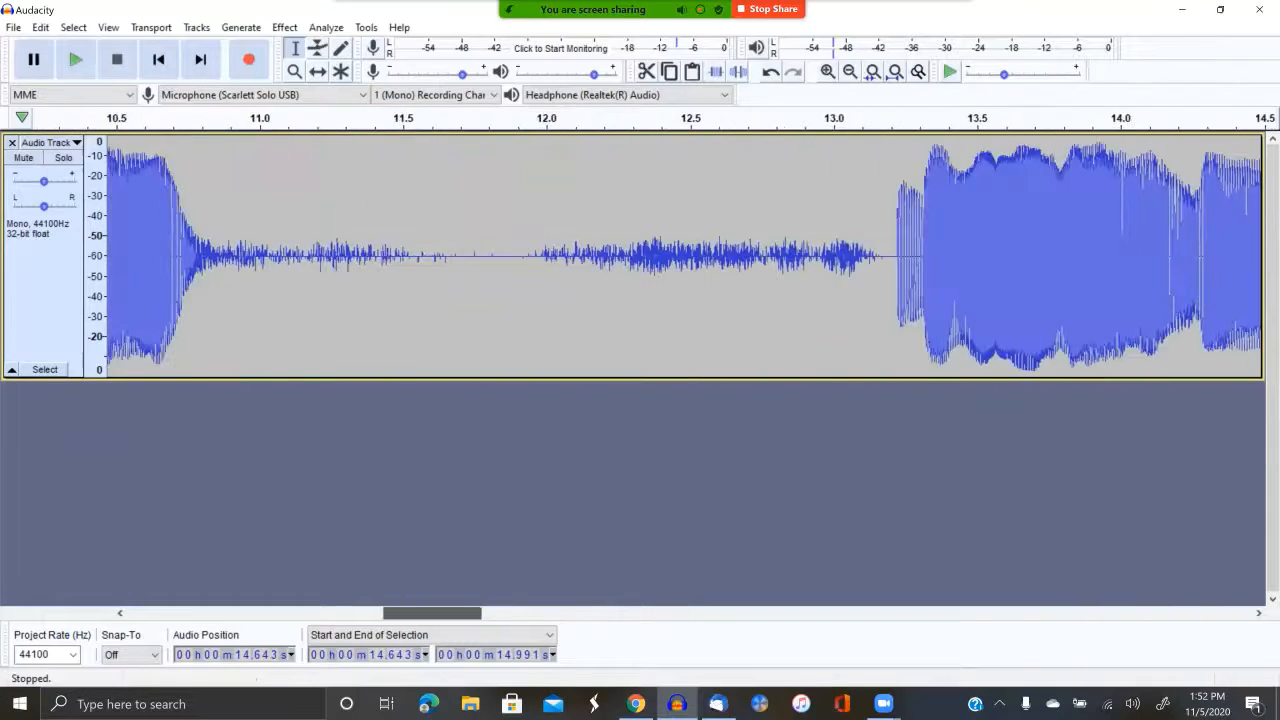
left_click_drag(880, 250, 209, 250)
key("ctrl+l")
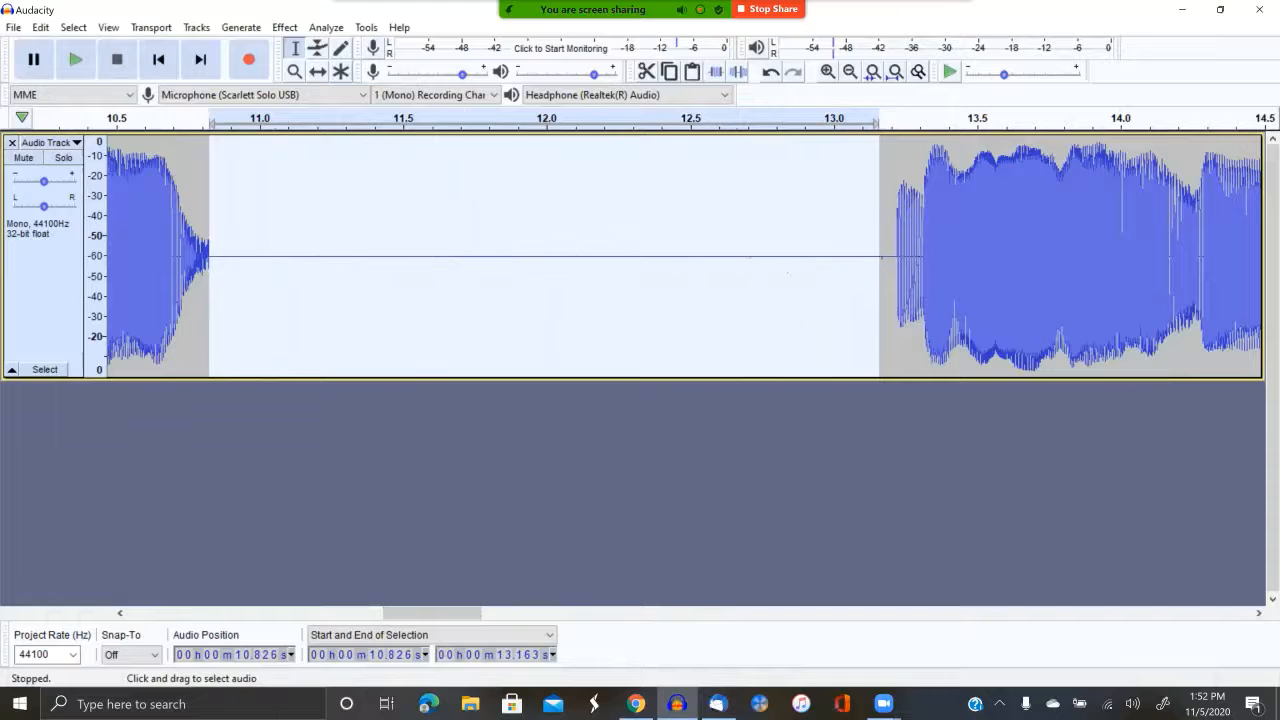
left_click_drag(432, 612, 368, 612)
left_click_drag(740, 255, 306, 255)
key("ctrl+l")
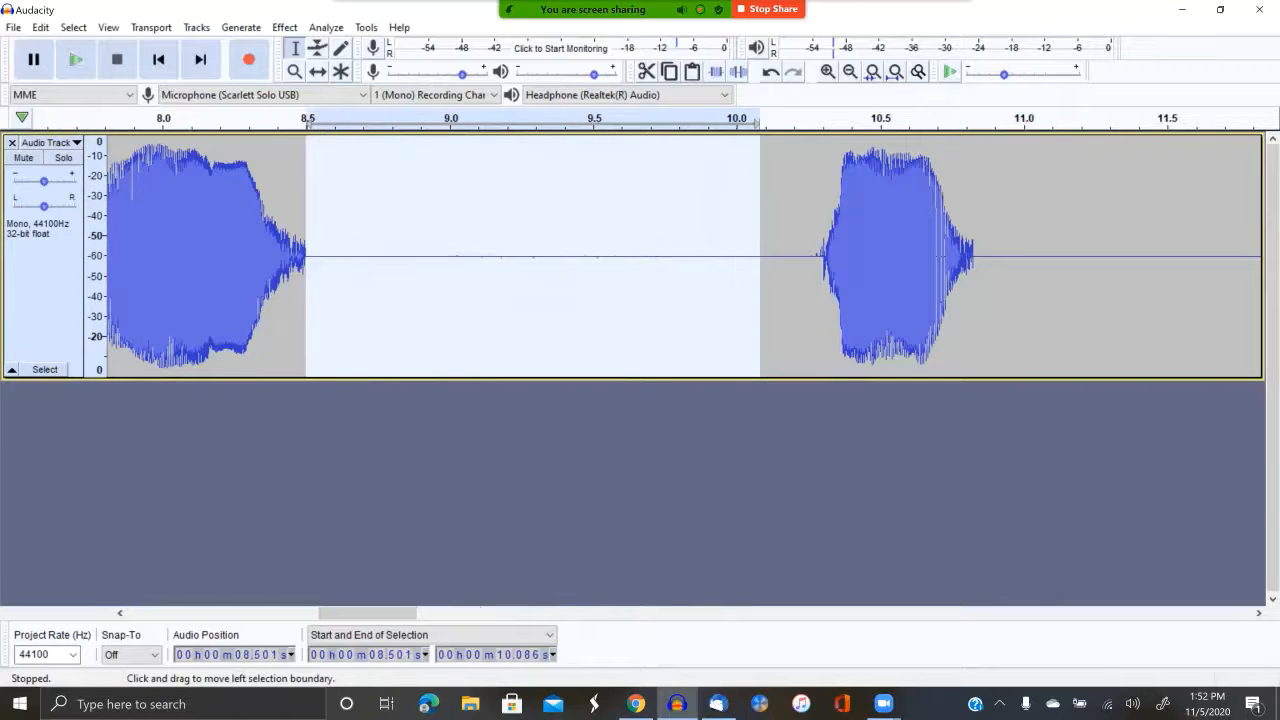
Step: Suppress the noise in both parts of the pause, from 6.914 to 7.465 seconds and from 4.563 to 5.811 seconds
left_click_drag(367, 613, 273, 613)
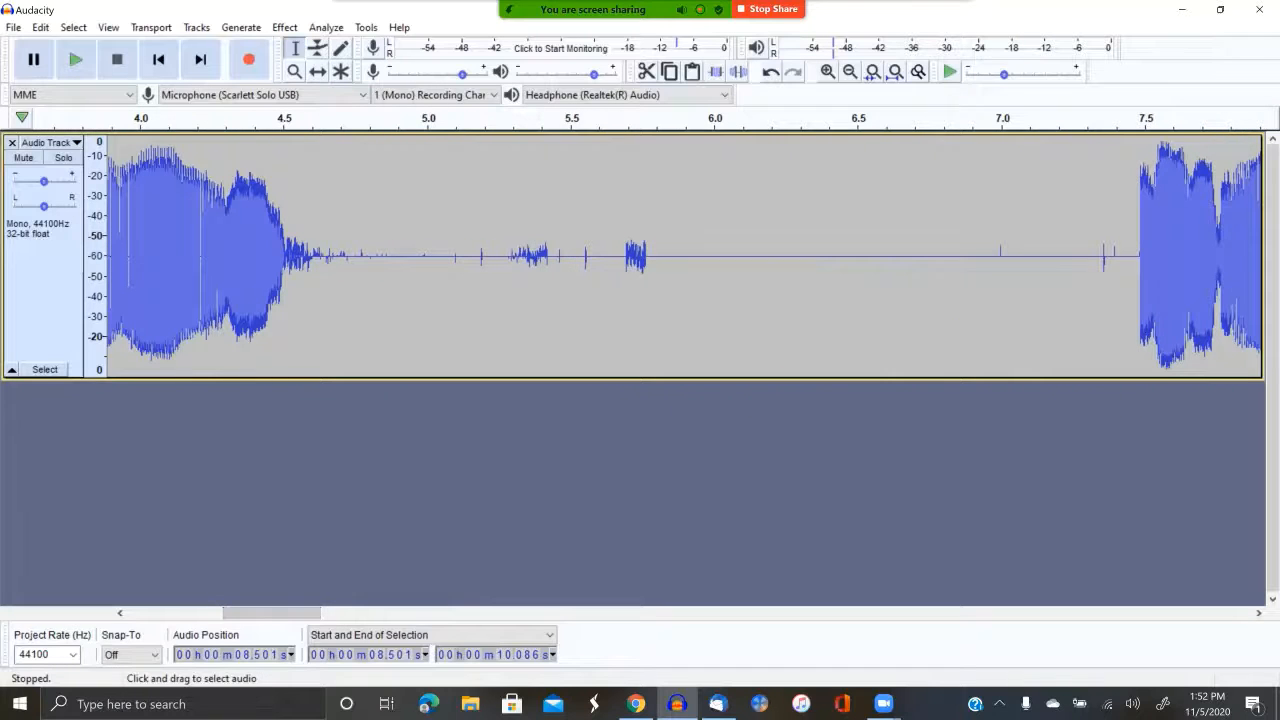
left_click_drag(1136, 250, 977, 250)
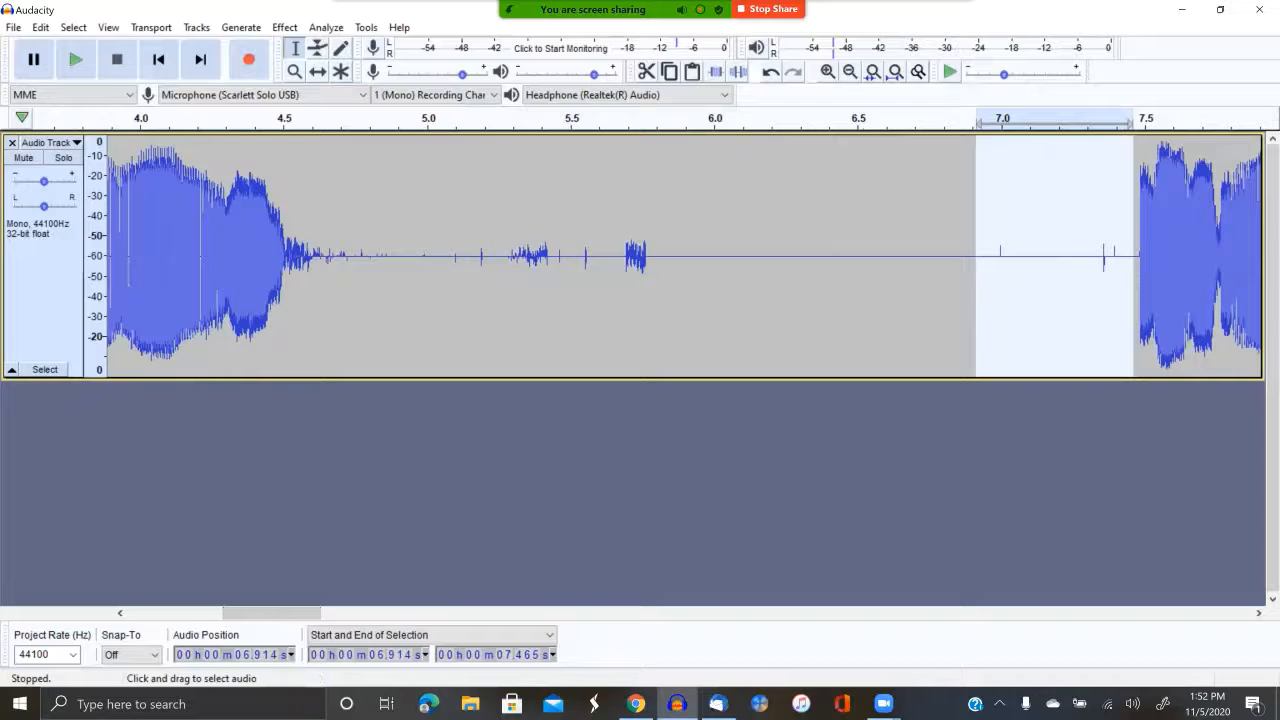
key("ctrl+l")
left_click_drag(658, 250, 301, 250)
key("ctrl+l")
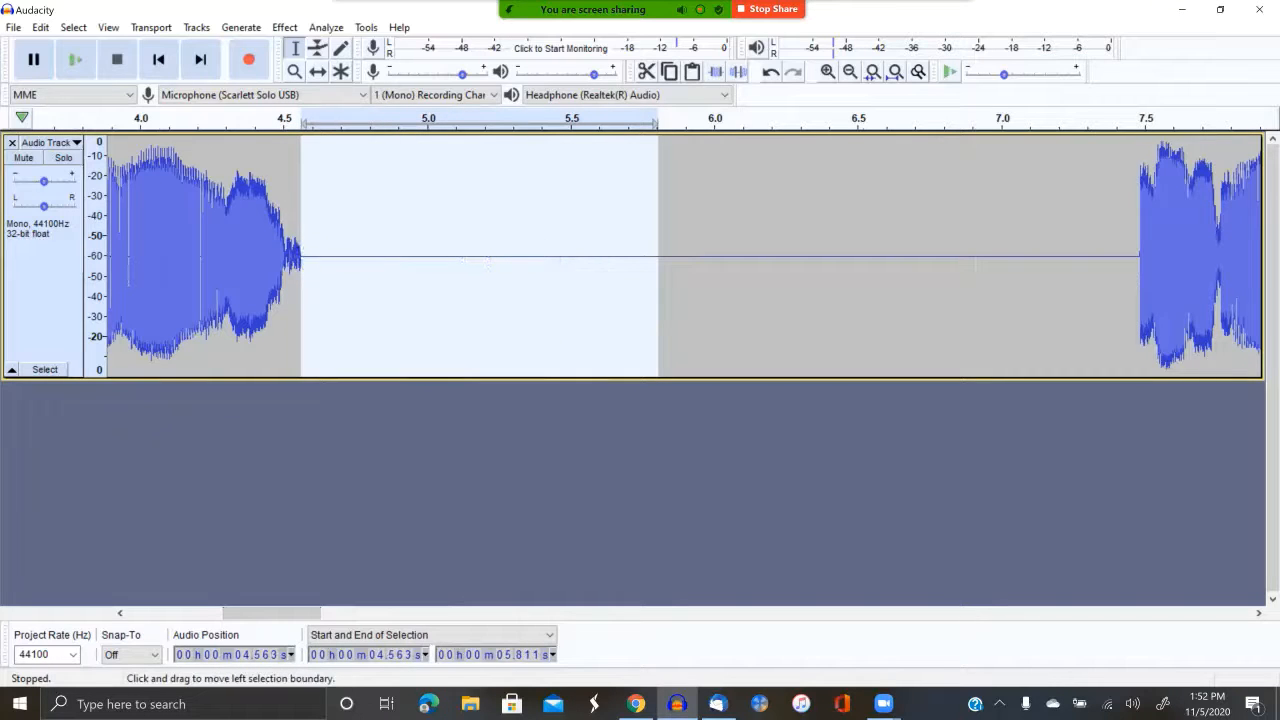
Step: Suppress the background noise in the pause between the first two phrases, from 1.741 to 2.174 seconds
scroll(640, 256, "left", 8)
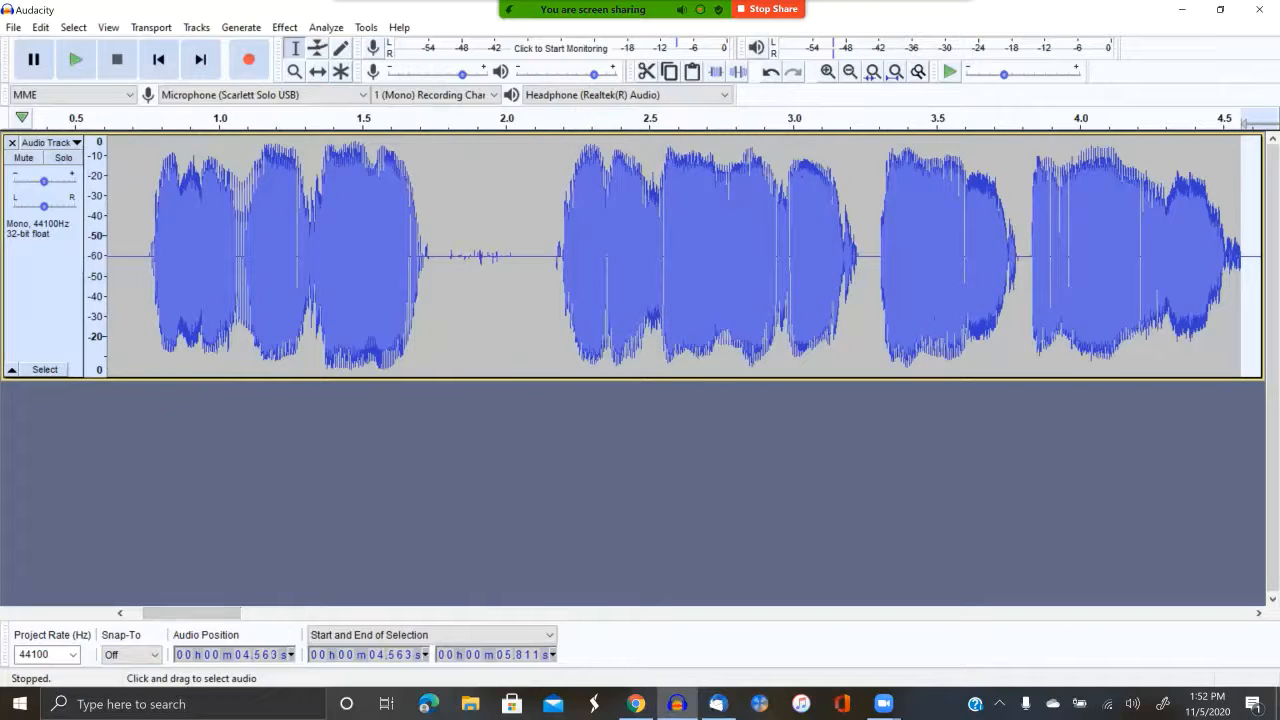
left_click_drag(556, 250, 431, 250)
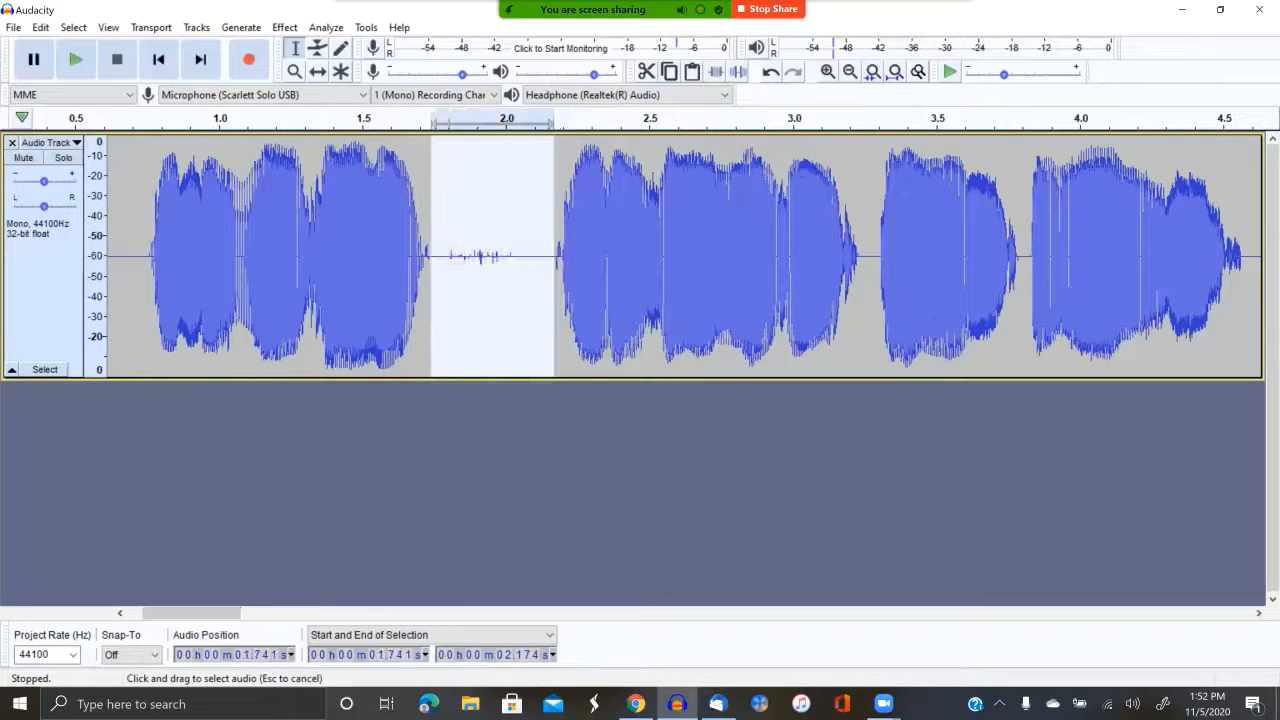
key("ctrl+l")
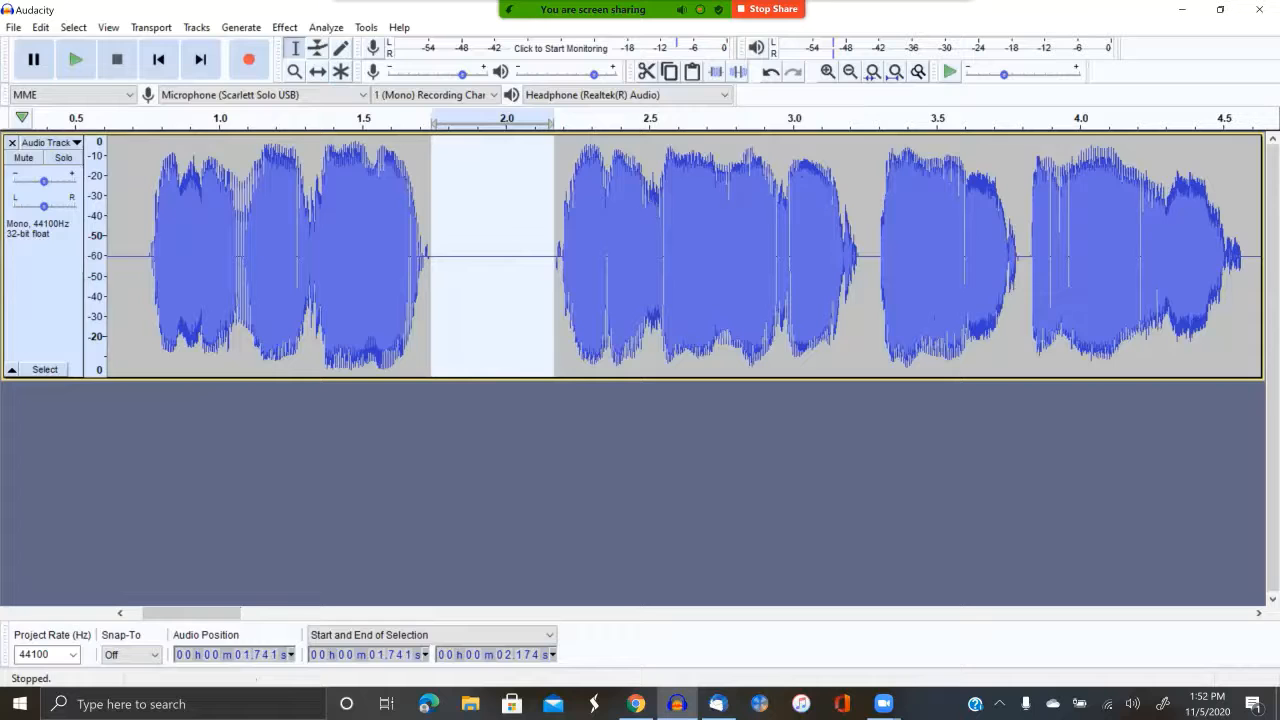
Step: Play back the cleaned-up audition from 0.740 seconds, just before the first phrase, to check the edited pauses
scroll(640, 256, "left", 2)
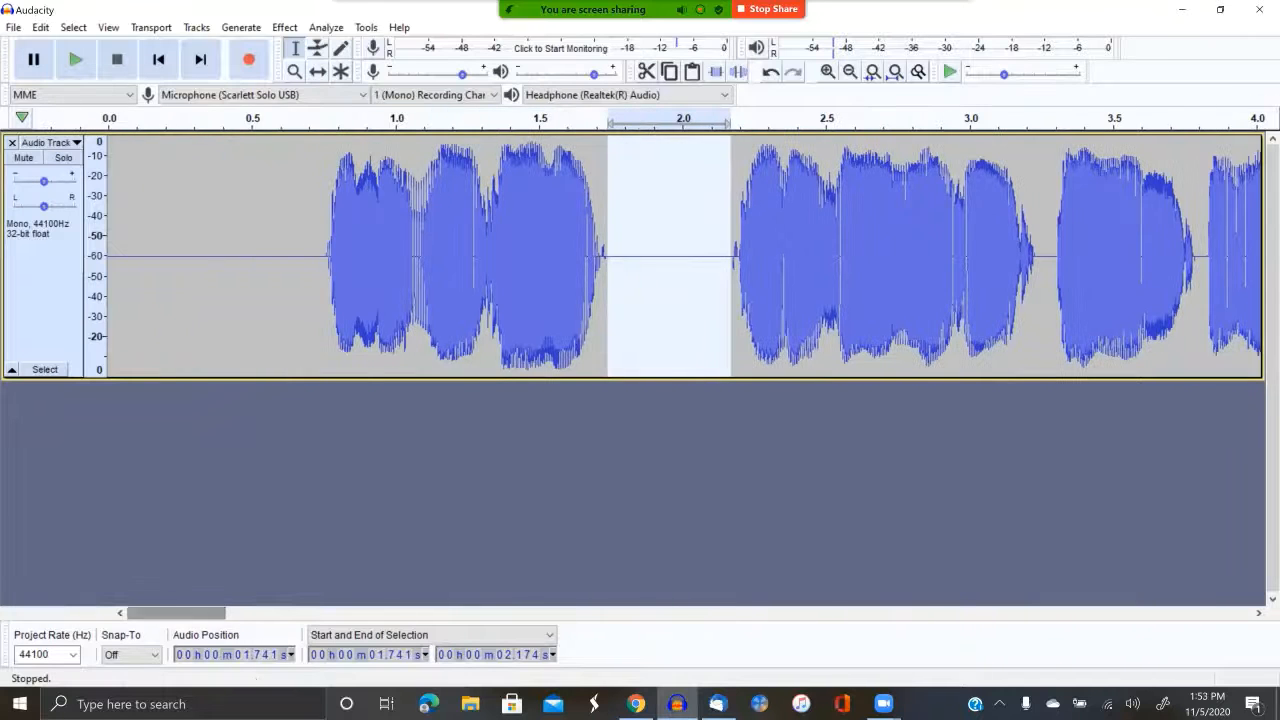
left_click(300, 480)
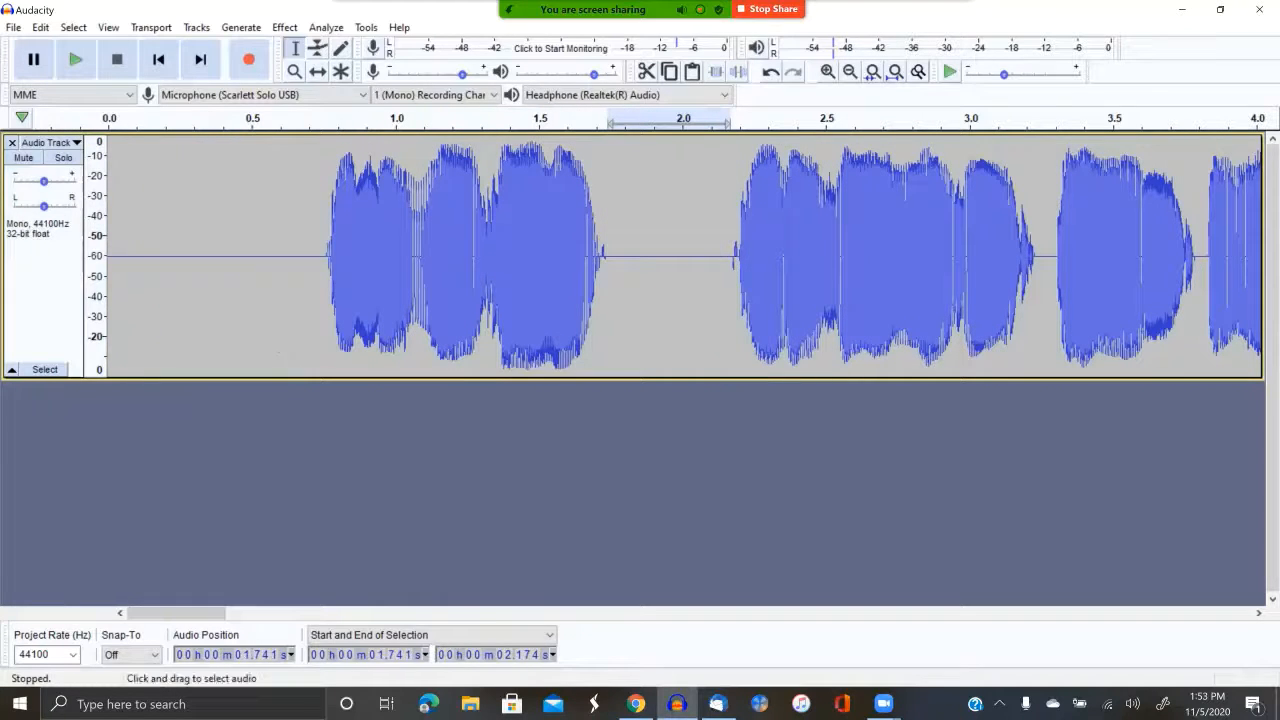
left_click(322, 250)
left_click(76, 60)
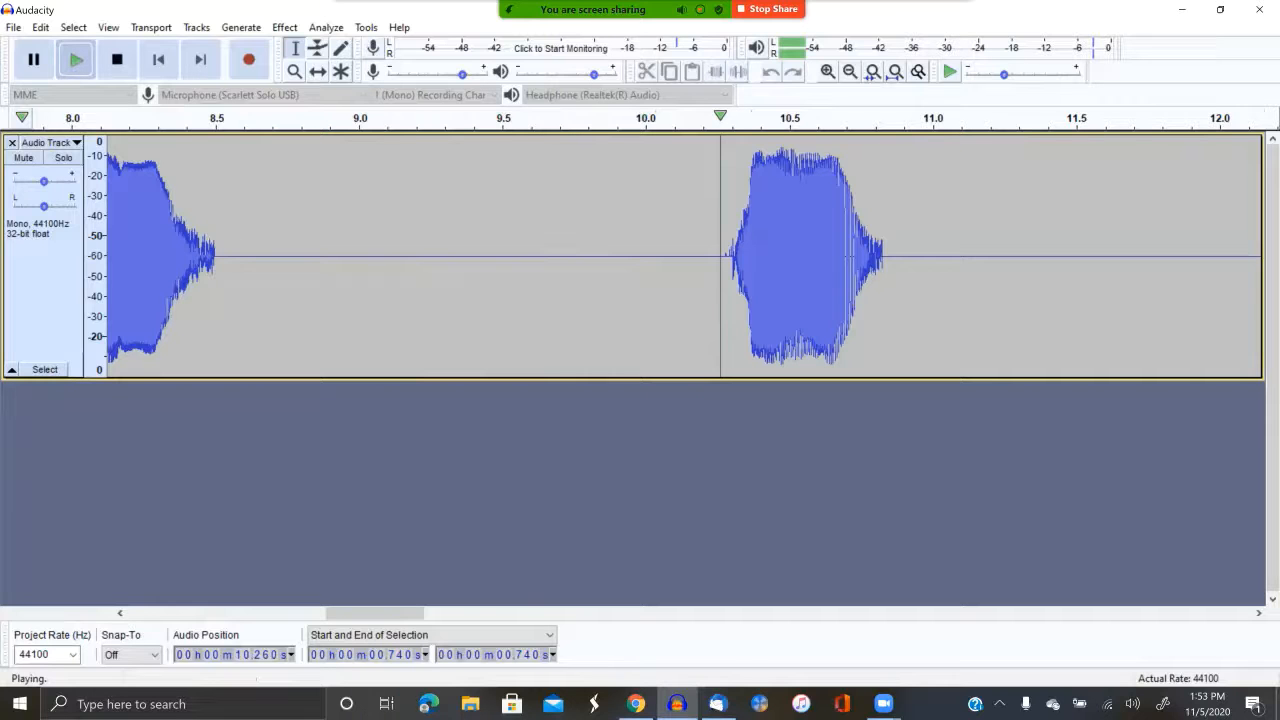
left_click(850, 72)
left_click(850, 72)
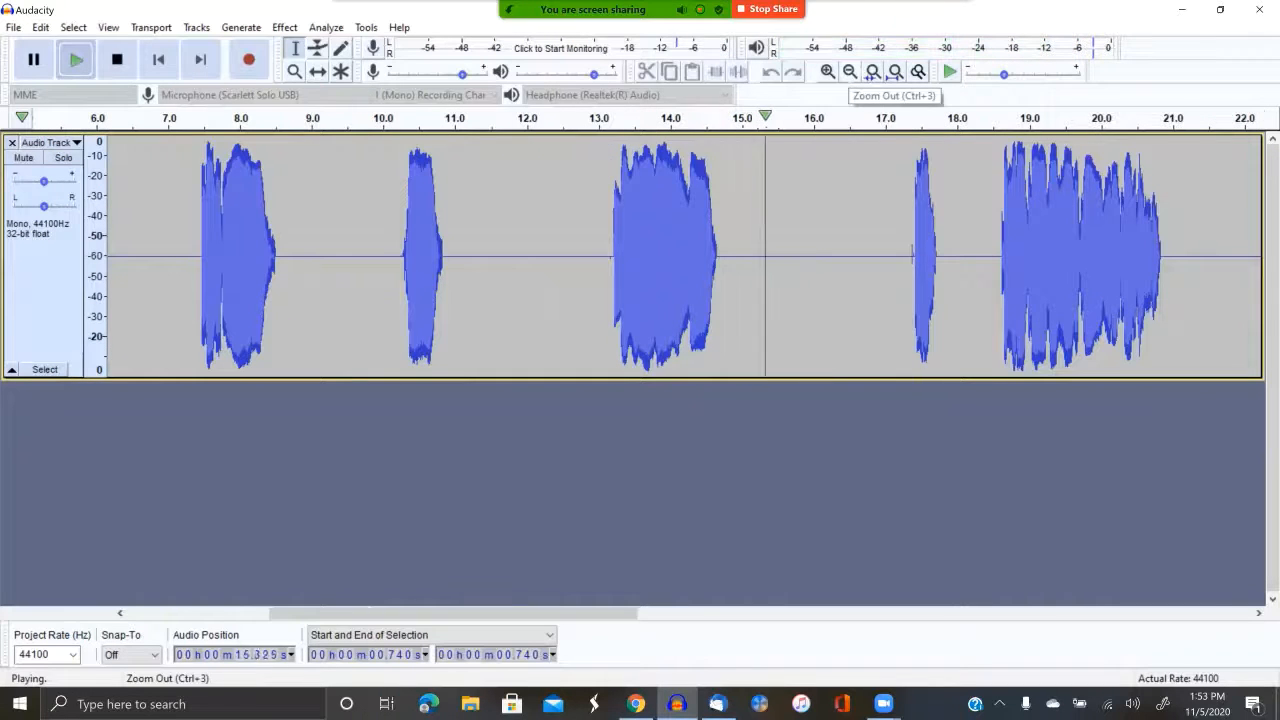
left_click(850, 72)
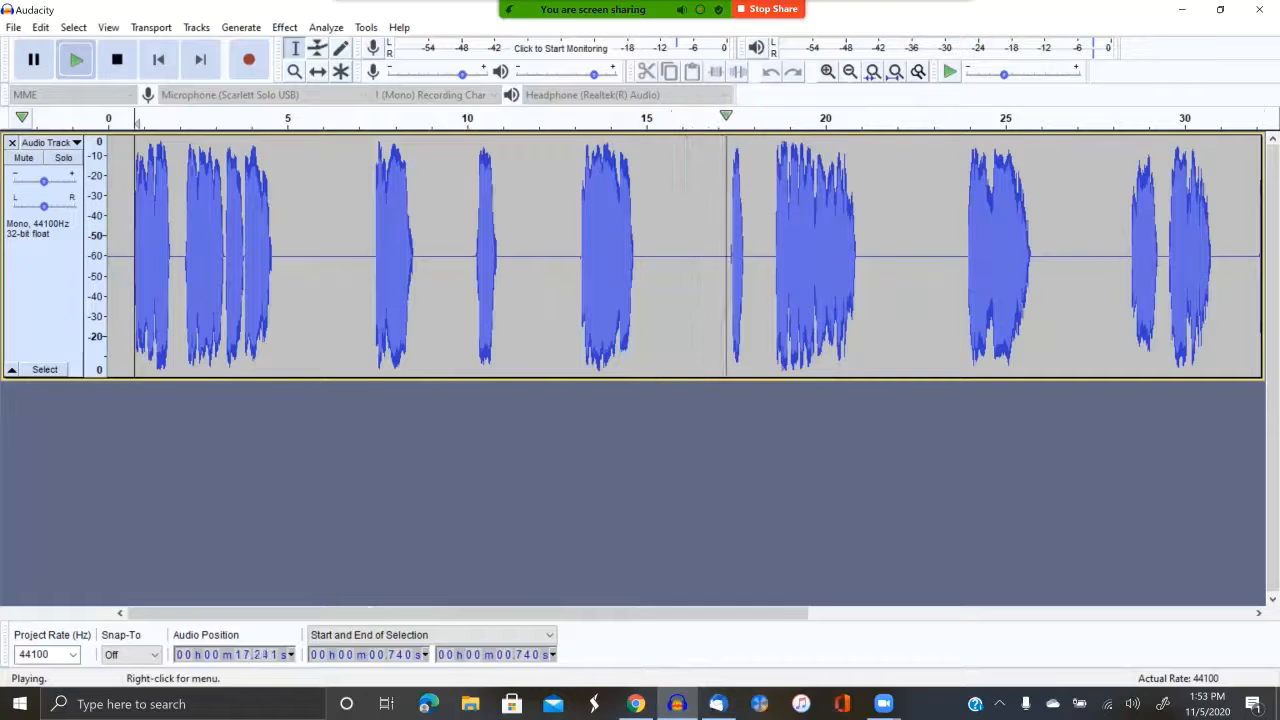
Step: Switch the audio track's display from Waveform (dB) to the linear Waveform view
left_click(47, 143)
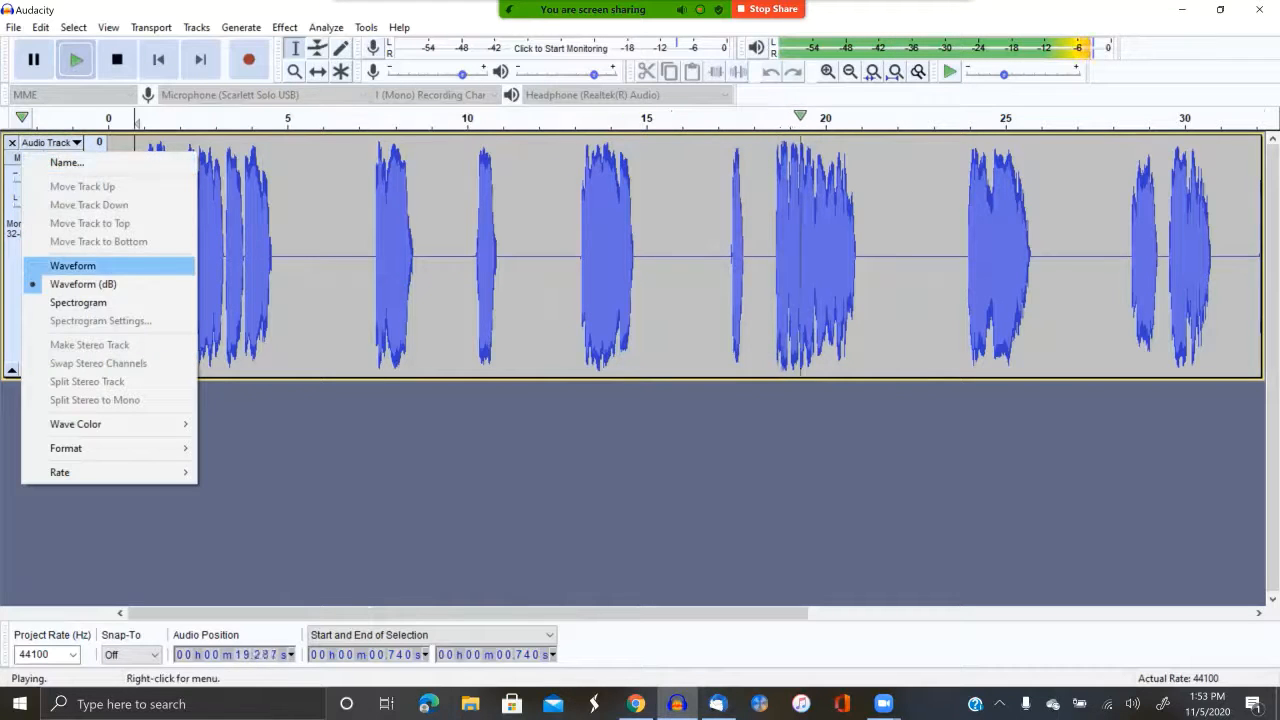
left_click(73, 265)
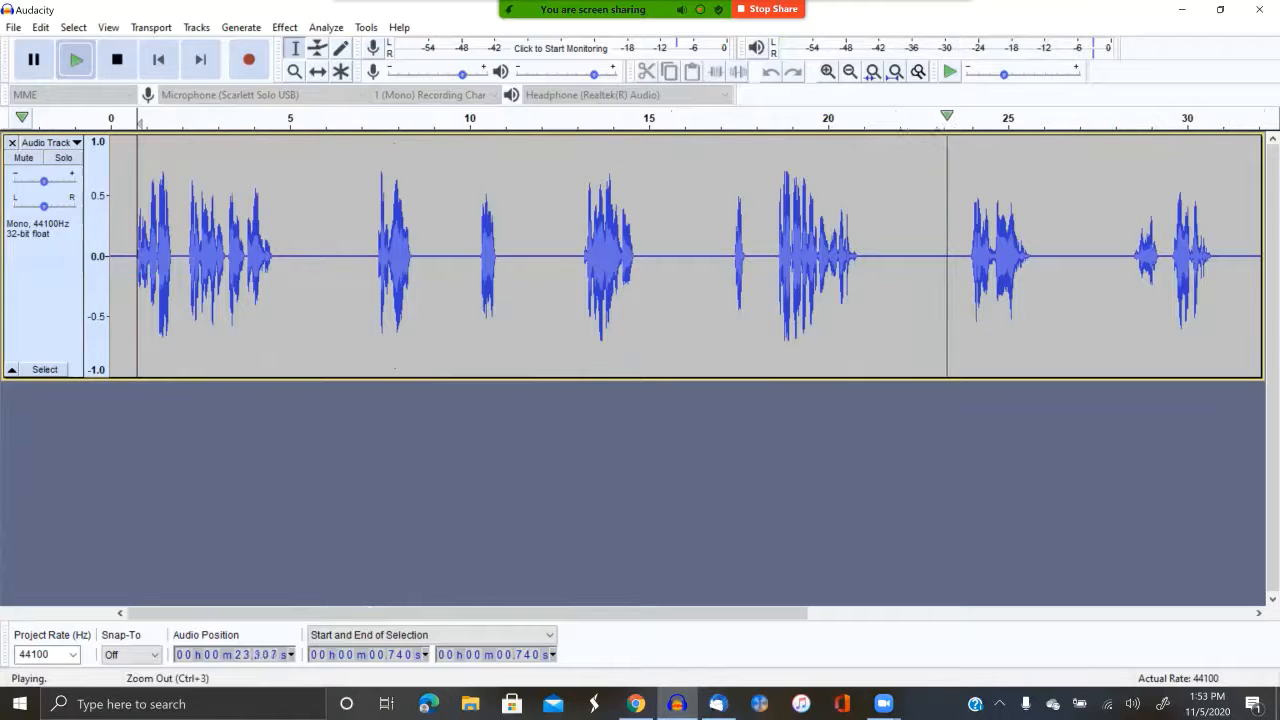
left_click(849, 71)
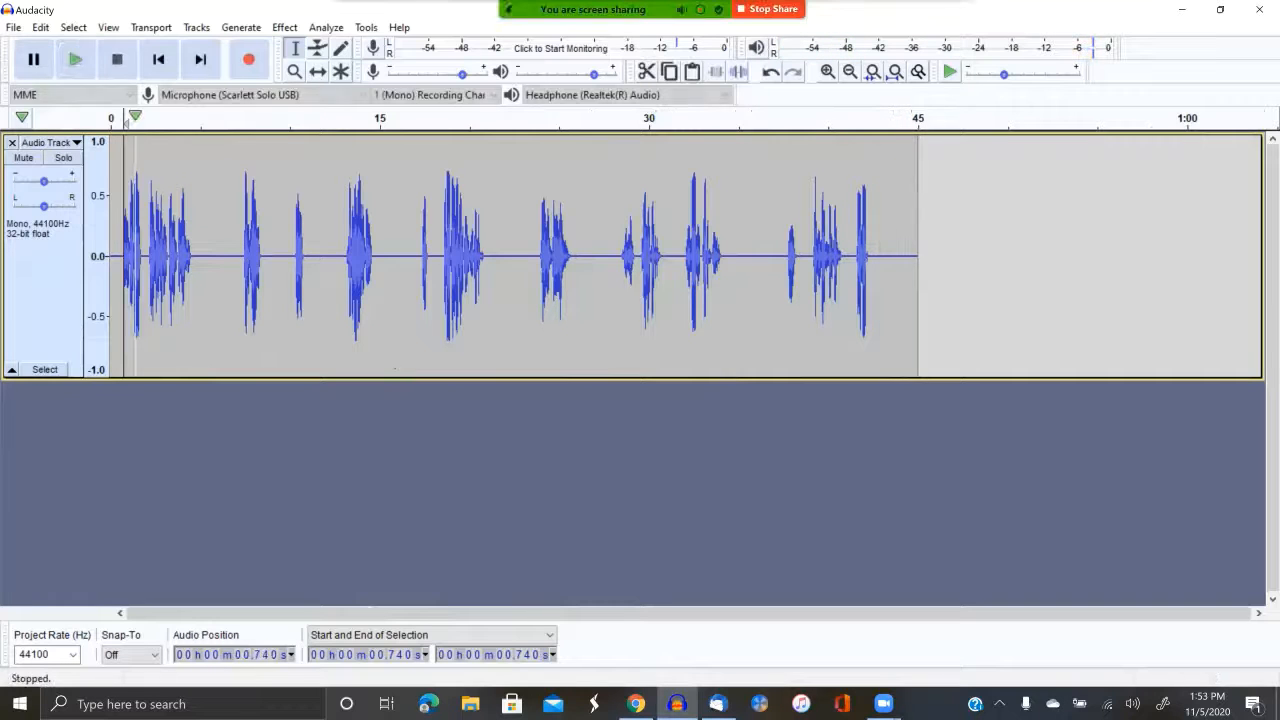
Step: Run ACX Check on the entire track to verify its peak level, RMS level and noise floor
key("ctrl+a")
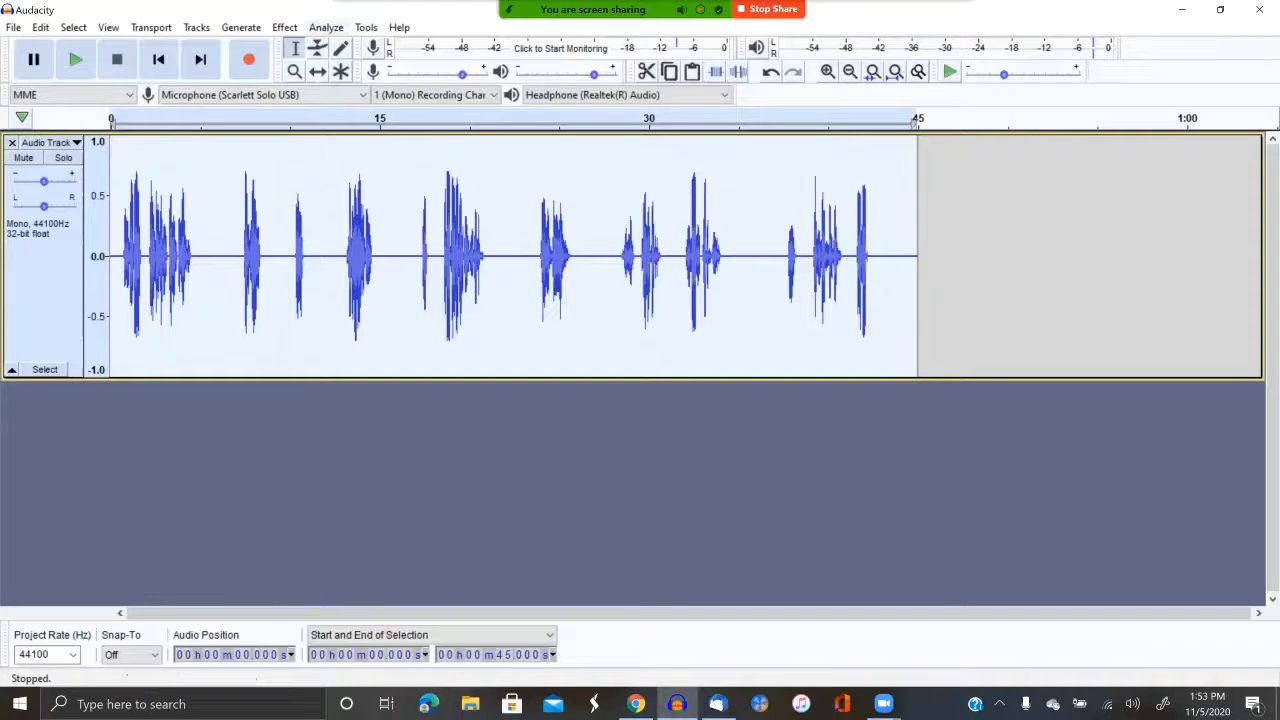
left_click(326, 27)
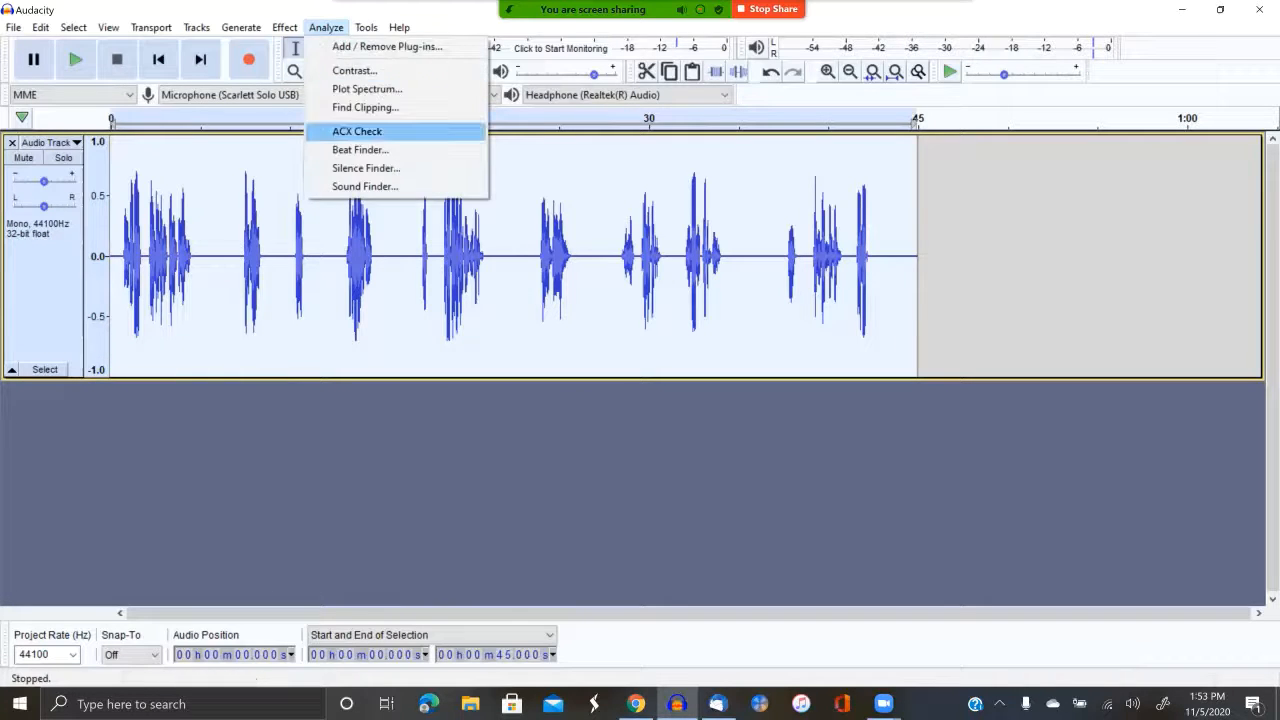
left_click(357, 131)
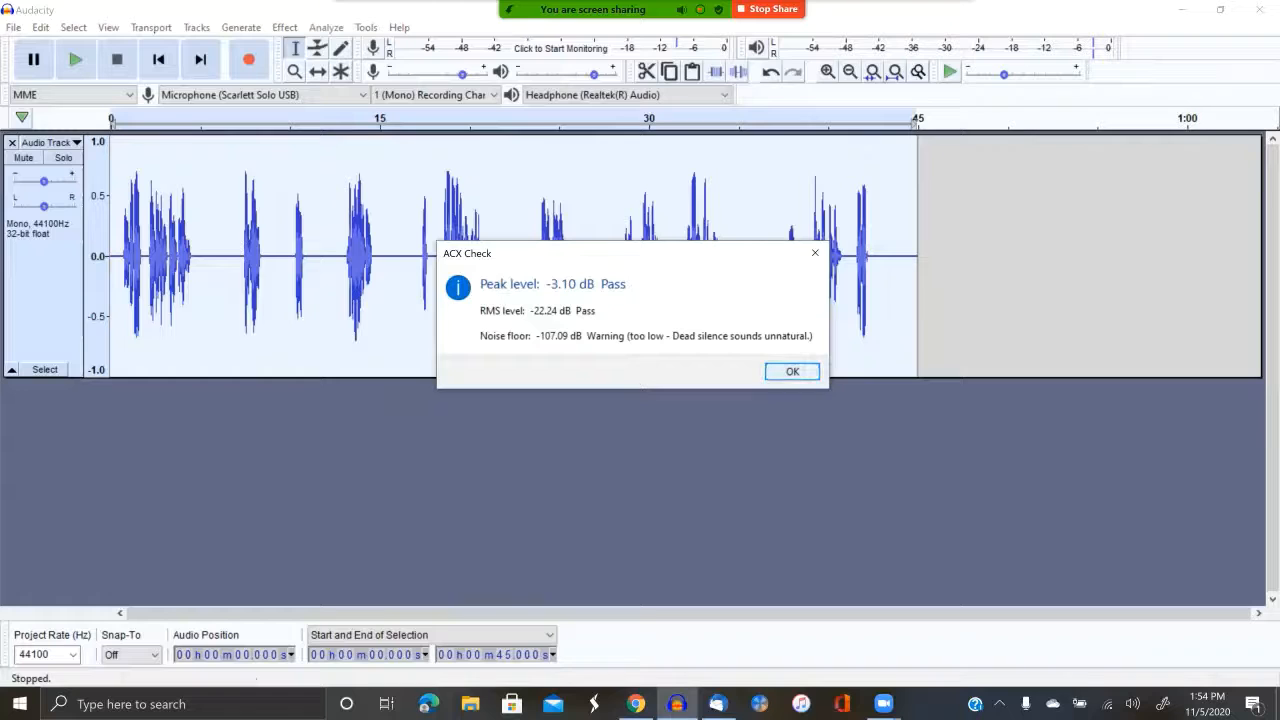
left_click(792, 371)
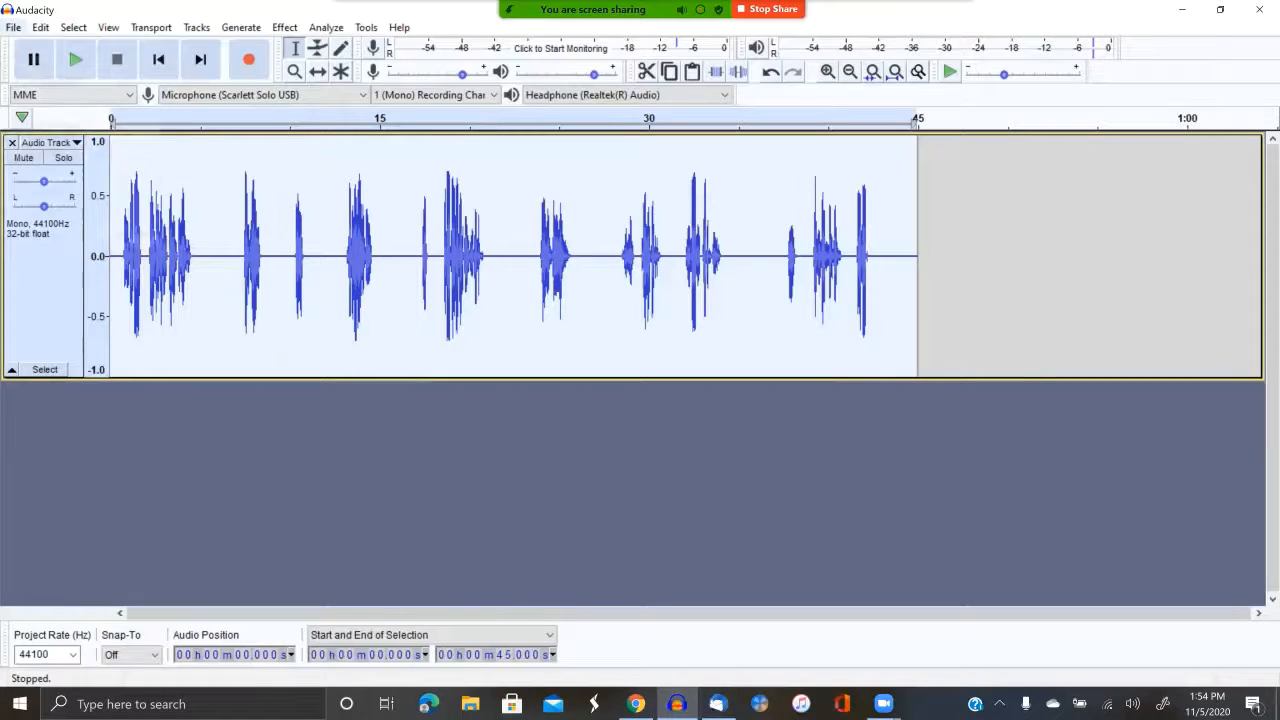
Step: Start exporting the audition as MP3 and set the destination to the personal folder three levels above SWAG REMASTERD
left_click(13, 27)
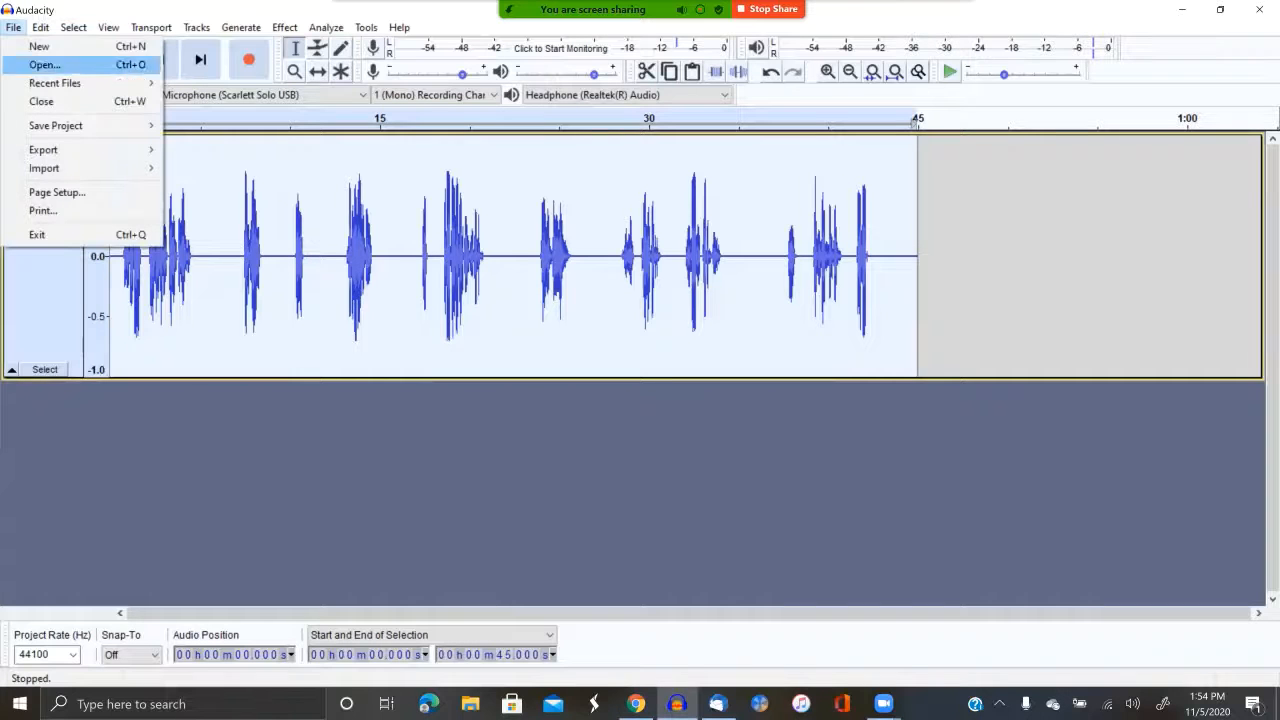
mouse_move(60, 125)
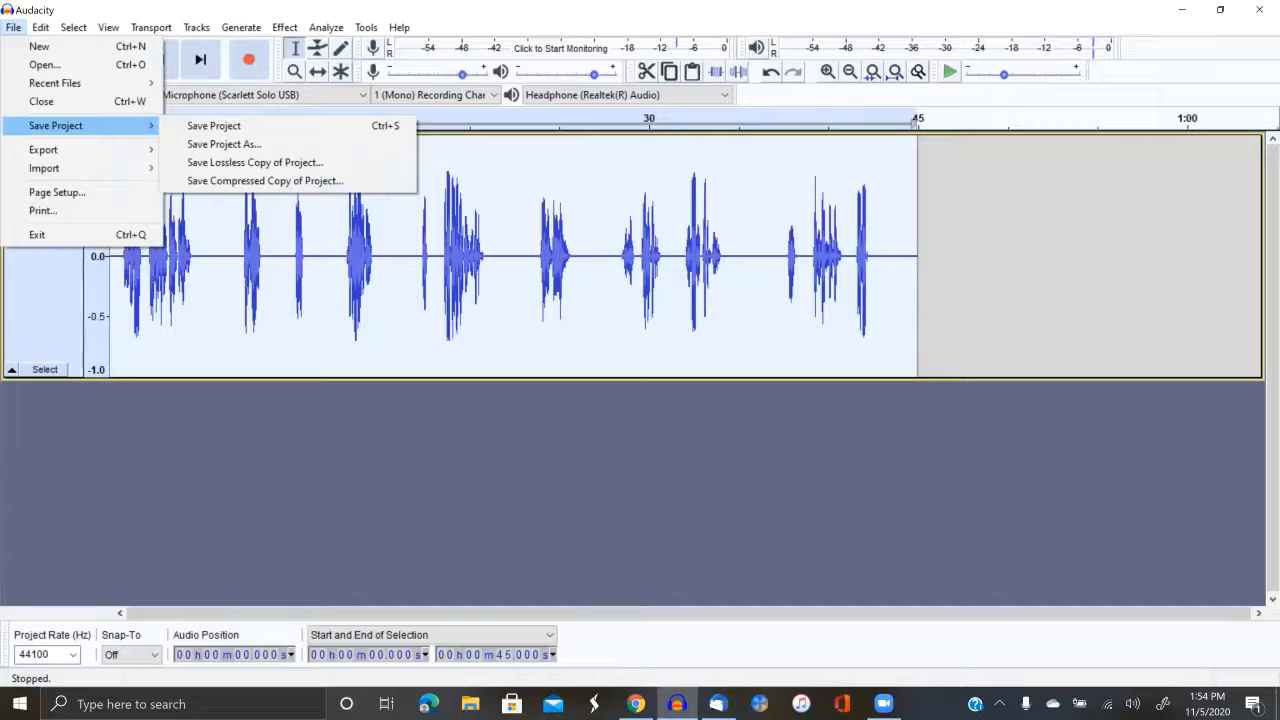
mouse_move(43, 149)
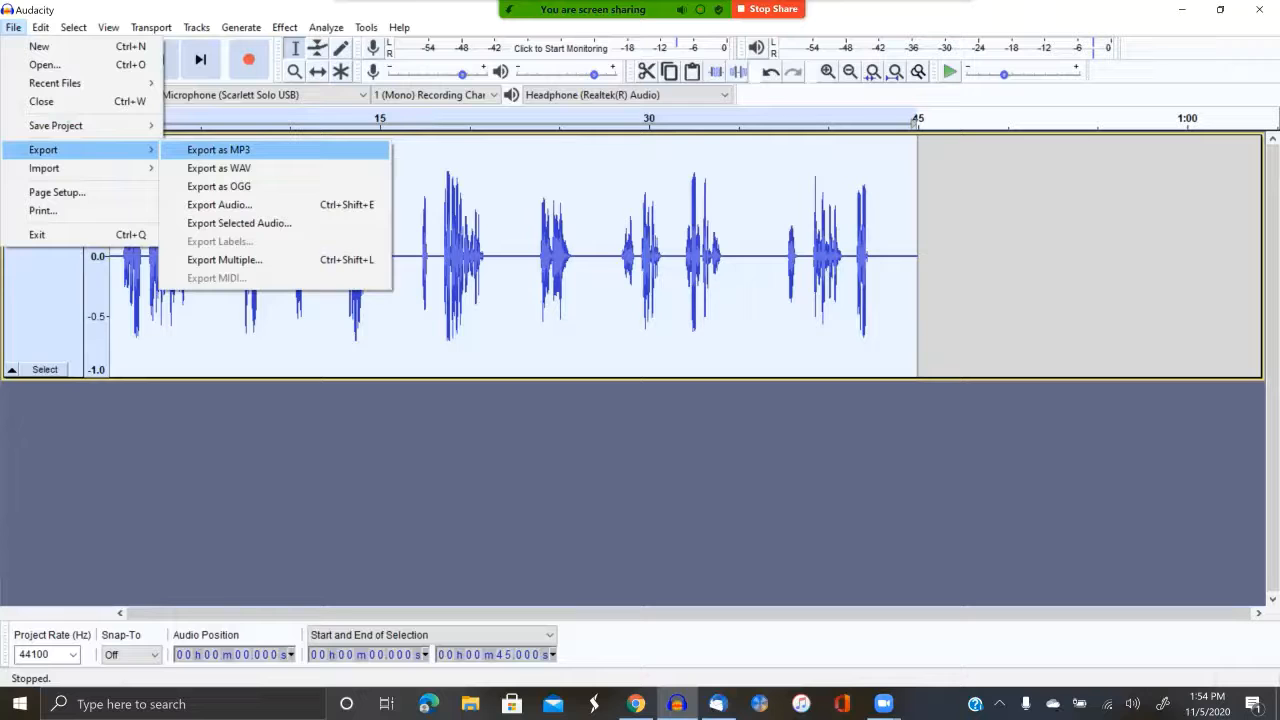
left_click(218, 150)
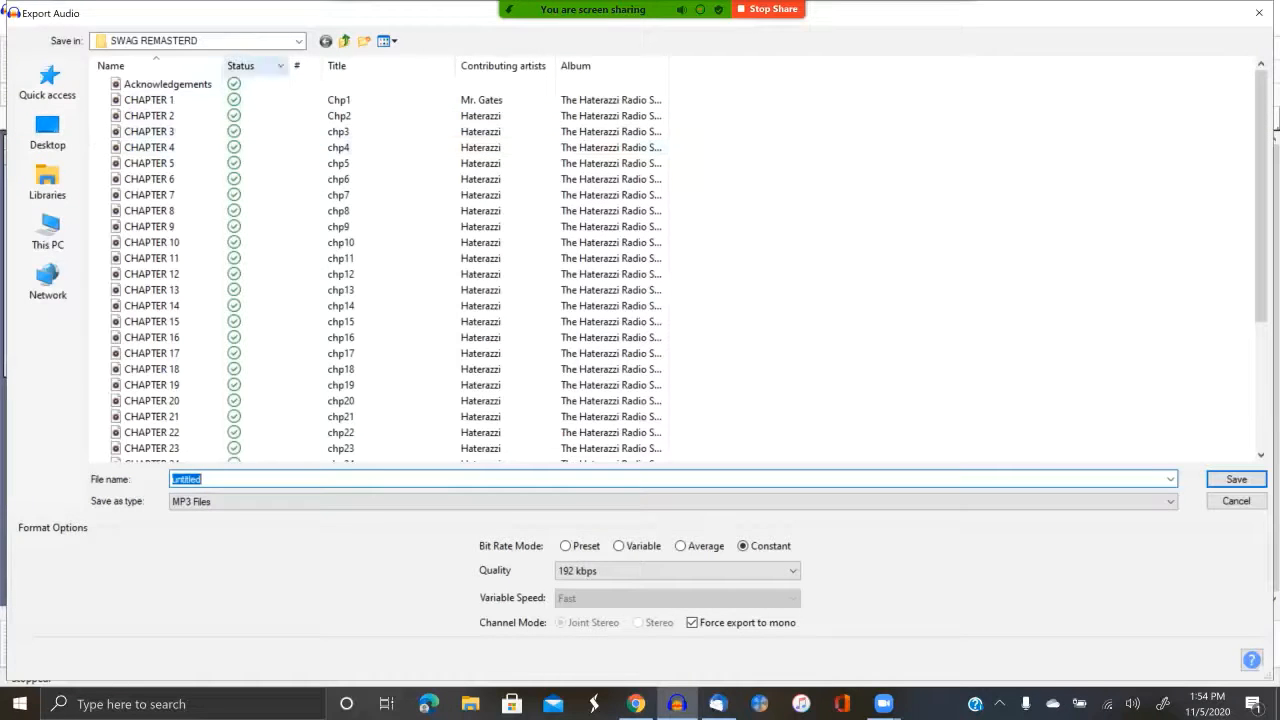
left_click(344, 41)
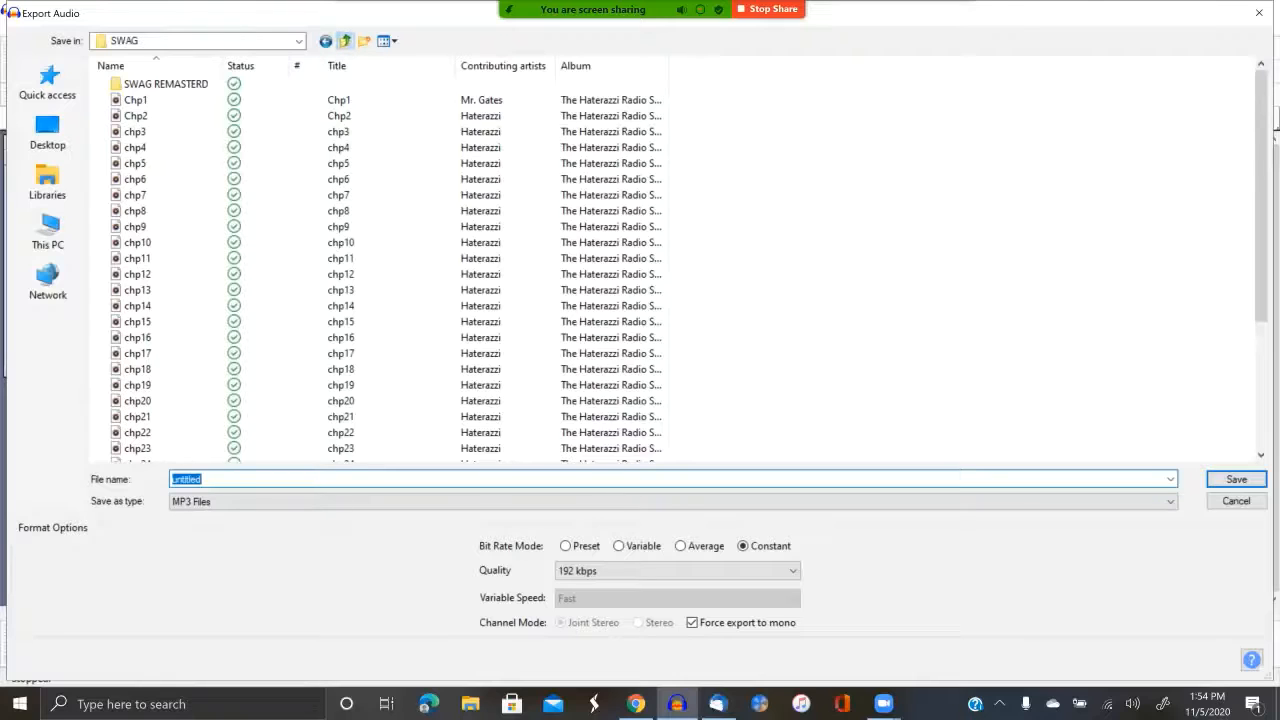
left_click(344, 41)
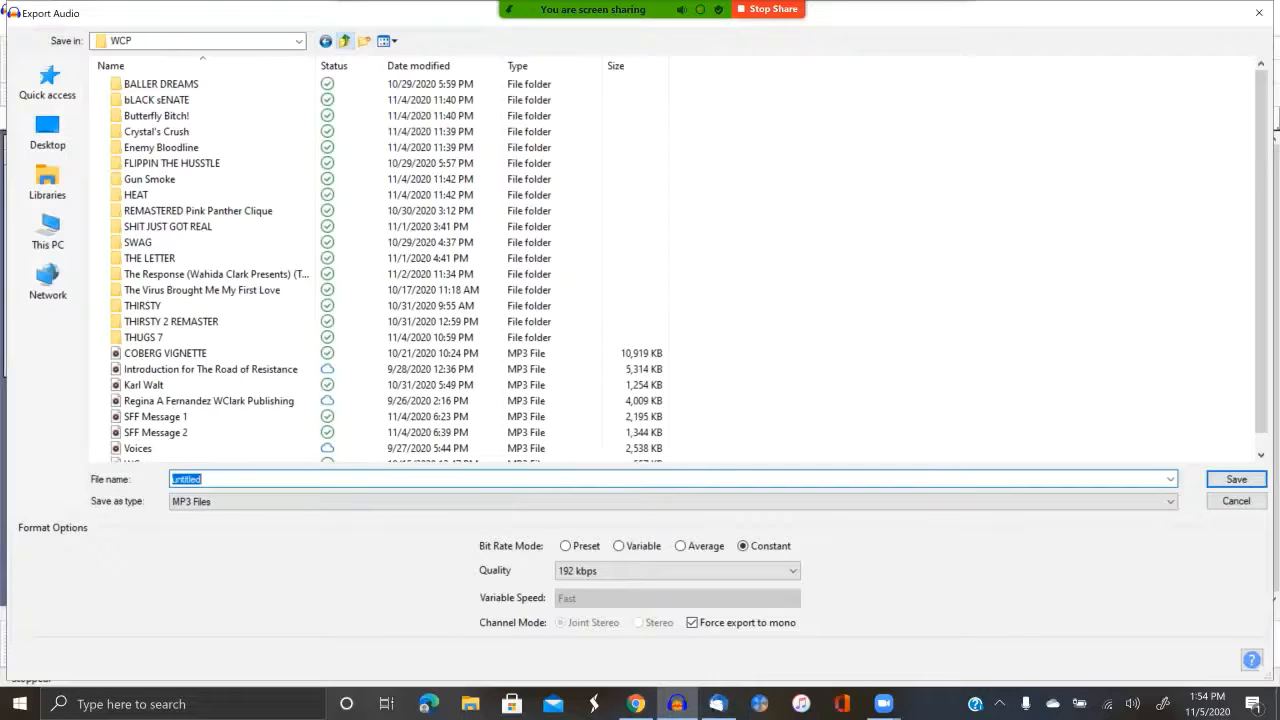
left_click(344, 41)
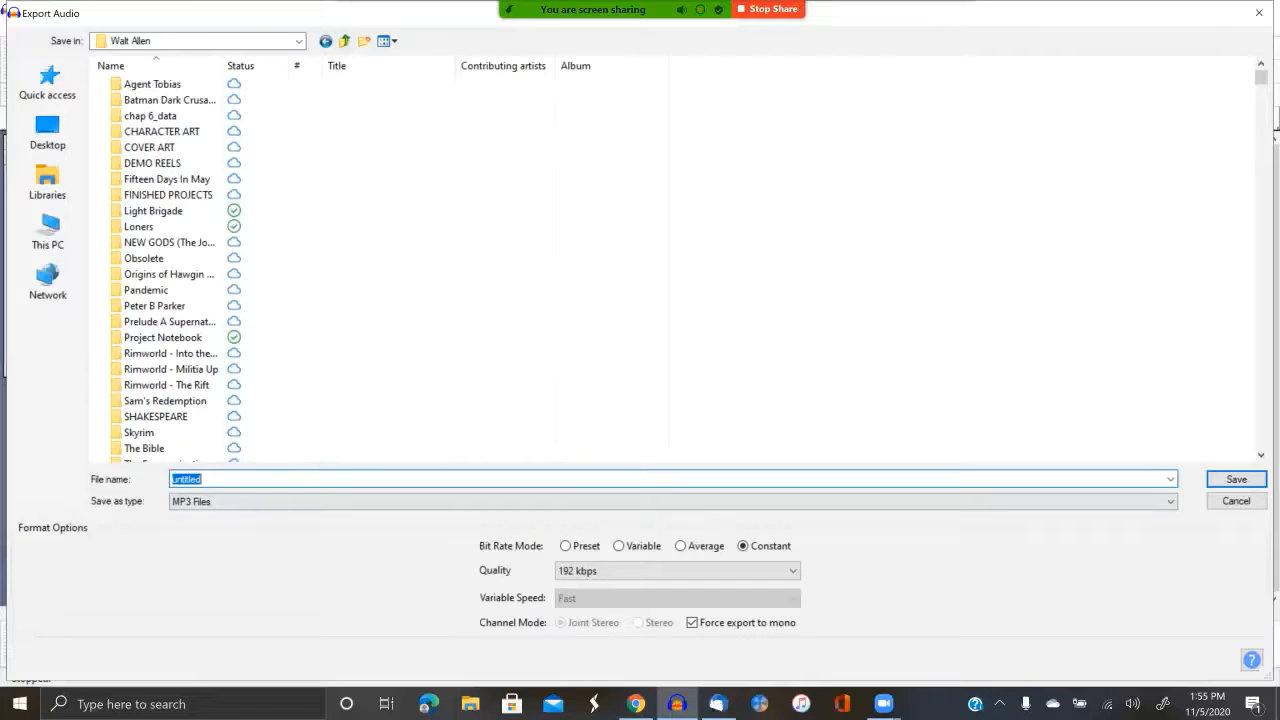
Step: Name the MP3 file with the voice actor's full name followed by "_Mental Illness" and save the export
type("Wa")
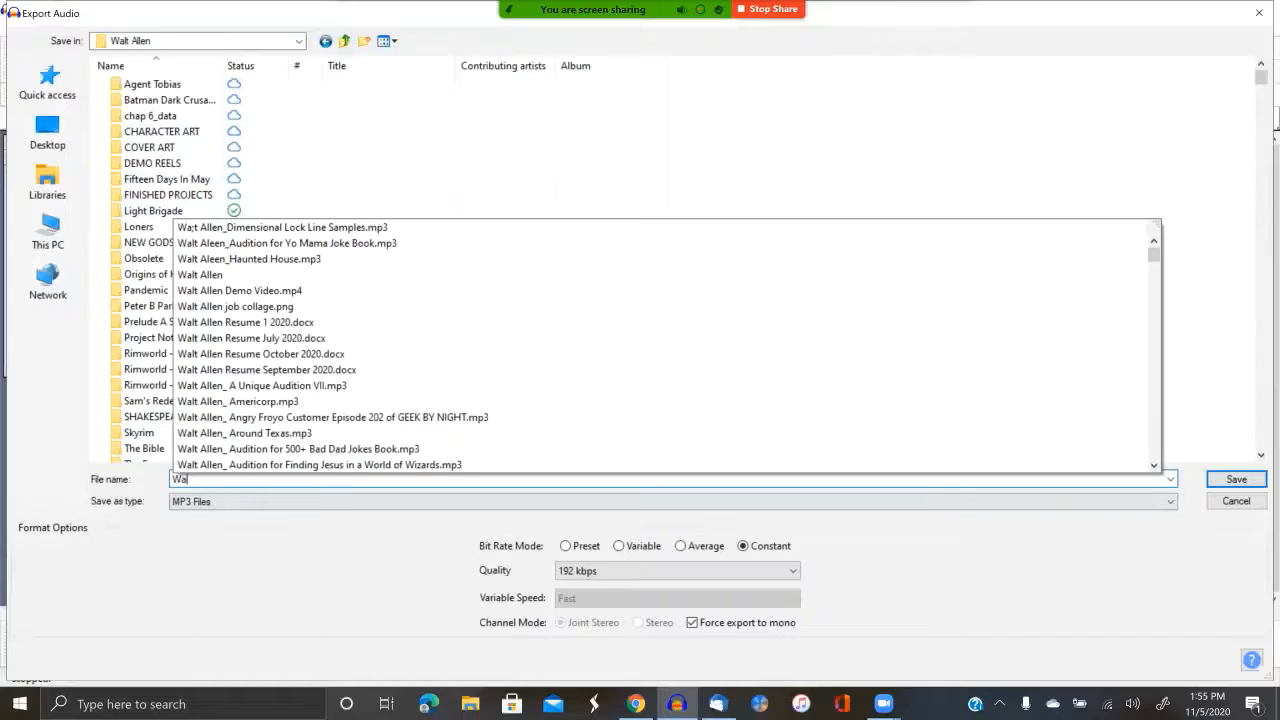
type("lt Al")
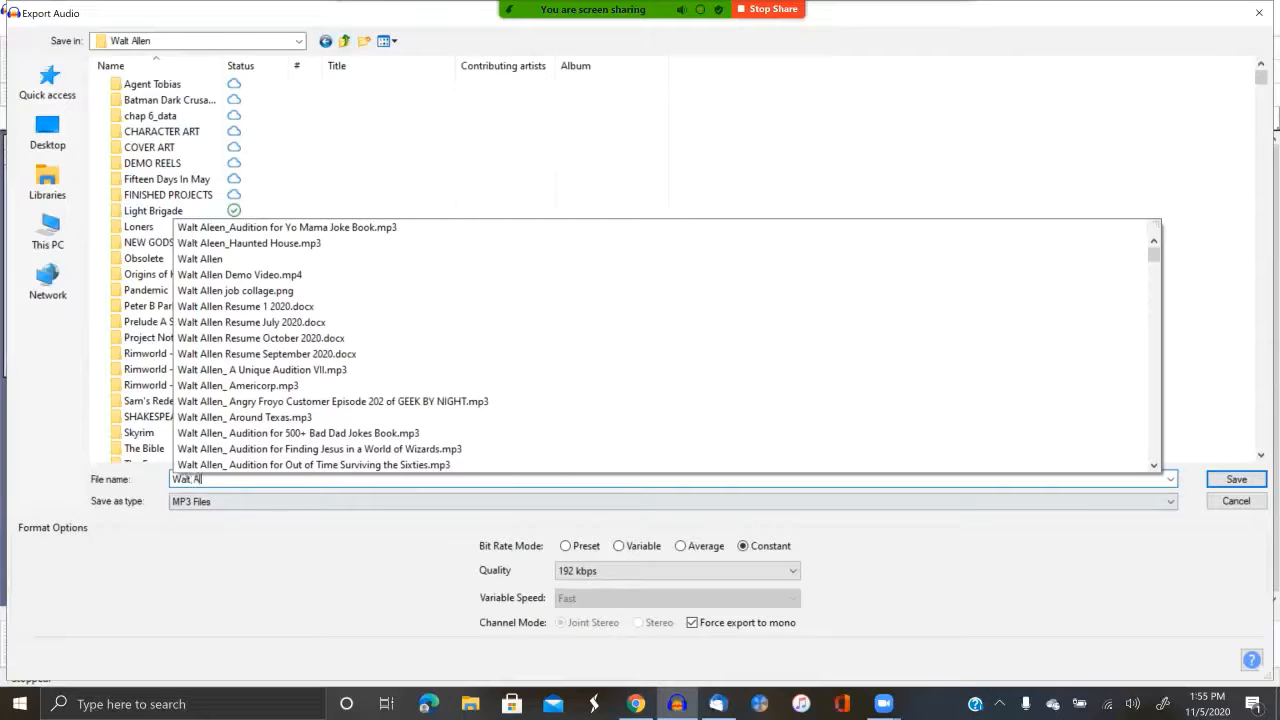
type("len_")
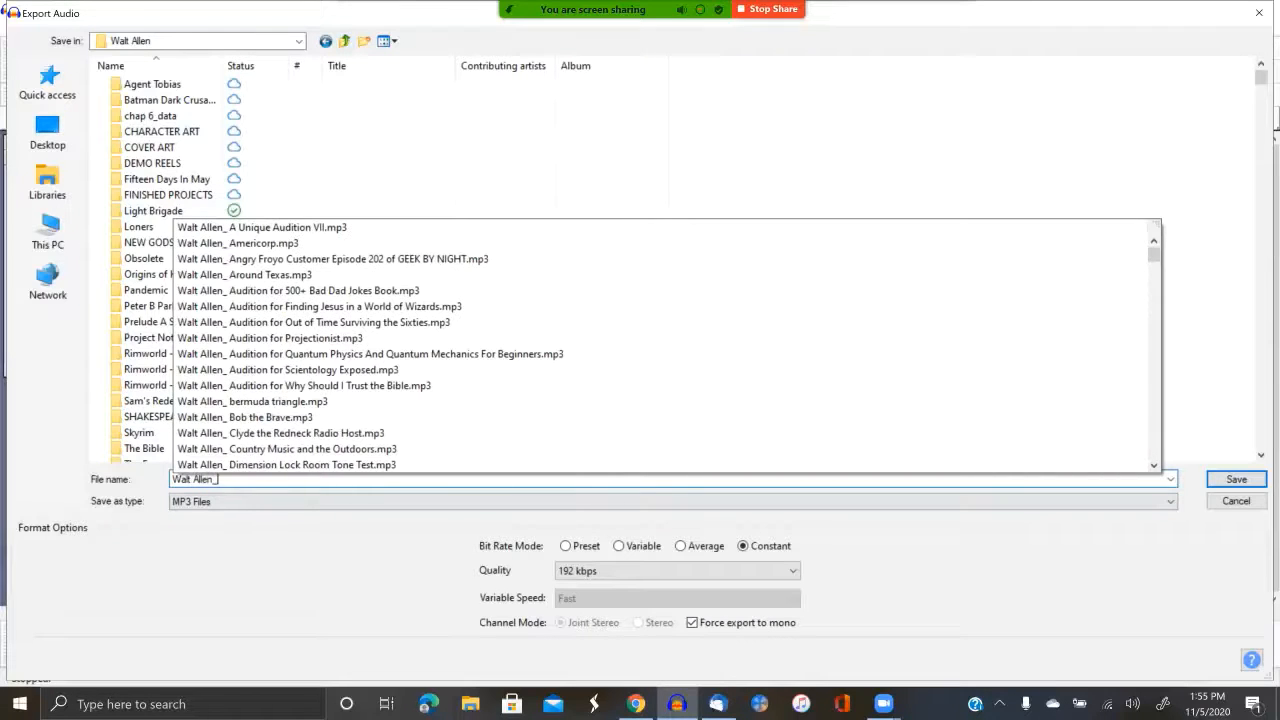
type("M")
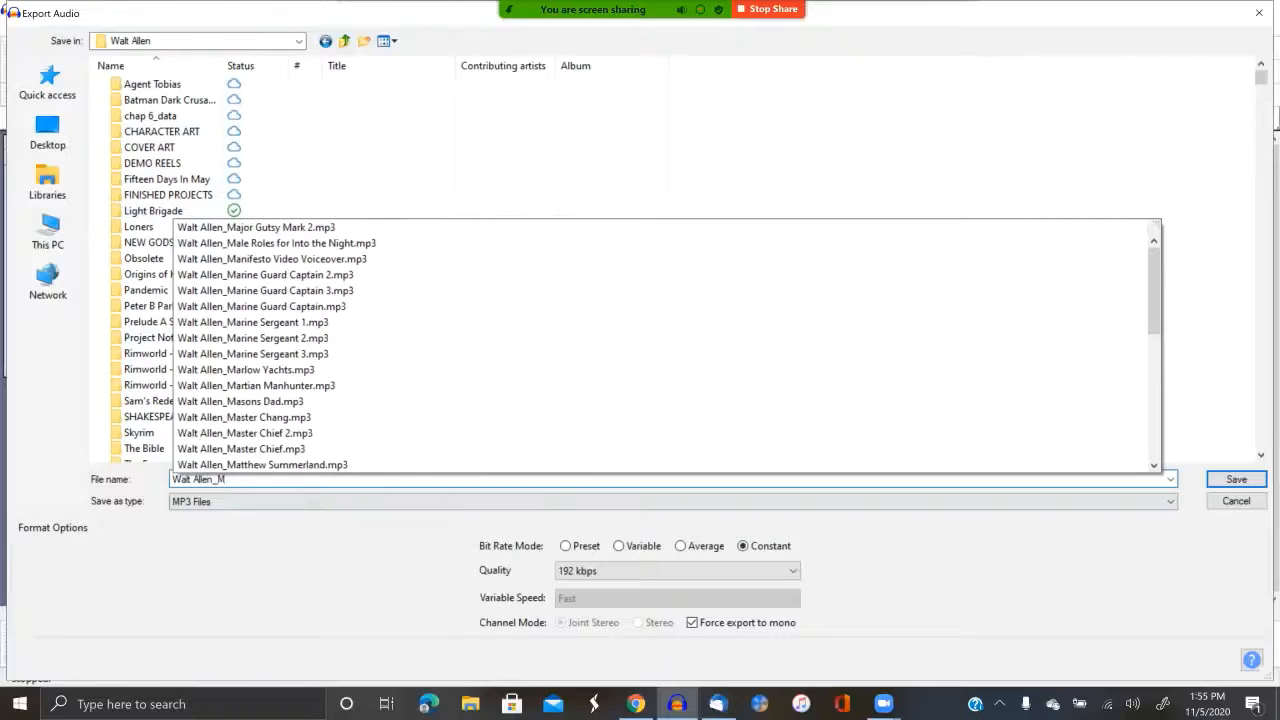
type("ental I")
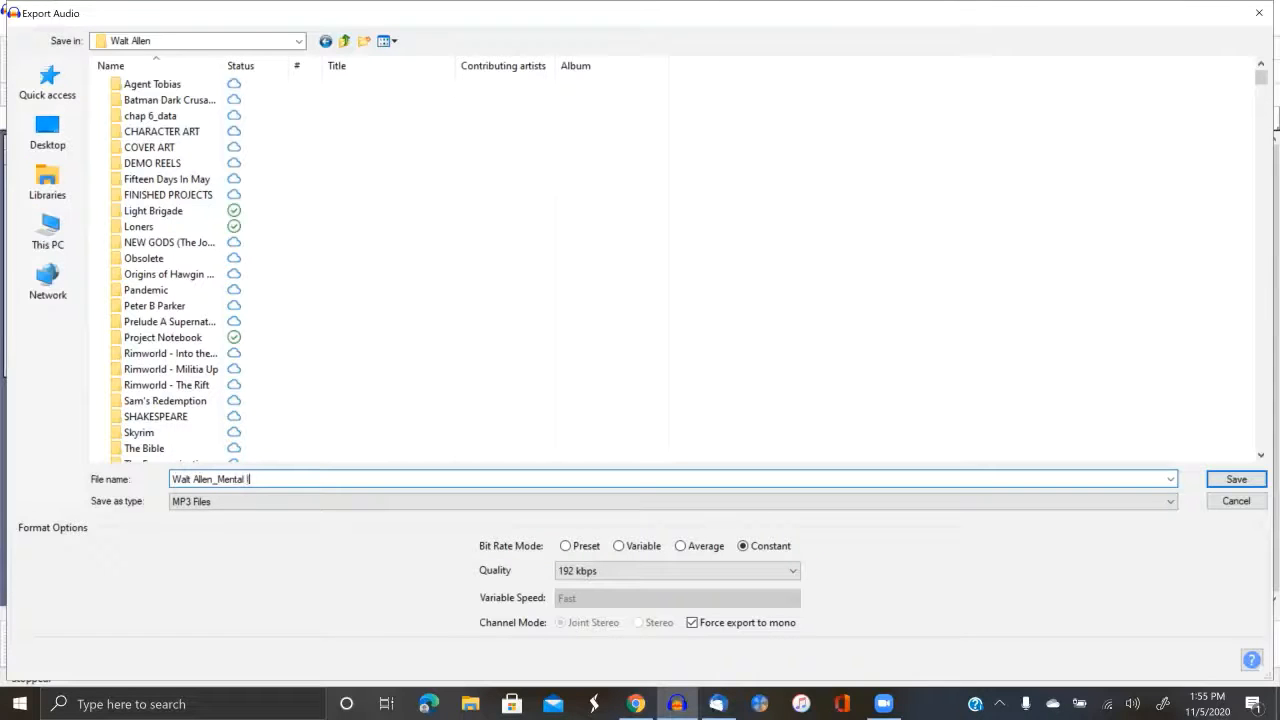
type("llness")
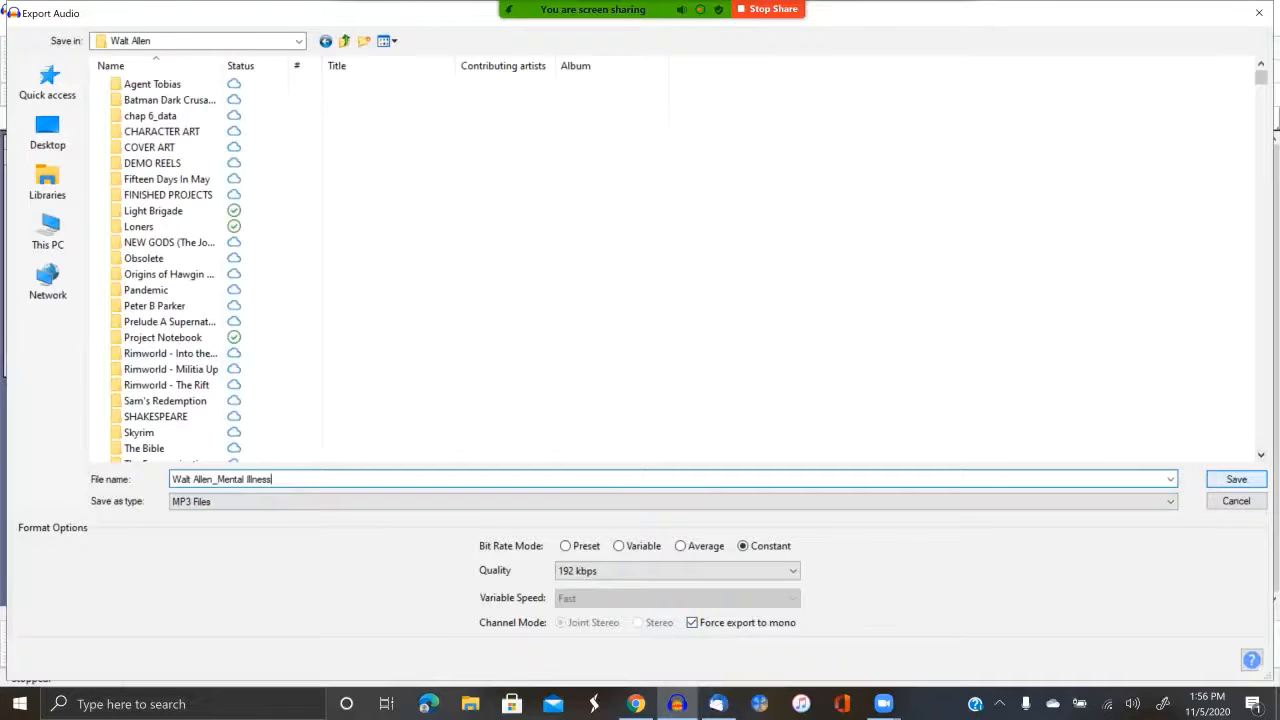
key("Return")
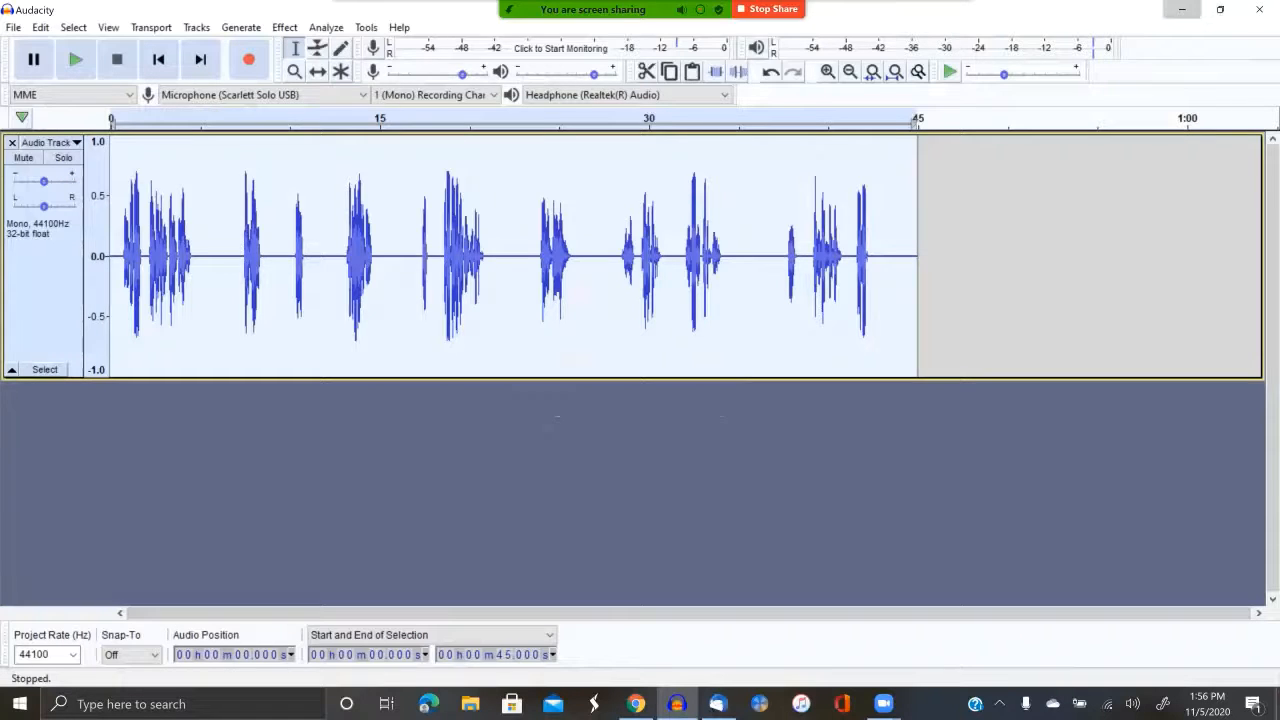
Step: Minimize the open windows to the desktop, switch to the Zoom window and reveal its meeting controls
left_click(1182, 9)
left_click(1182, 9)
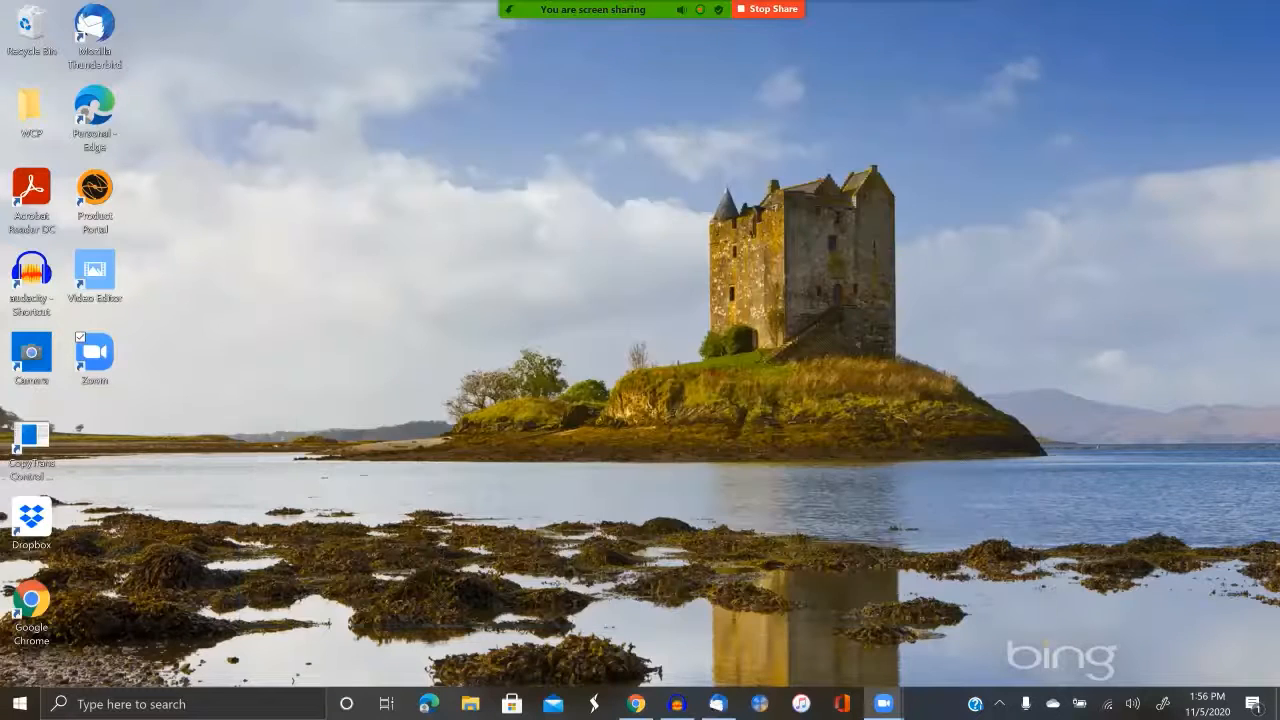
mouse_move(883, 703)
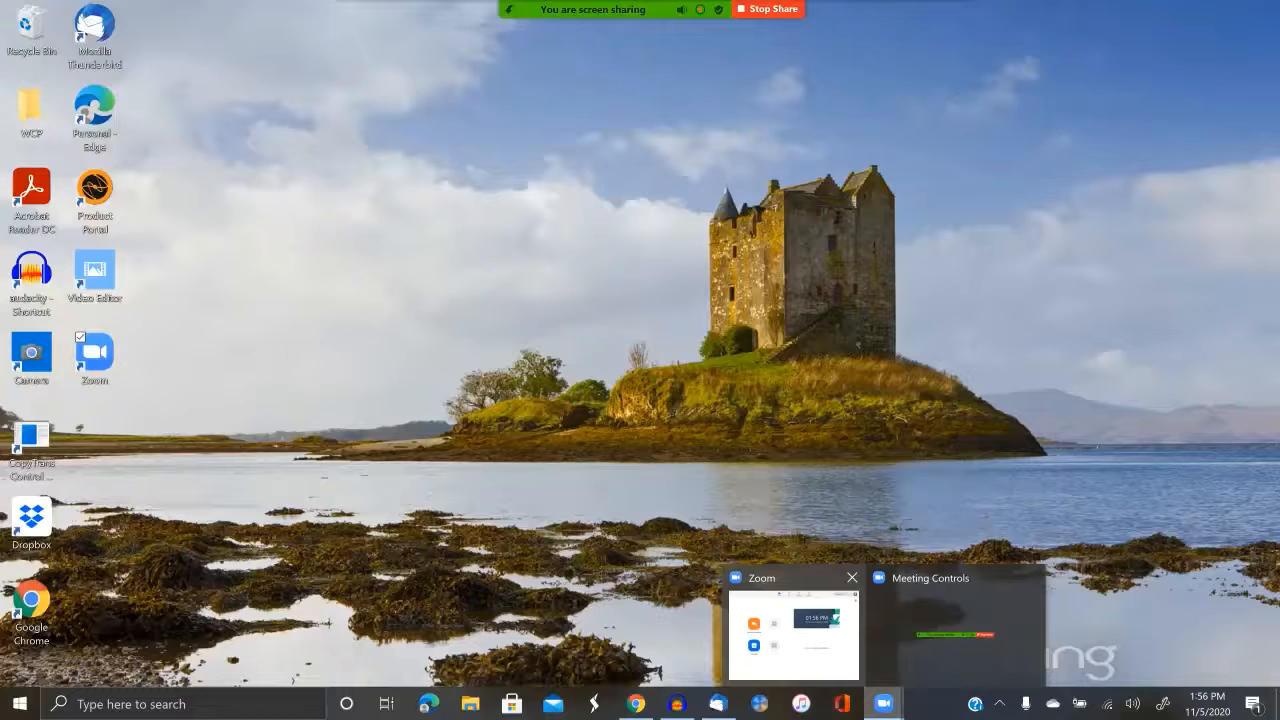
left_click(794, 634)
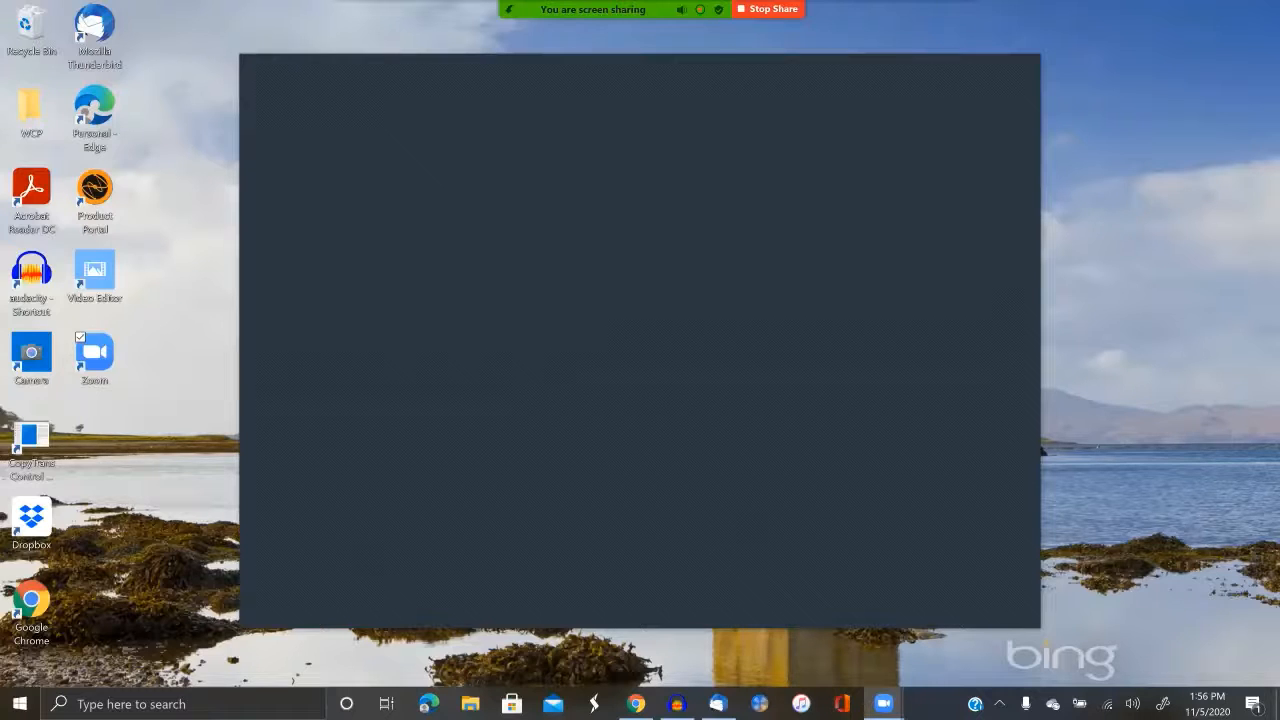
mouse_move(634, 13)
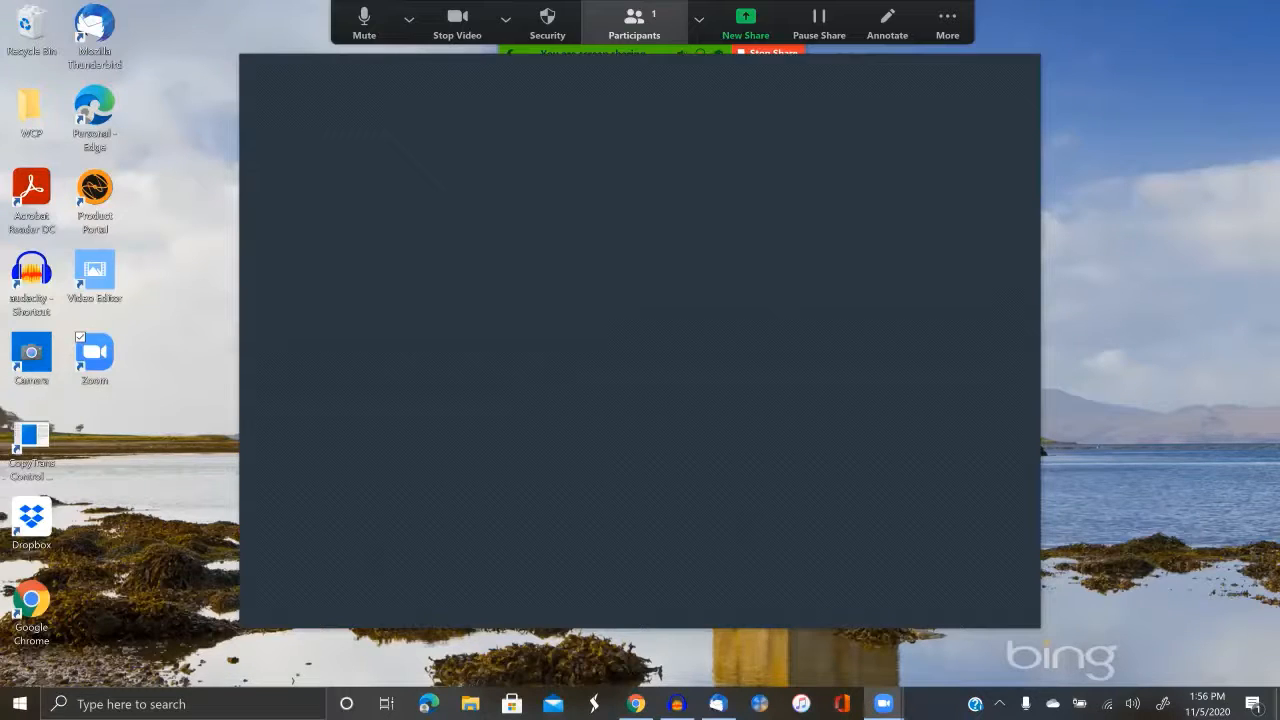